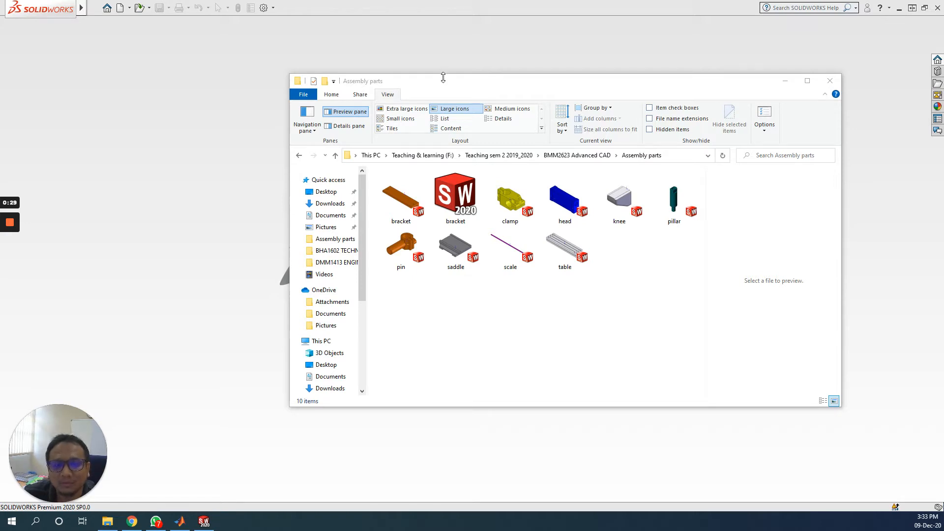
drag(445, 89, 287, 46)
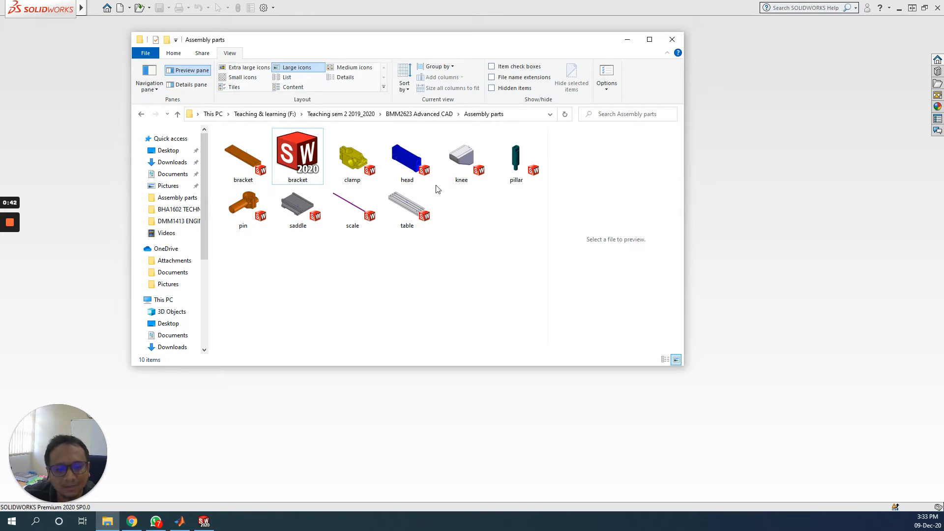
drag(481, 47, 663, 101)
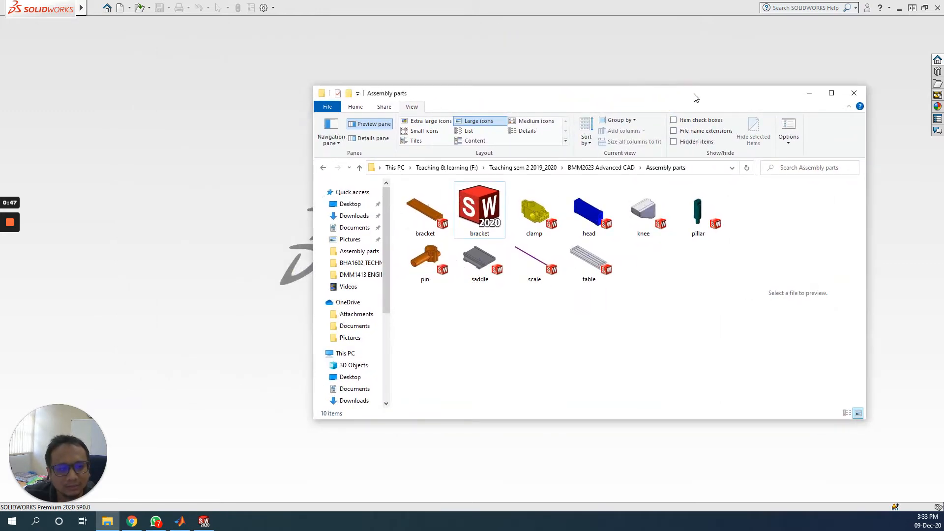
Create a new assembly document
click(81, 9)
click(94, 8)
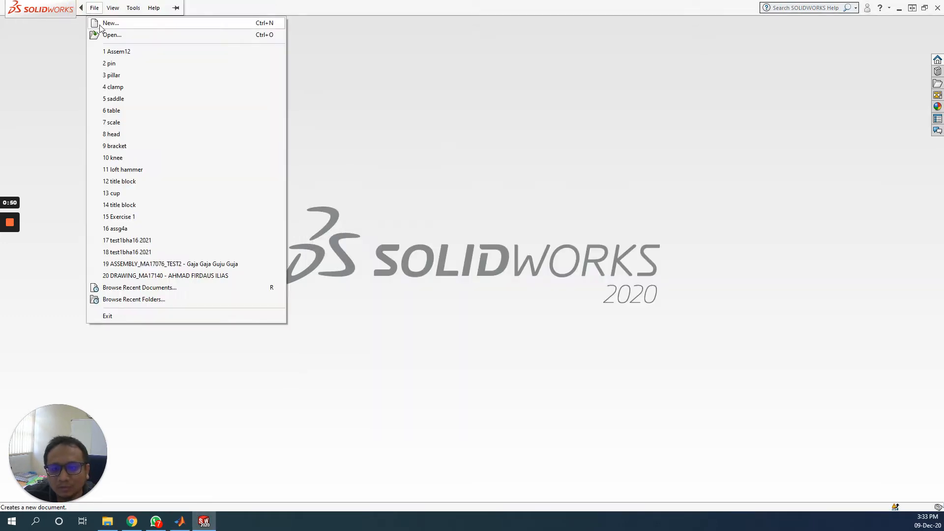
click(101, 23)
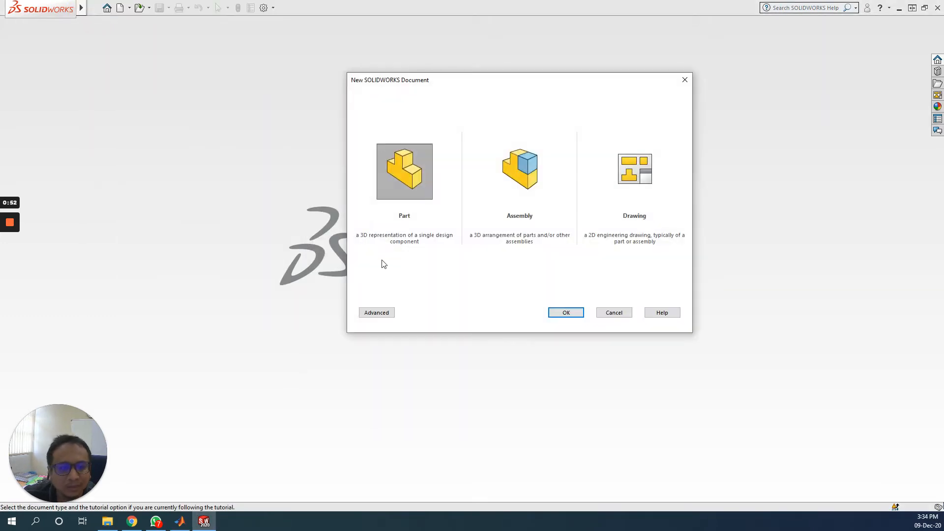
click(537, 189)
click(566, 313)
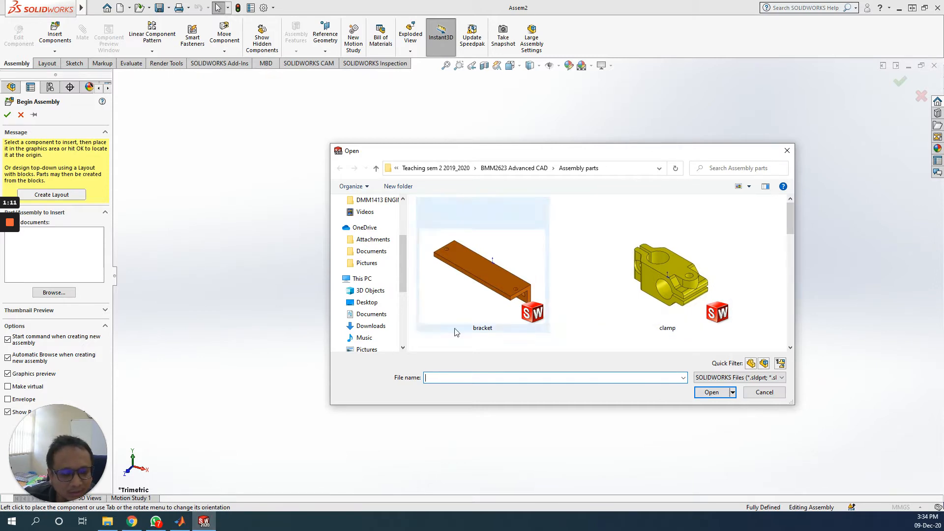
click(111, 523)
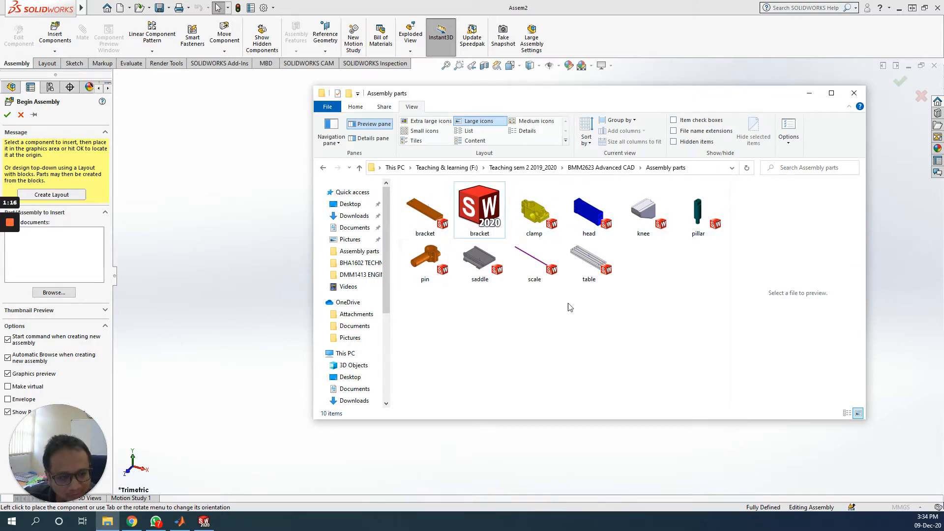
click(809, 93)
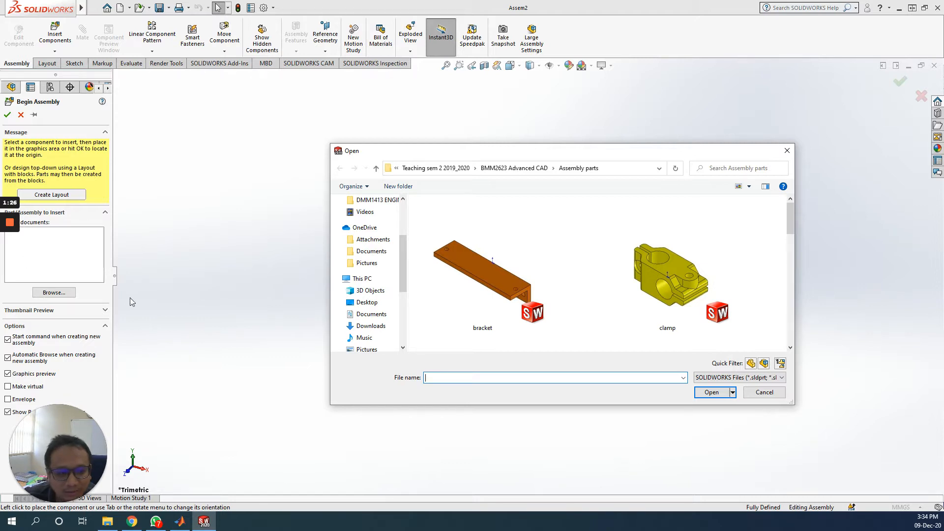
click(765, 392)
Browse the Assembly parts folder for the knee part and place it as the assembly's first component
click(67, 293)
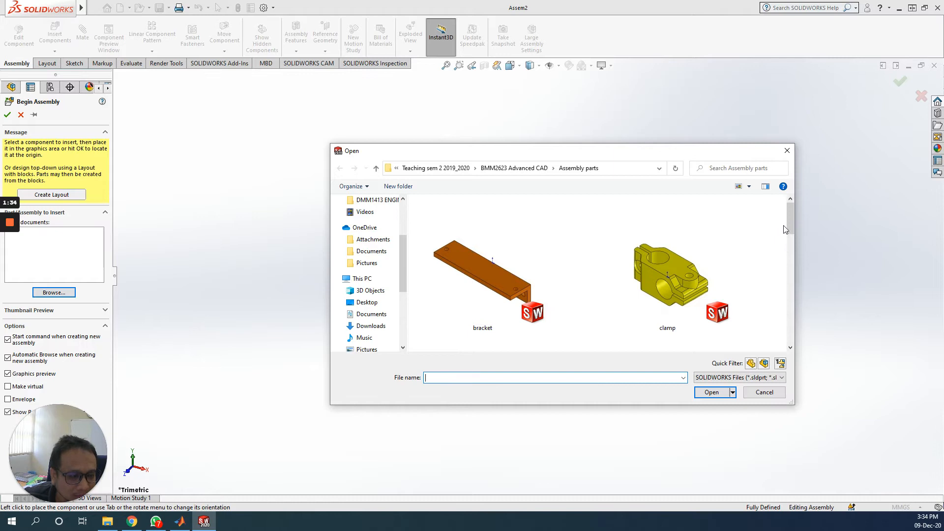
drag(788, 222, 795, 252)
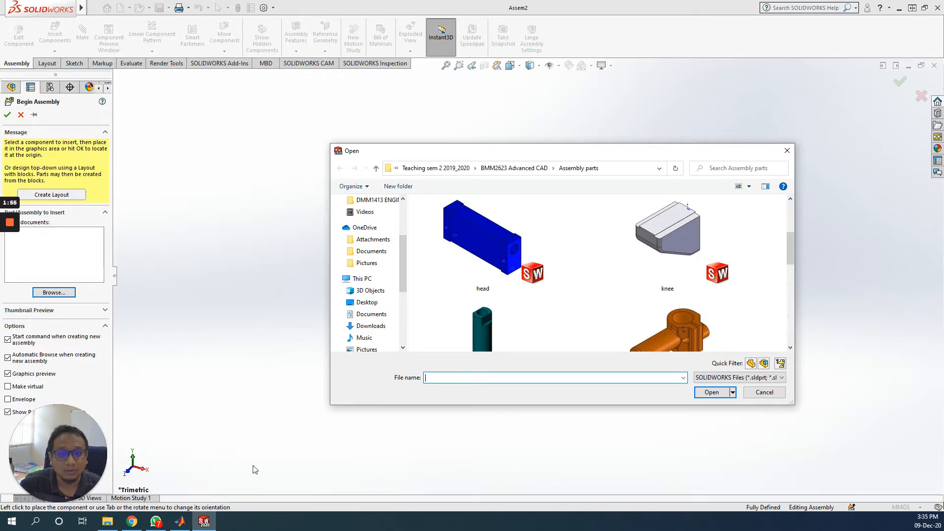
click(666, 236)
click(713, 393)
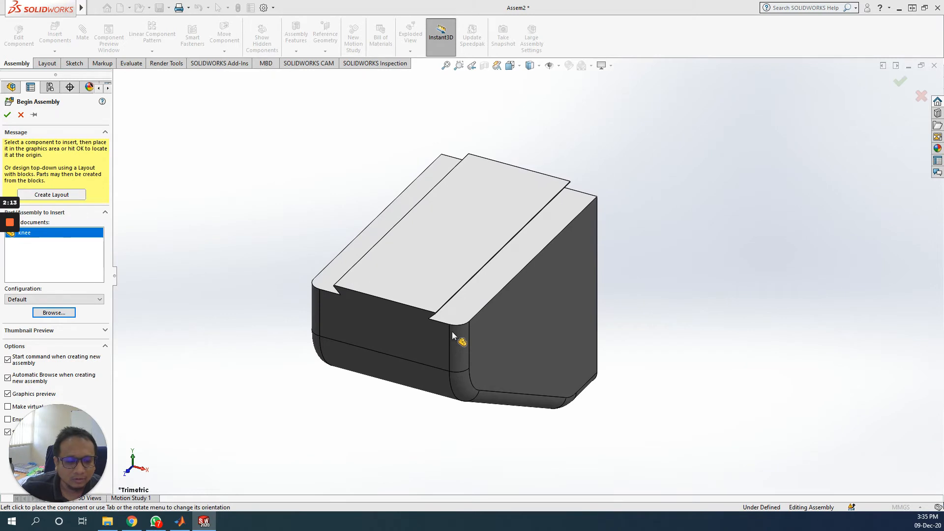
click(454, 332)
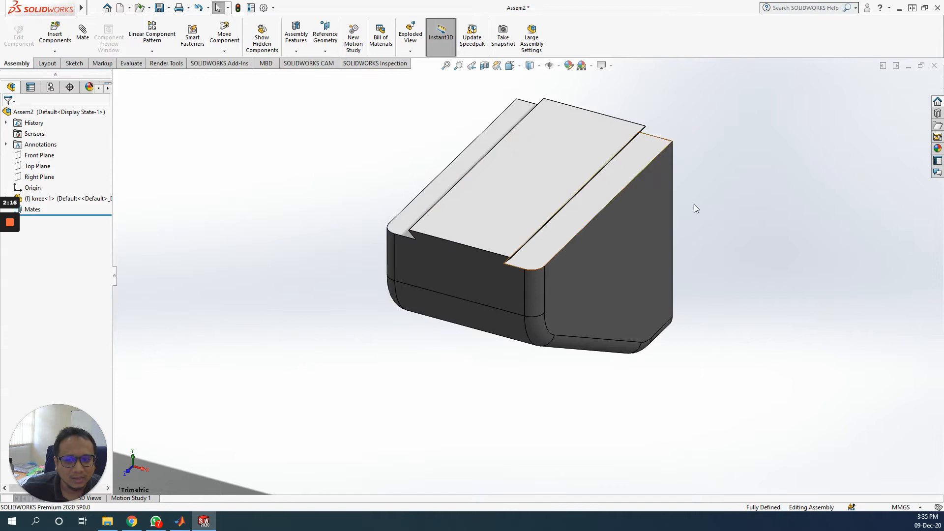
Set the assembly view to the isometric orientation
click(520, 67)
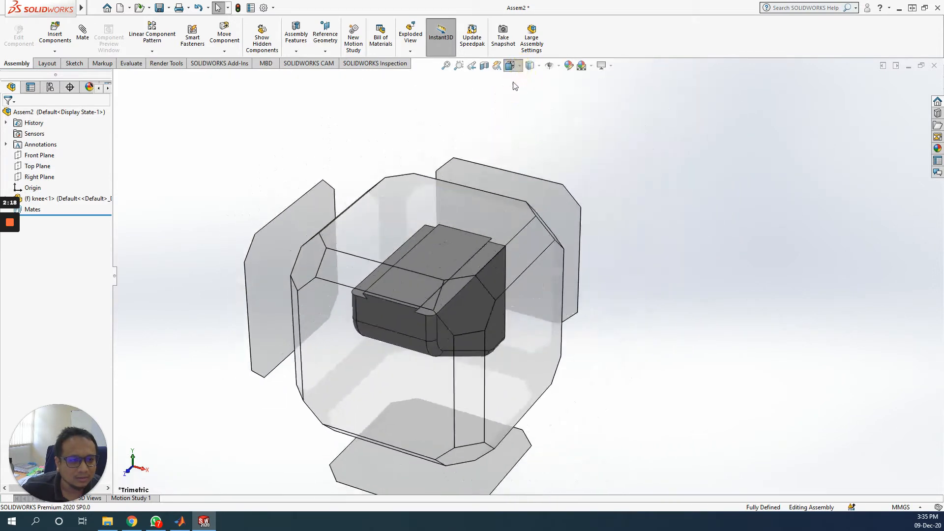
click(574, 96)
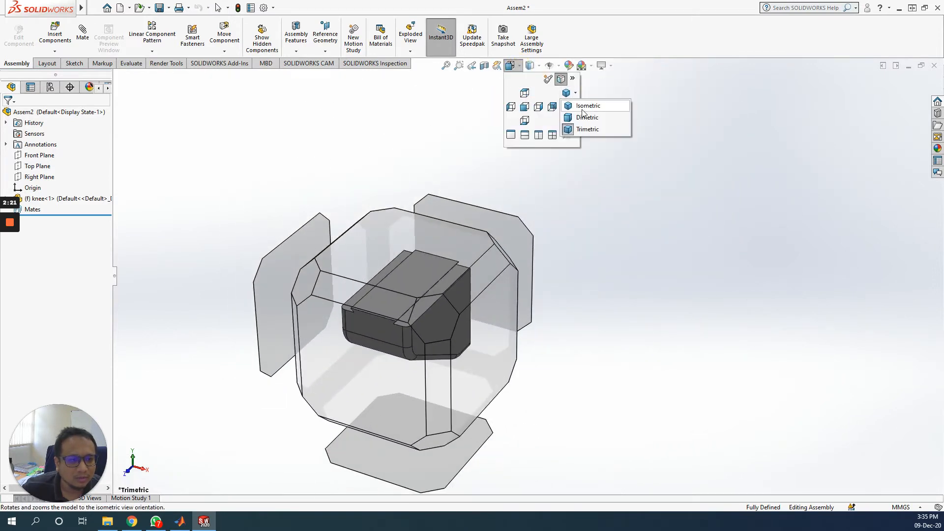
click(582, 105)
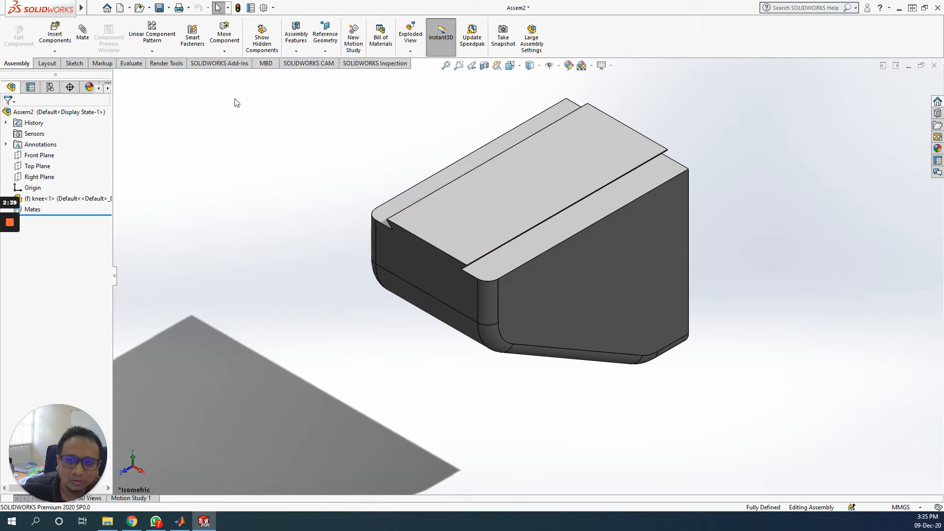
Insert the saddle and table parts together, placing the saddle in front of the knee and the table behind it
click(69, 42)
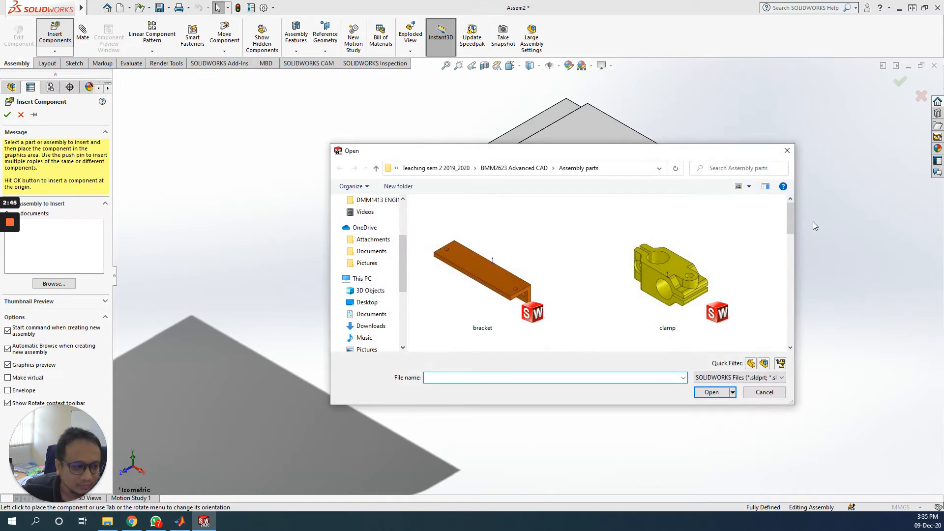
drag(789, 223, 800, 319)
click(461, 287)
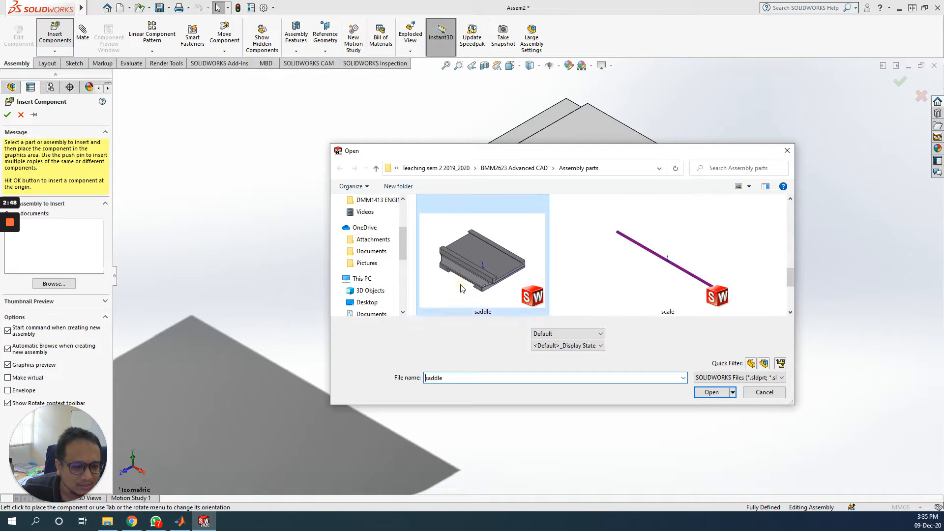
scroll(460, 284, down, 2)
ctrl+click(476, 264)
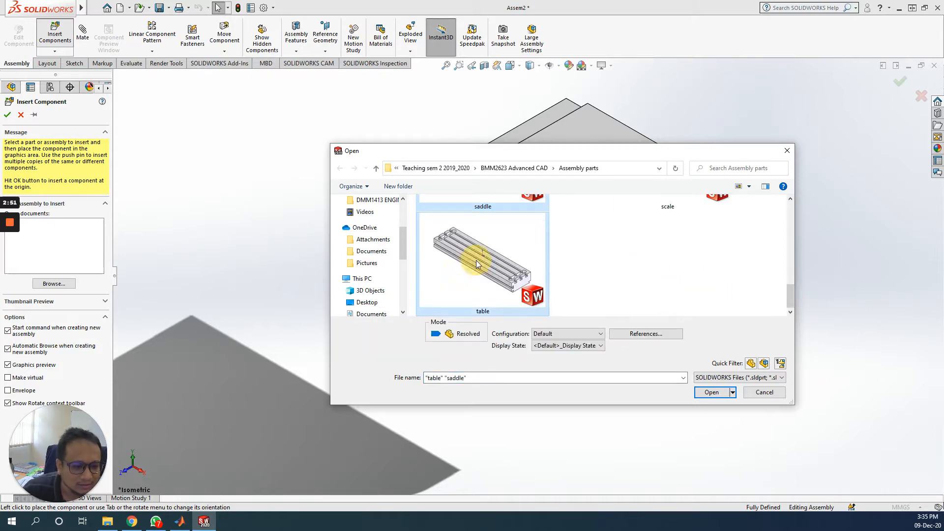
click(708, 391)
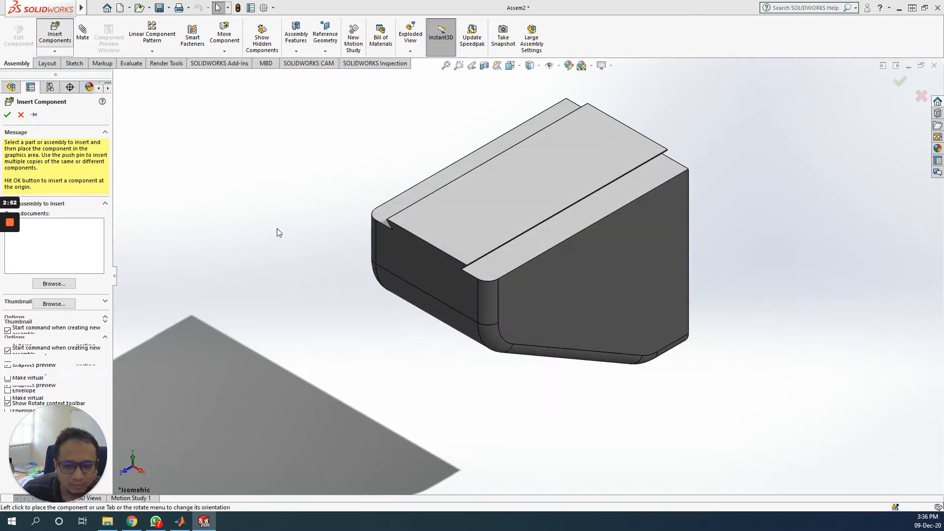
click(335, 336)
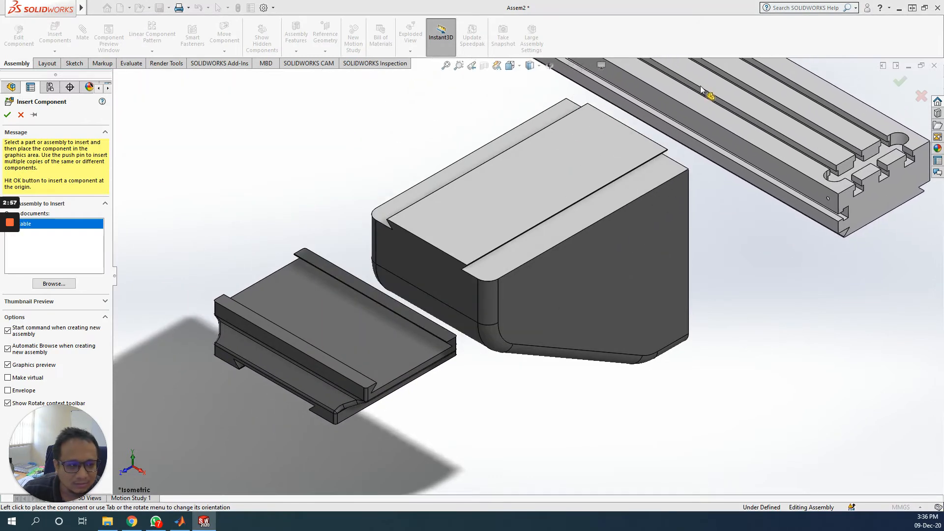
click(698, 86)
key(f)
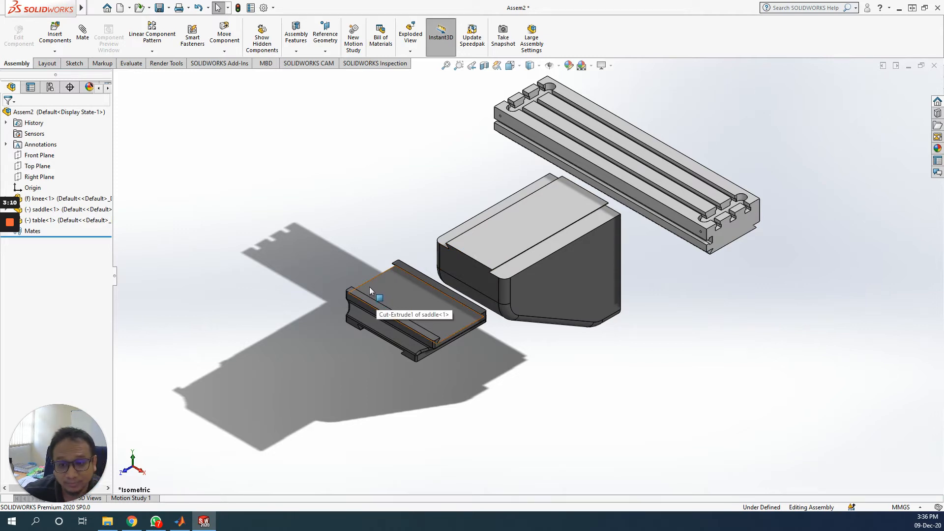
Highlight the knee, saddle and table components one after another to identify each in the model, then clear the selection
click(58, 199)
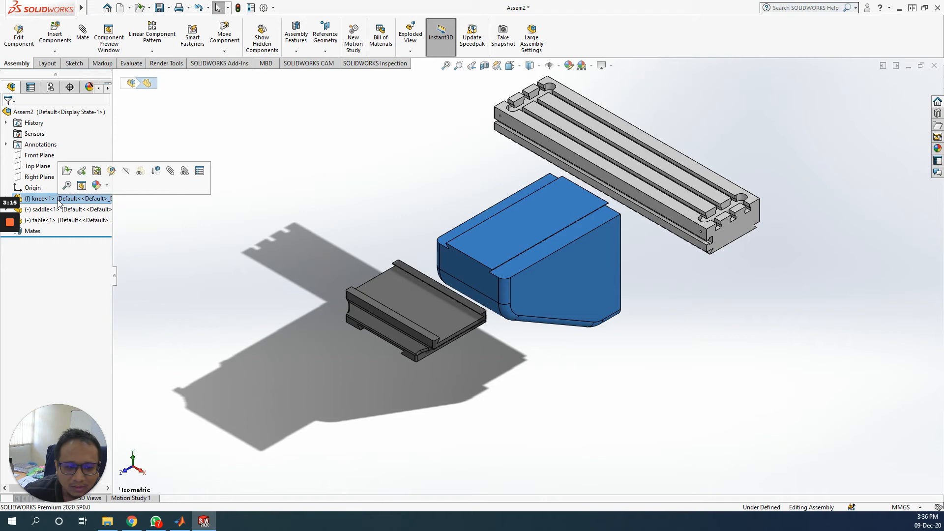
click(58, 211)
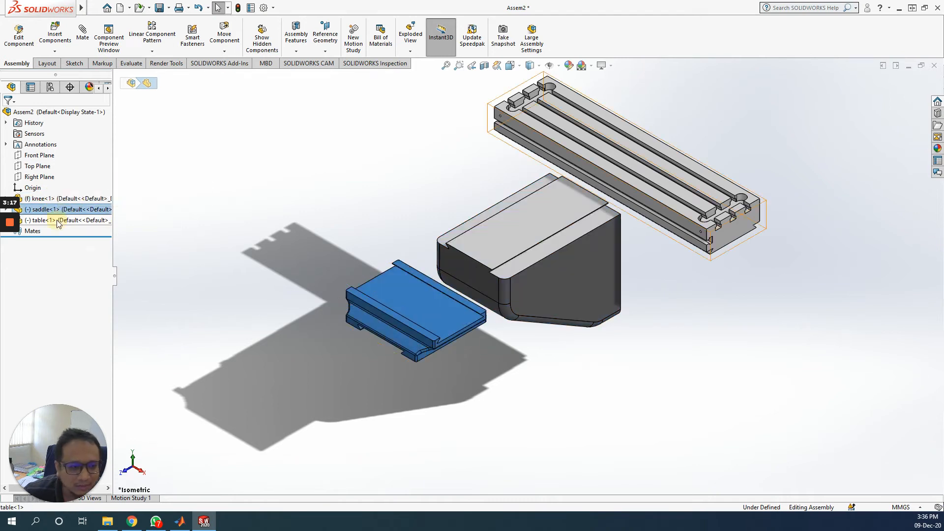
click(57, 219)
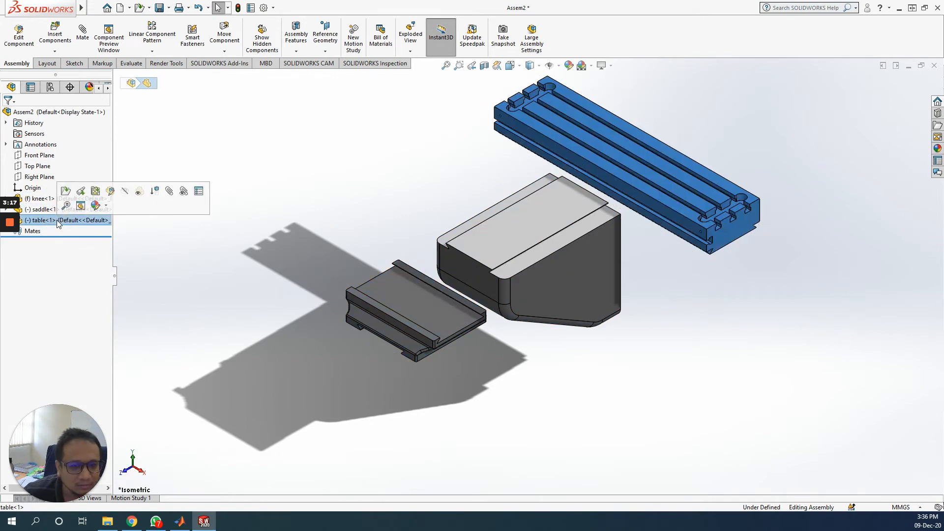
click(274, 397)
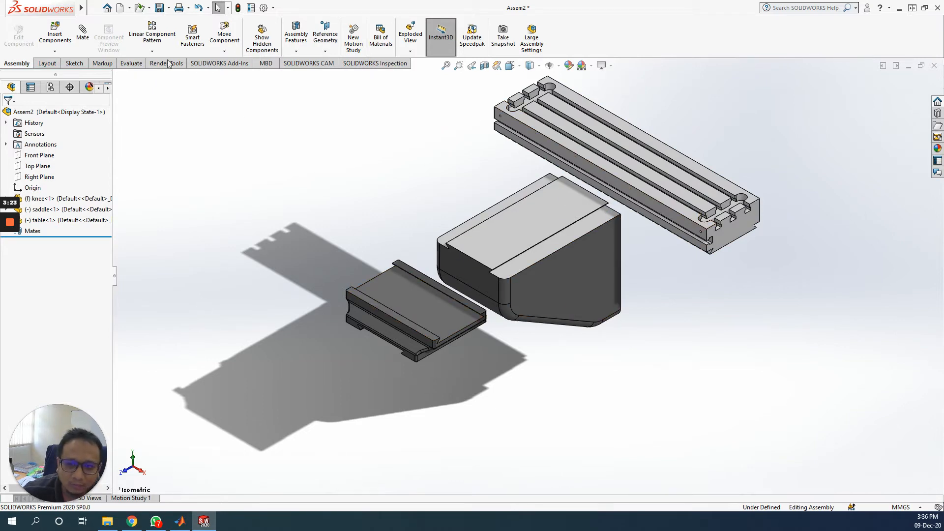
Start the Mate command and examine the advanced mate types before returning to the standard mates
click(82, 40)
click(46, 114)
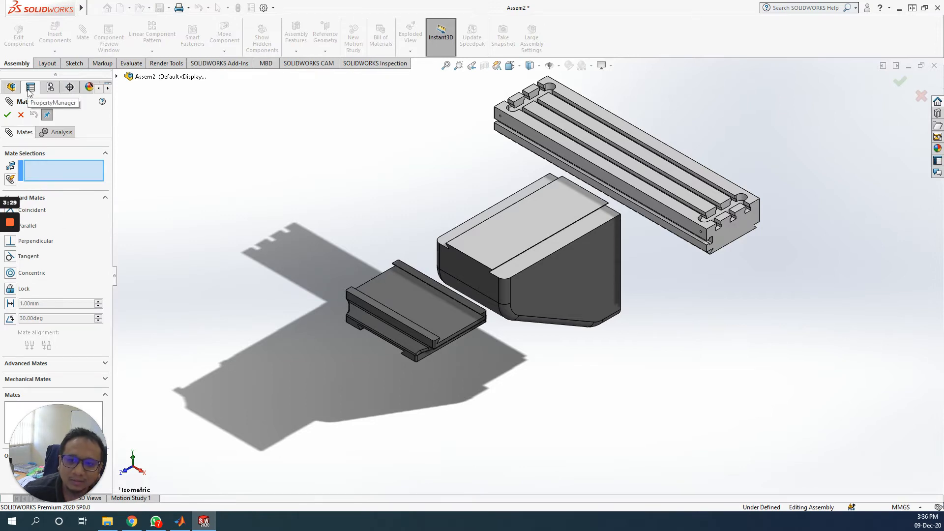
mouse_move(89, 474)
drag(74, 418, 857, 49)
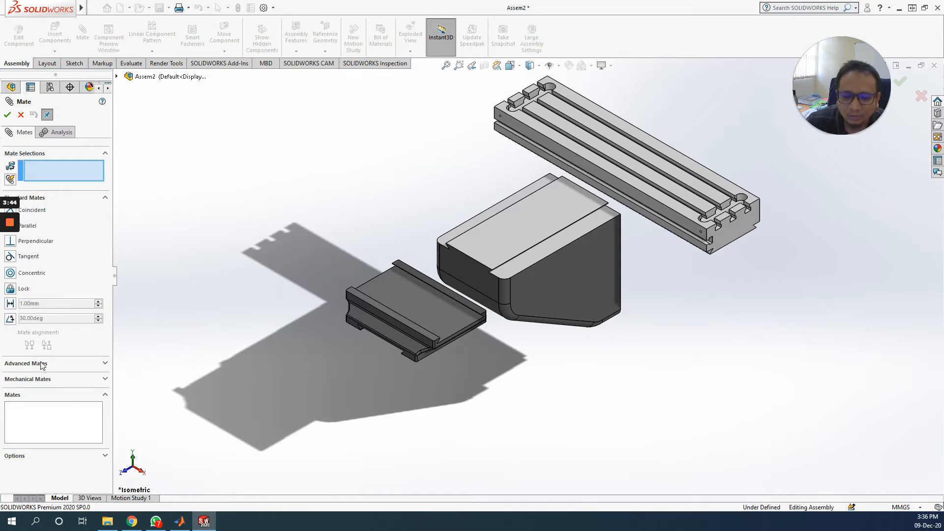
click(106, 363)
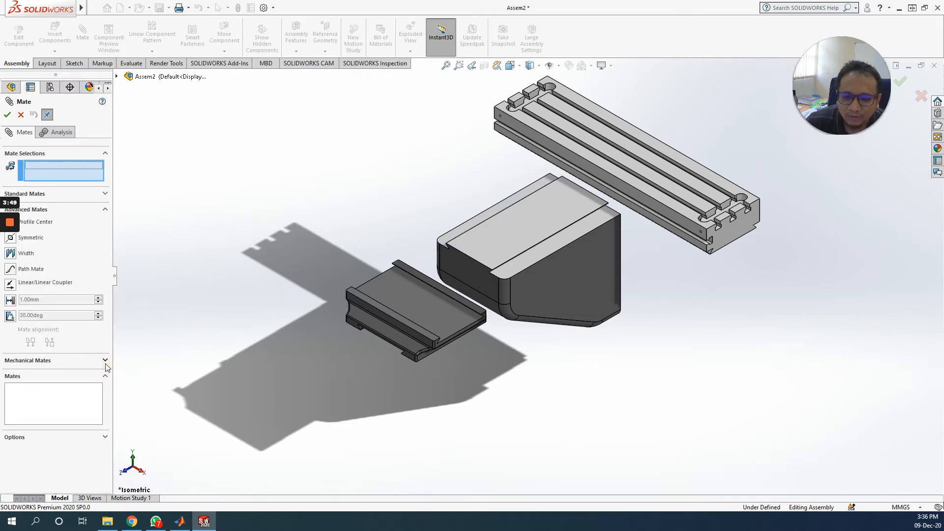
click(105, 211)
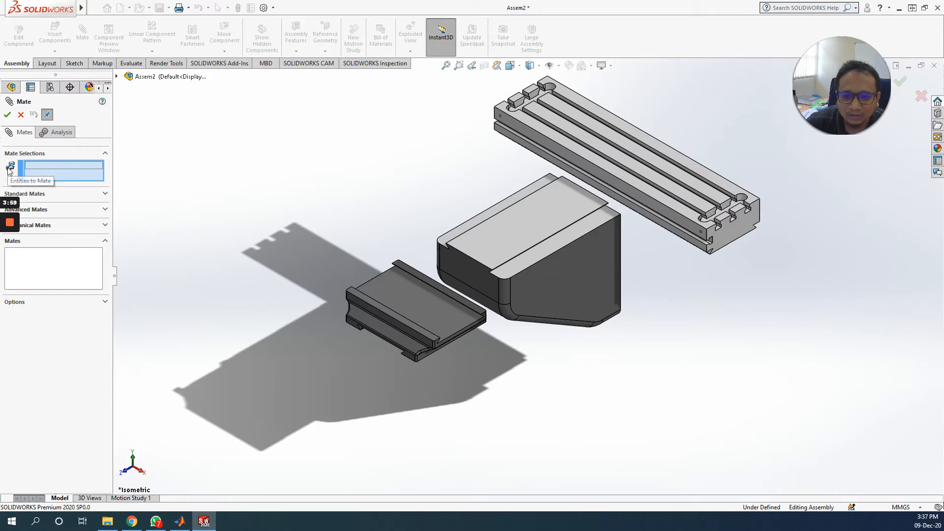
click(105, 195)
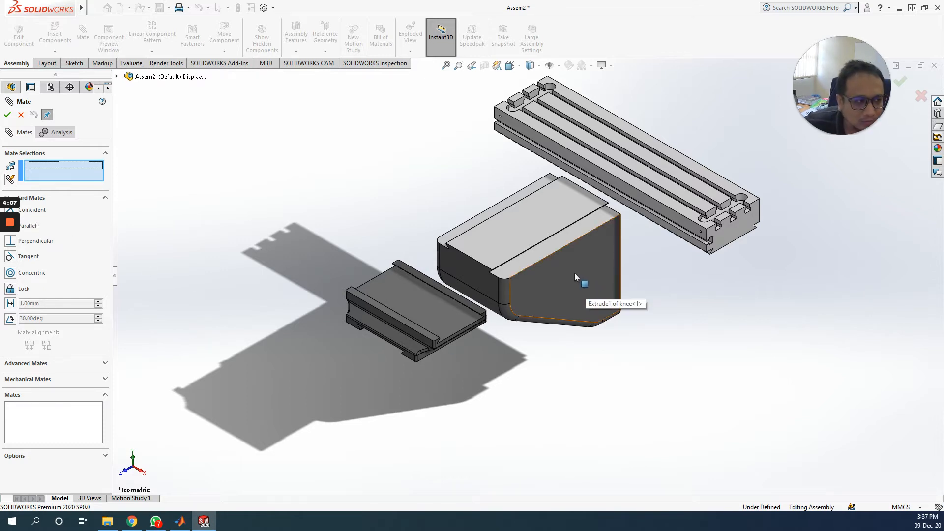
Add a coincident mate between the knee's top face and the saddle's underside face, and move the saddle over the knee
click(534, 224)
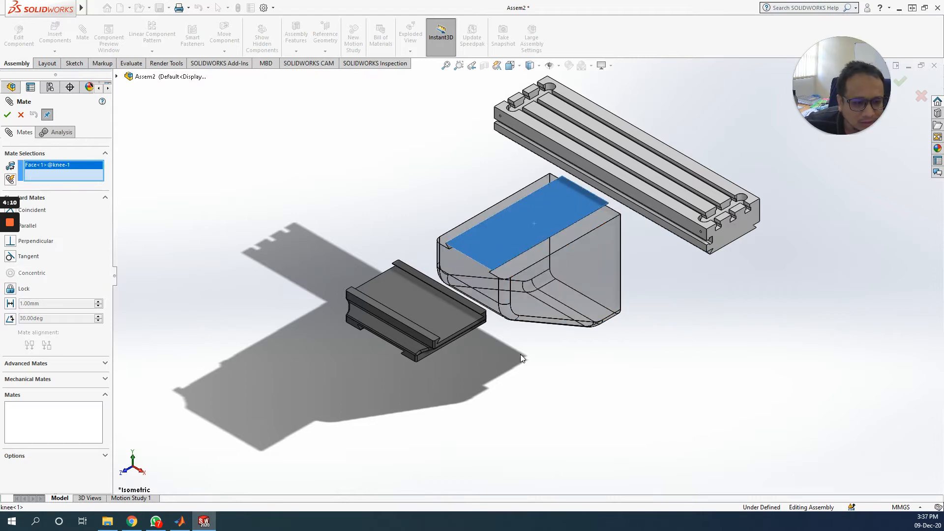
middle_drag(520, 354, 457, 300)
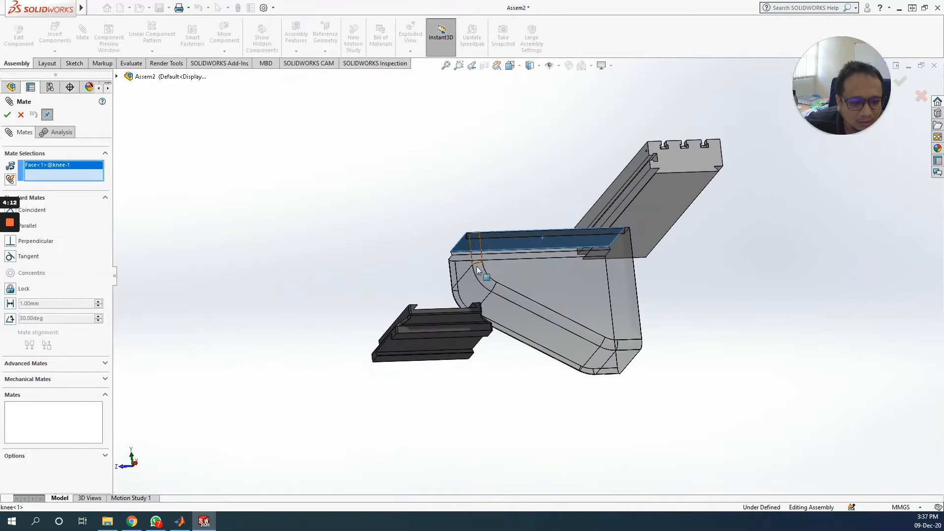
click(434, 341)
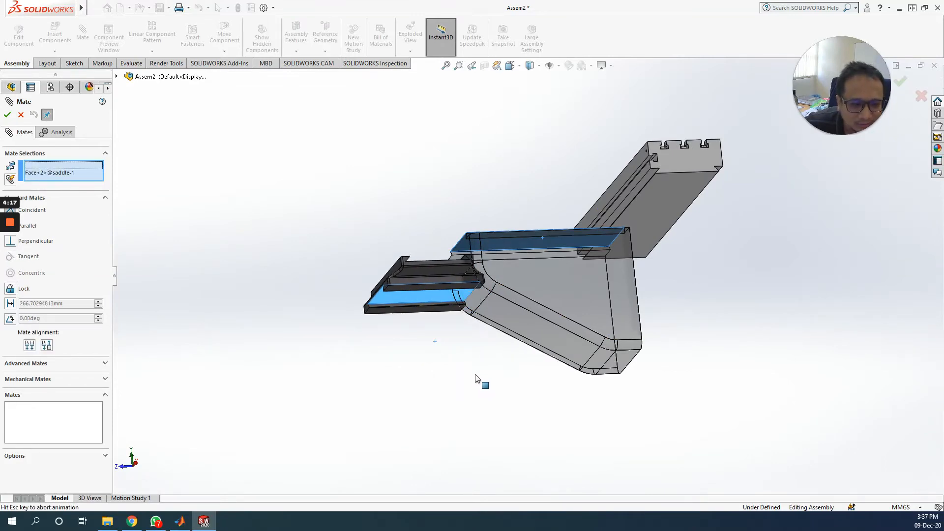
mouse_move(460, 374)
middle_down()
mouse_move(517, 432)
mouse_move(569, 411)
mouse_move(512, 455)
mouse_move(433, 447)
mouse_move(489, 386)
mouse_move(577, 393)
mouse_move(647, 343)
mouse_move(552, 343)
mouse_move(472, 364)
middle_up()
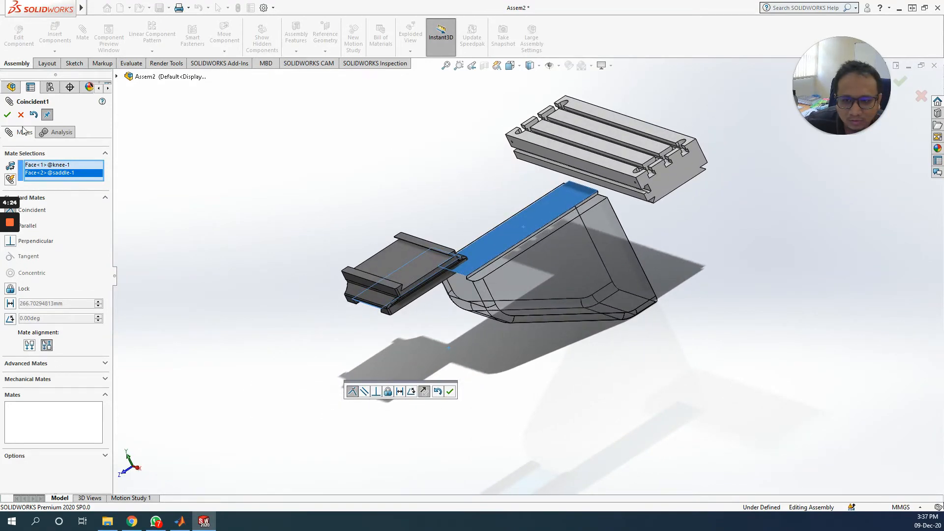
click(7, 114)
drag(393, 271, 522, 268)
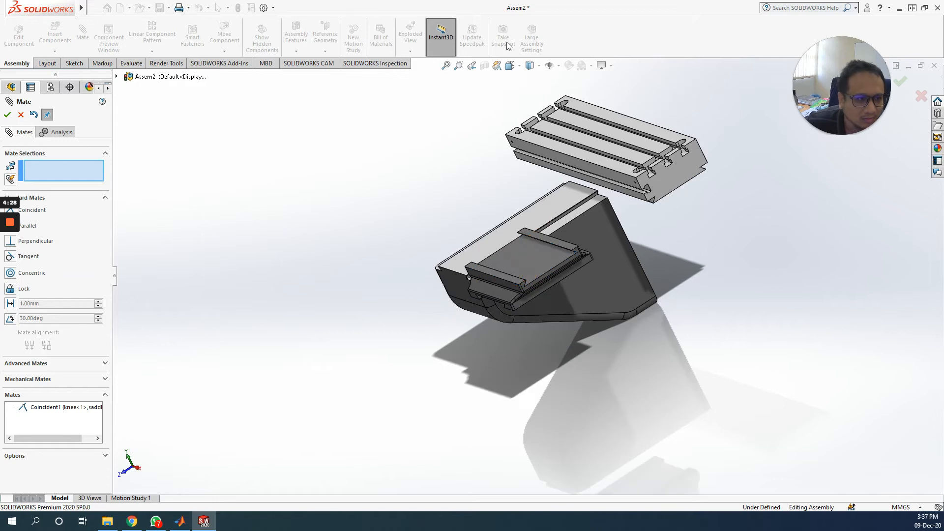
Slide the saddle back along the knee's top in the right-side view, then return to the isometric view
click(511, 65)
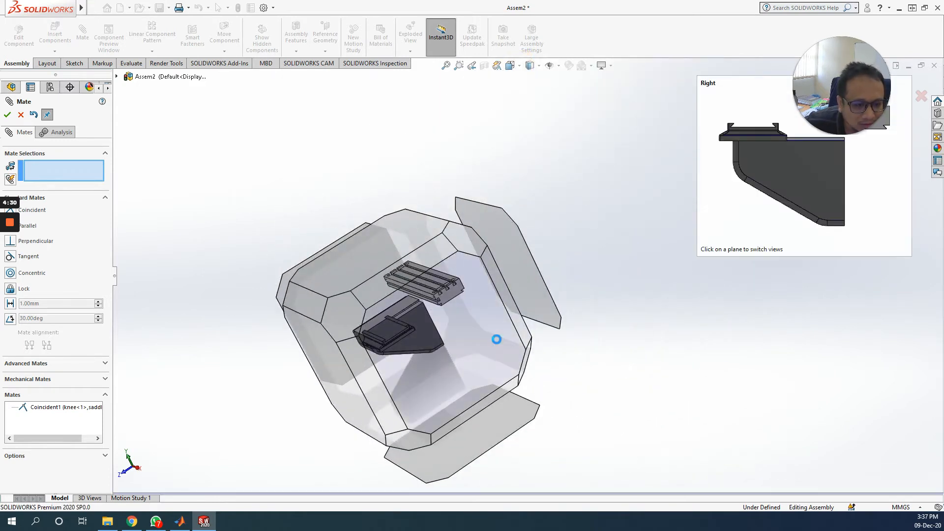
click(497, 339)
drag(437, 188, 485, 193)
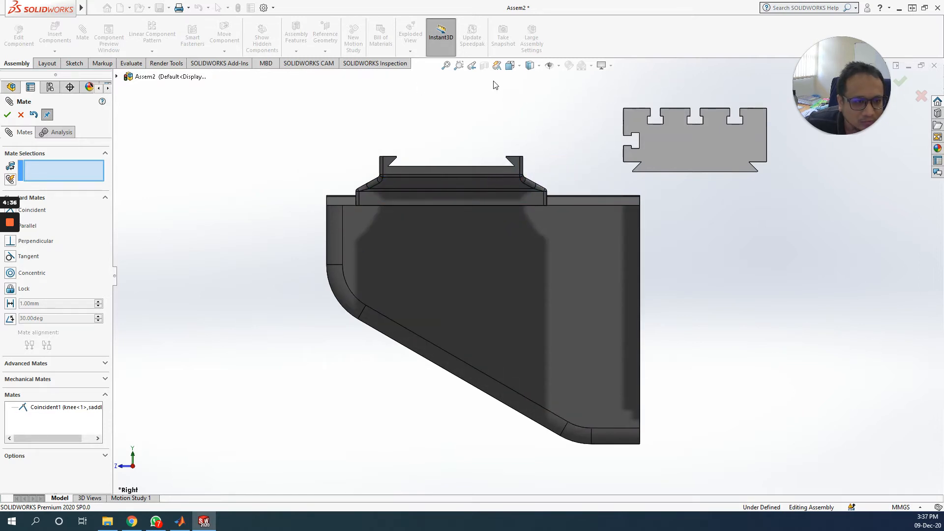
click(510, 66)
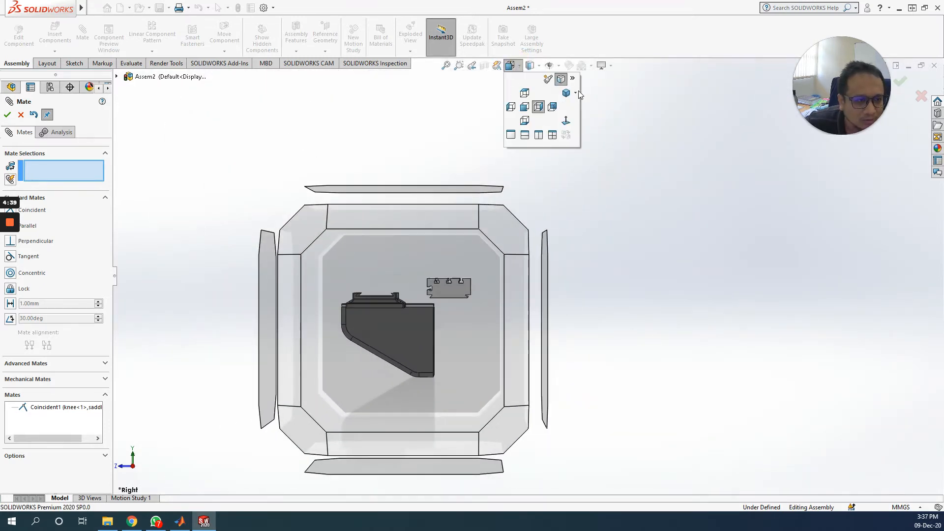
click(566, 93)
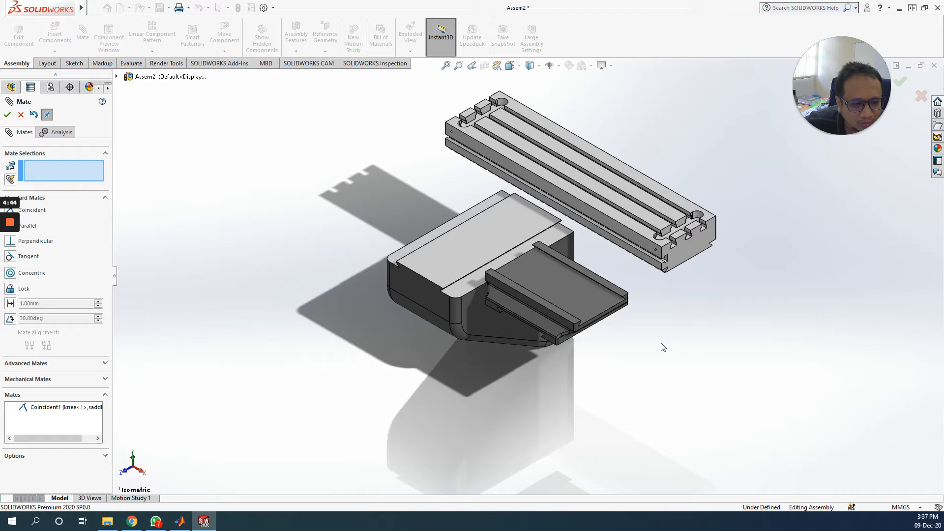
Add a coincident mate between the angled face of the saddle's underside dovetail groove and the knee's matching dovetail face
scroll(516, 311, up, 5)
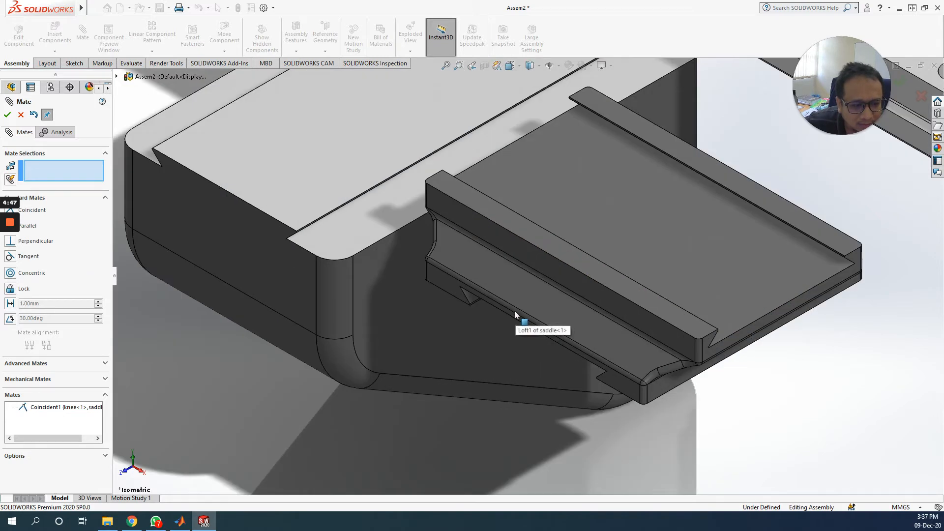
click(471, 299)
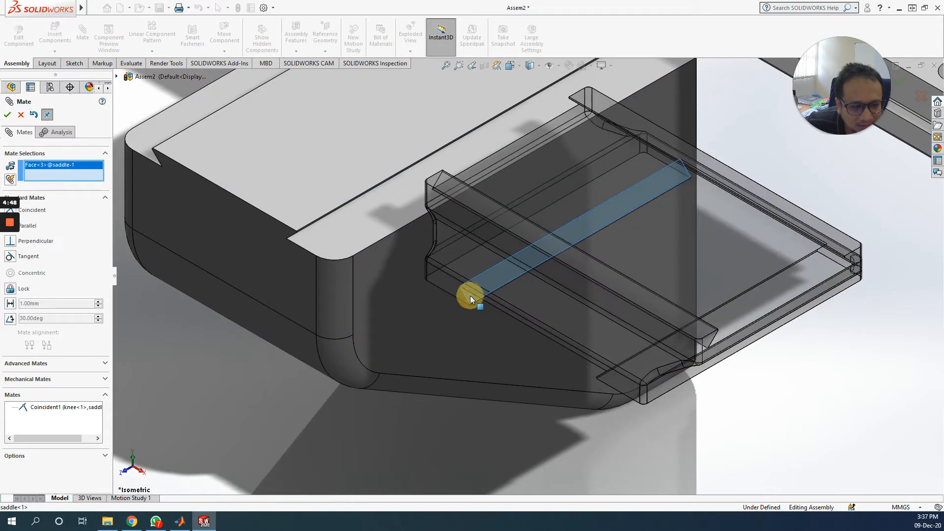
middle_drag(245, 291, 204, 142)
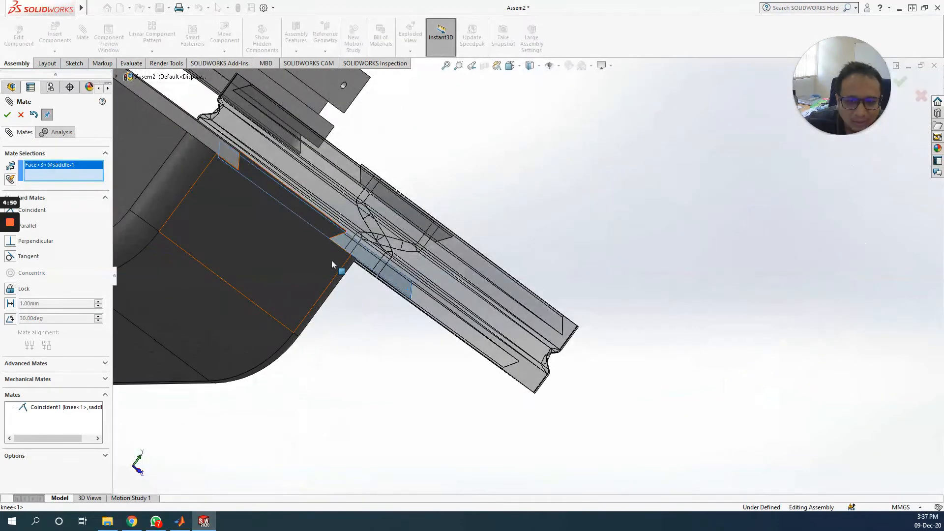
click(204, 141)
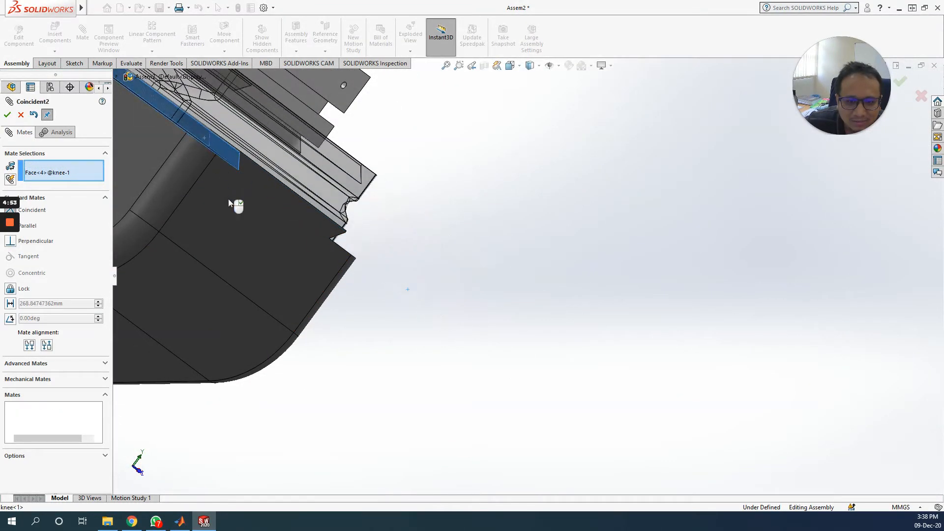
middle_drag(489, 331, 367, 179)
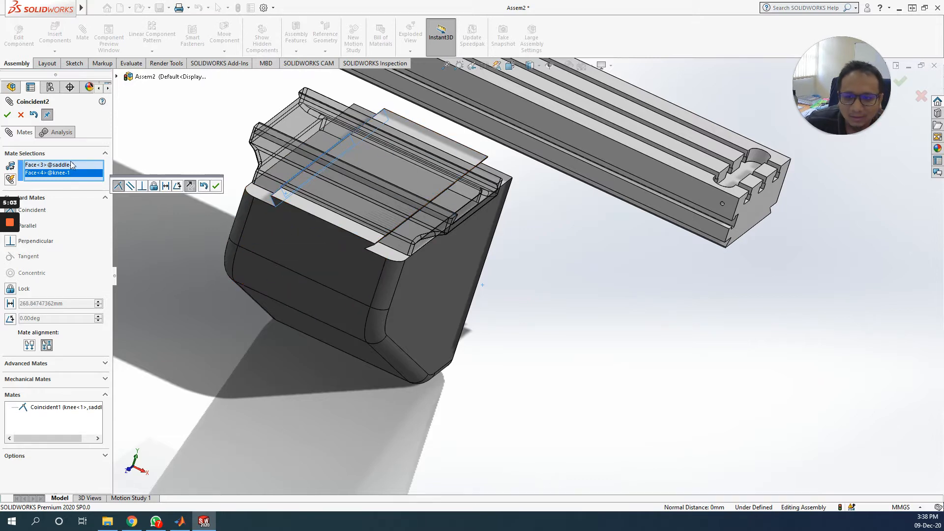
click(8, 116)
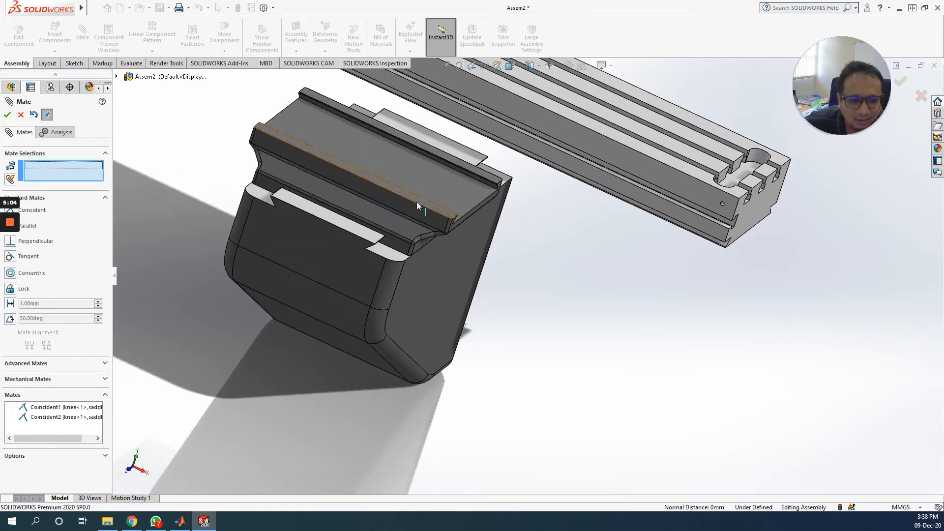
Slide the saddle along the knee's dovetail to test its remaining movement
mouse_move(435, 229)
middle_down()
mouse_move(526, 257)
mouse_move(449, 241)
middle_up()
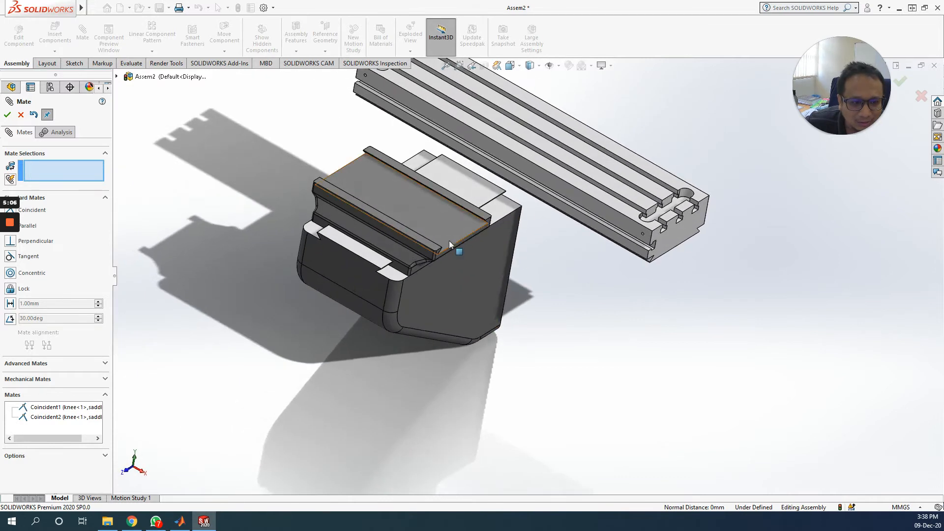
click(466, 229)
drag(466, 229, 430, 245)
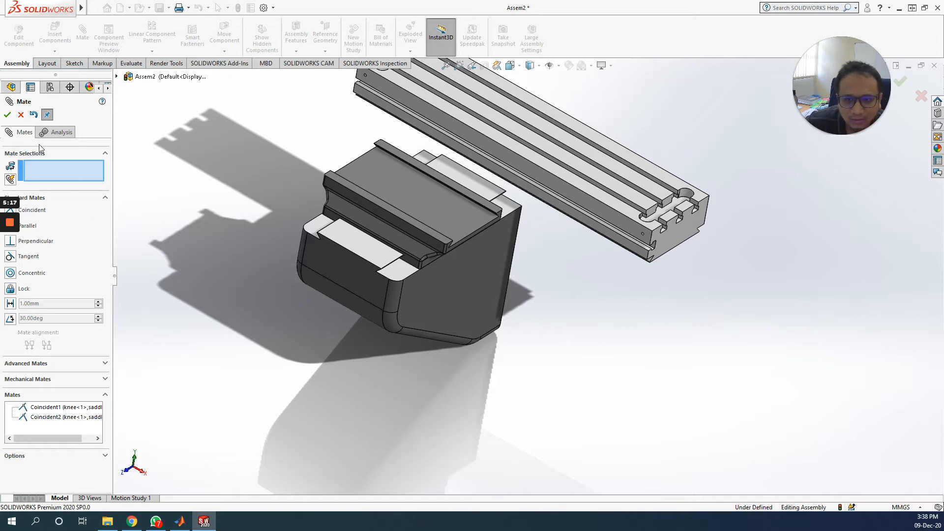
Select the Front Plane of the knee and the Front Plane of the saddle as the references of a new mate
click(117, 78)
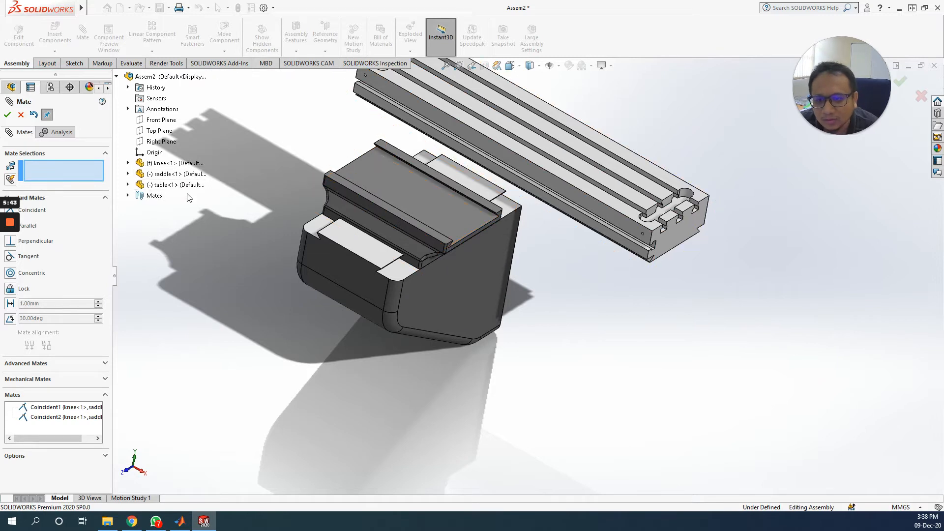
click(126, 163)
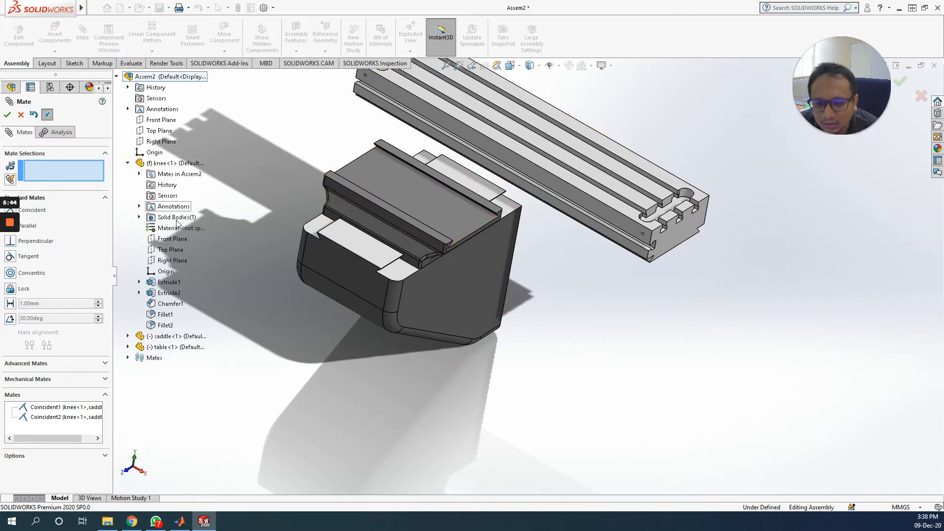
click(174, 240)
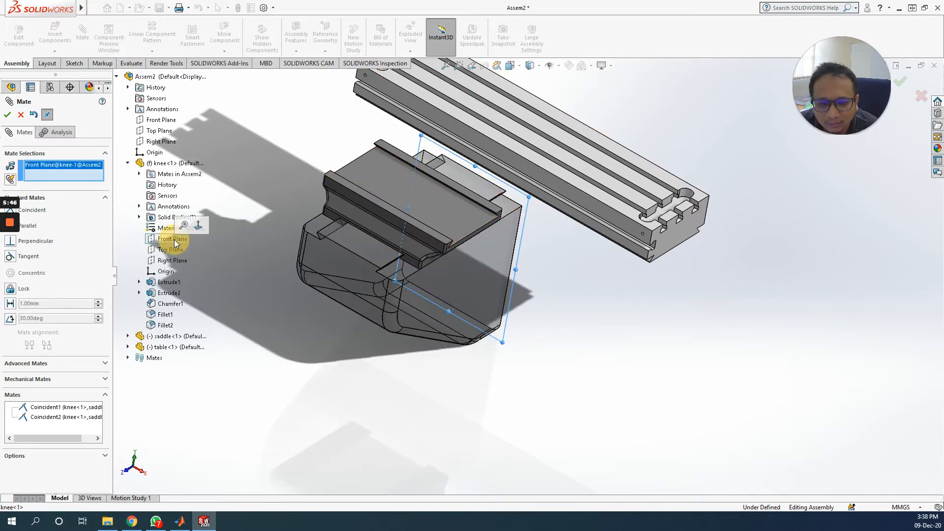
middle_drag(591, 341, 522, 312)
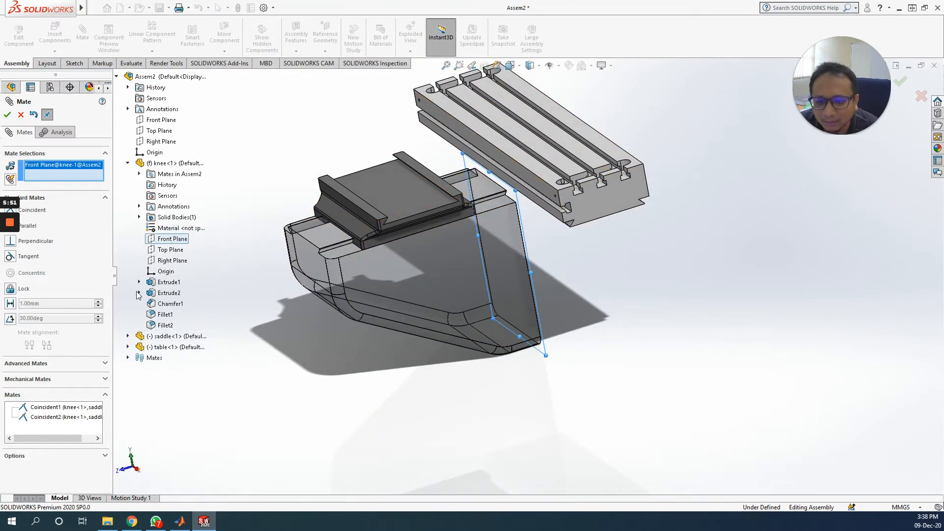
click(128, 336)
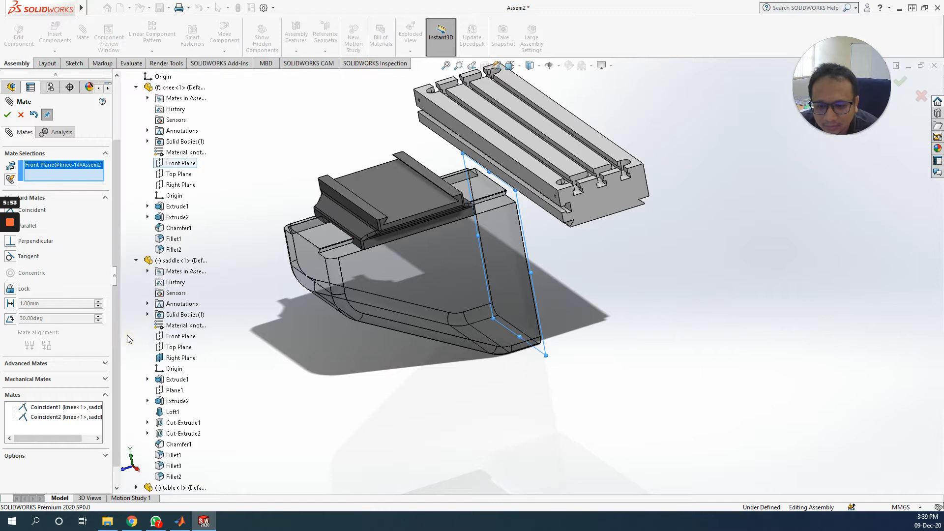
click(193, 337)
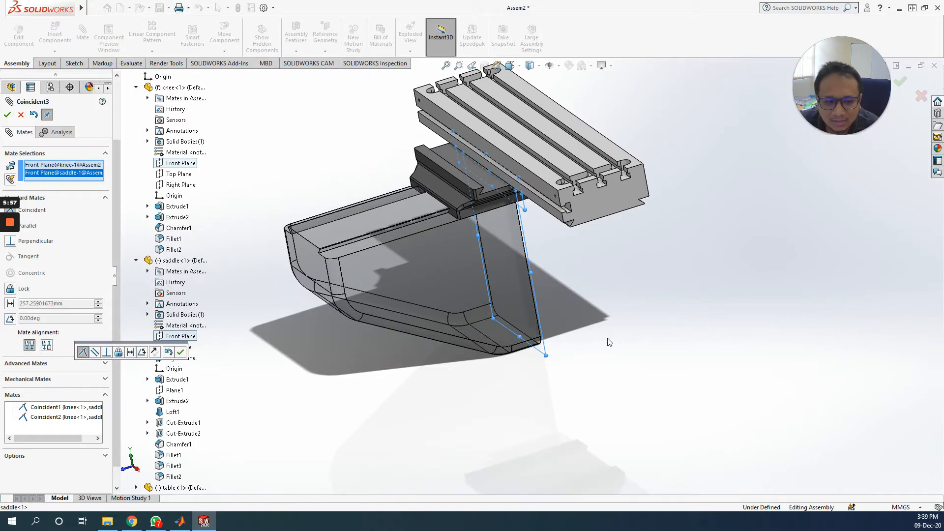
Make the mate between the two Front Planes a distance mate of 250 mm
middle_drag(540, 377, 601, 352)
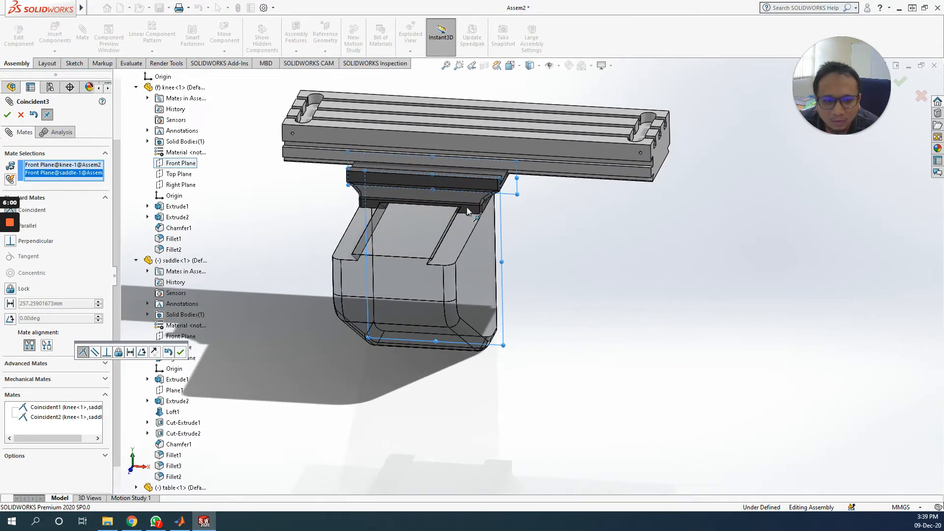
click(10, 303)
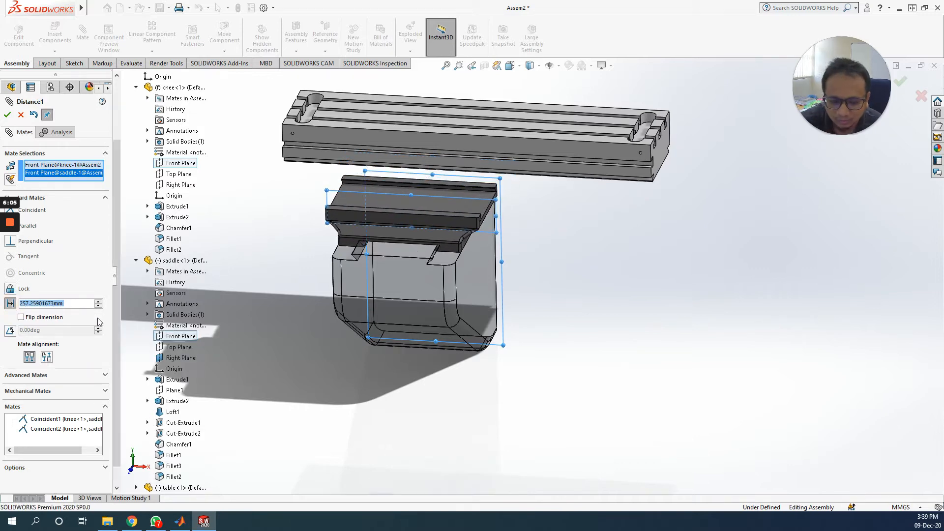
middle_drag(664, 371, 596, 344)
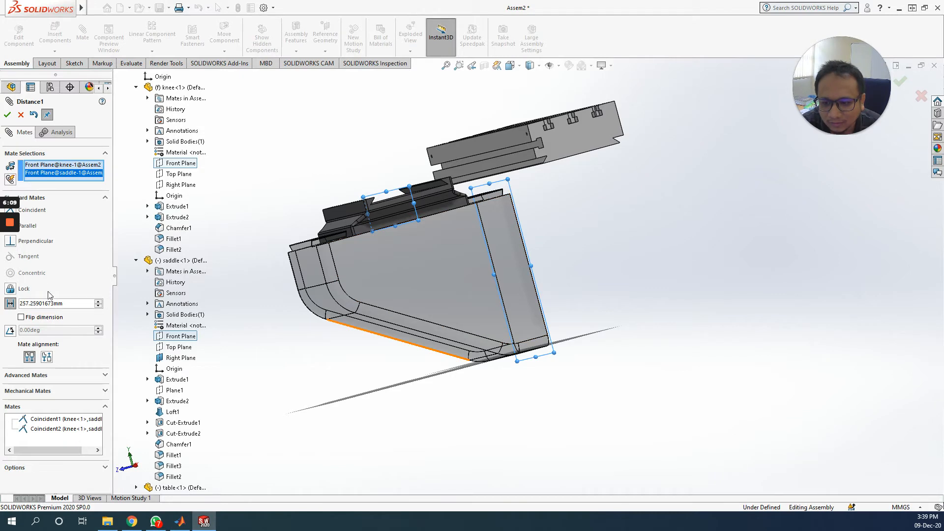
double_click(68, 303)
text(250)
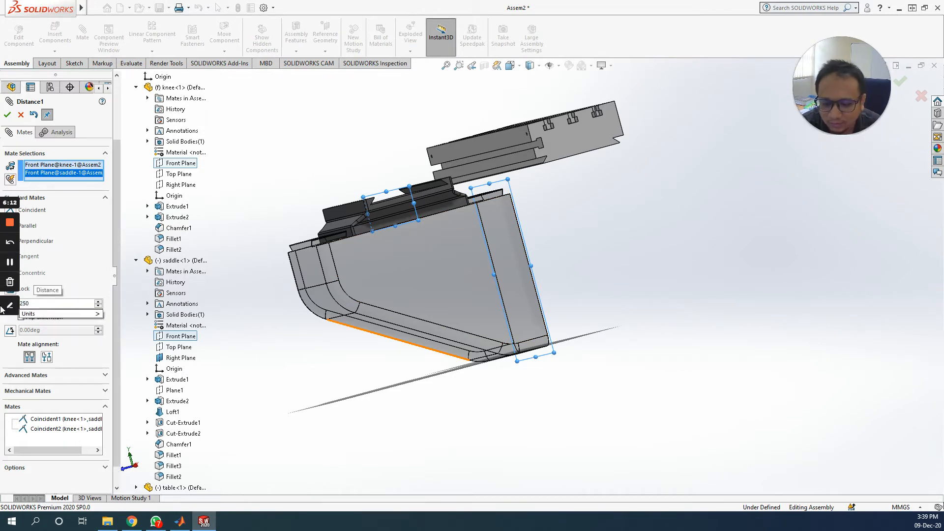
key(Return)
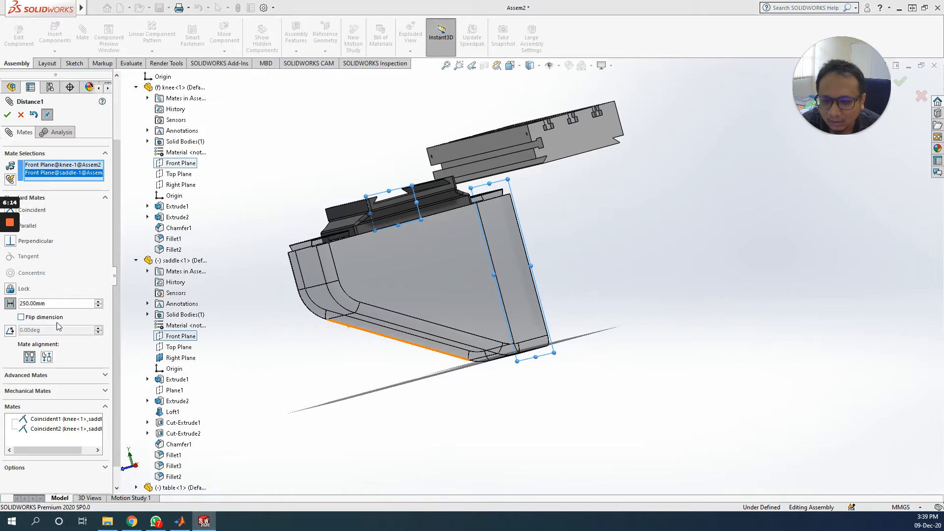
Try the flipped direction of the distance mate, restore the original direction and accept the mate
click(21, 317)
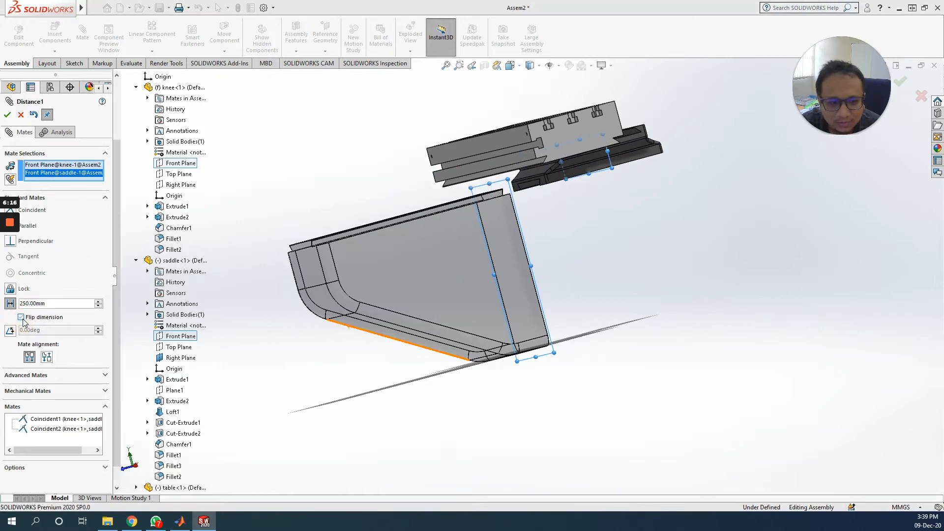
click(21, 317)
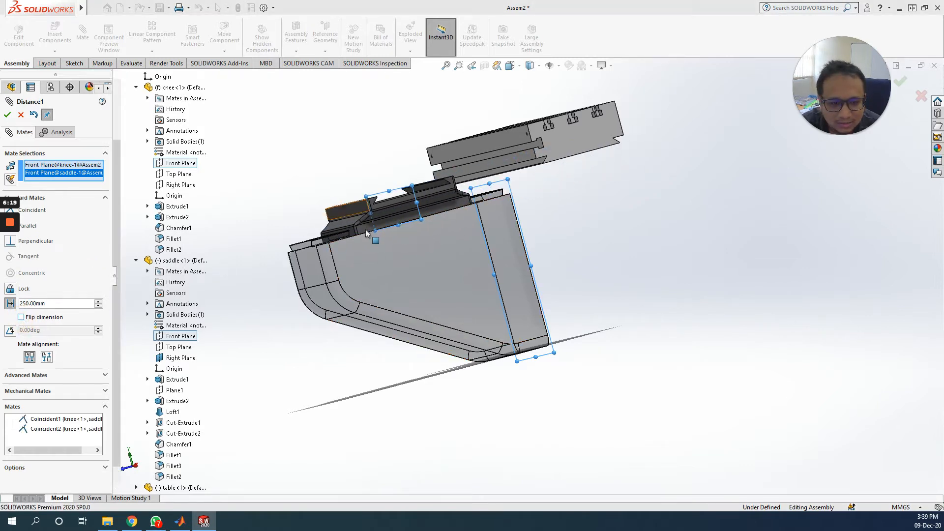
middle_drag(464, 248, 503, 229)
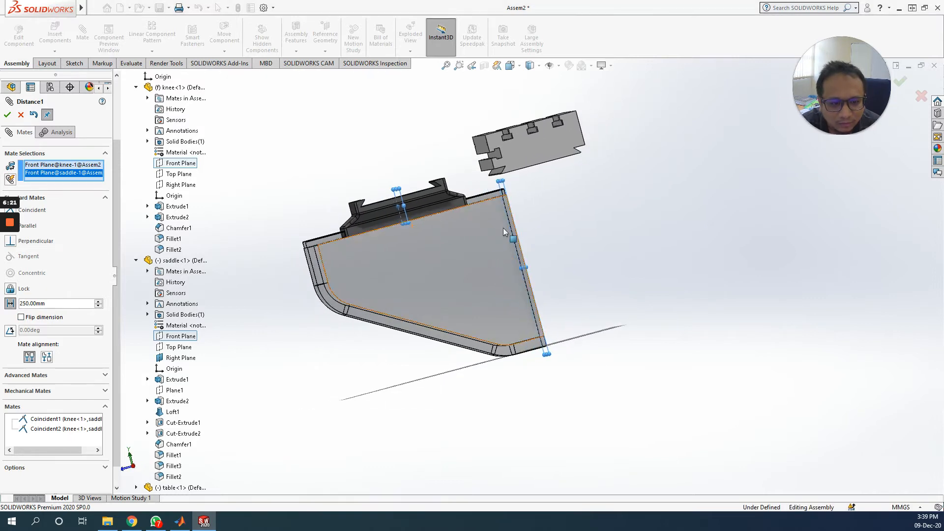
click(8, 114)
middle_drag(430, 324, 433, 219)
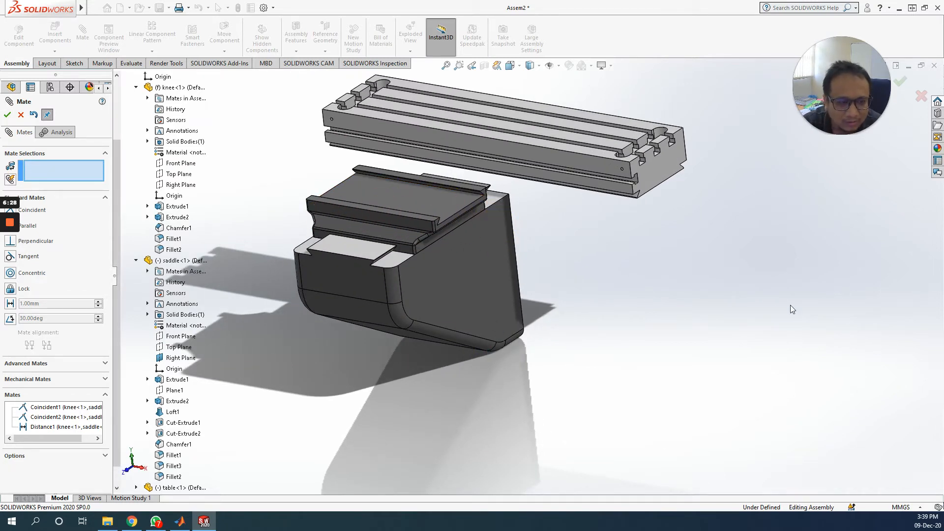
middle_drag(768, 293, 755, 251)
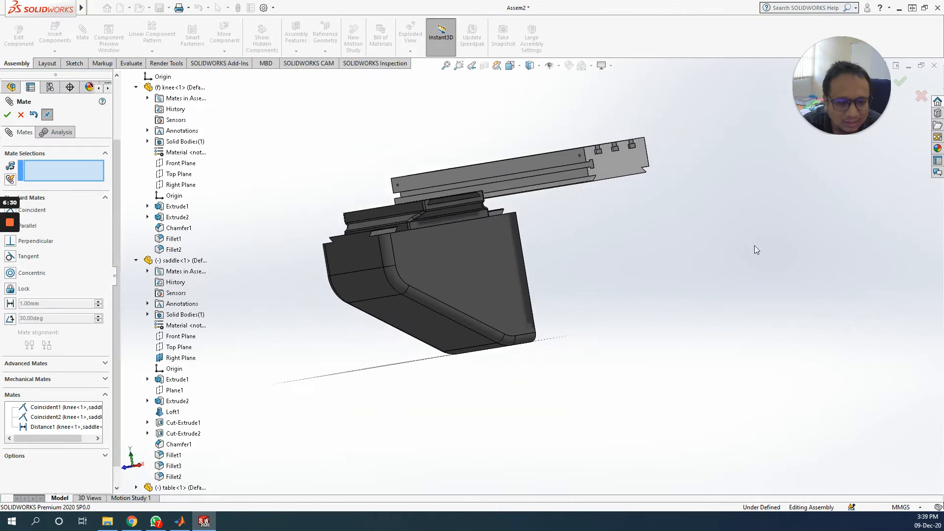
click(623, 175)
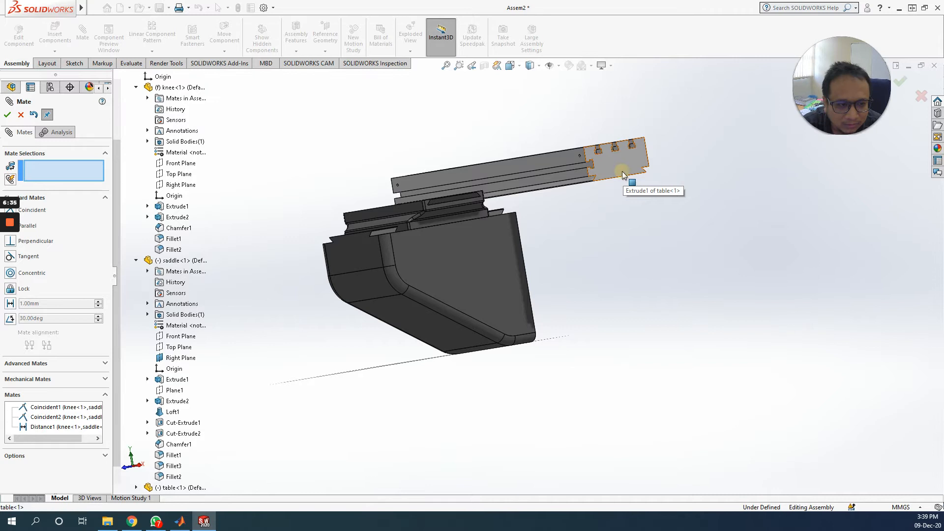
right_click(68, 169)
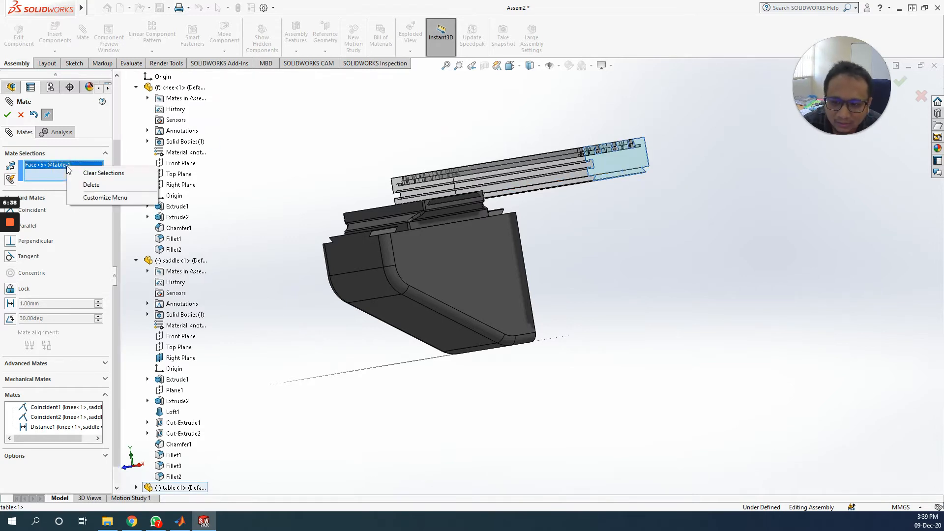
click(77, 175)
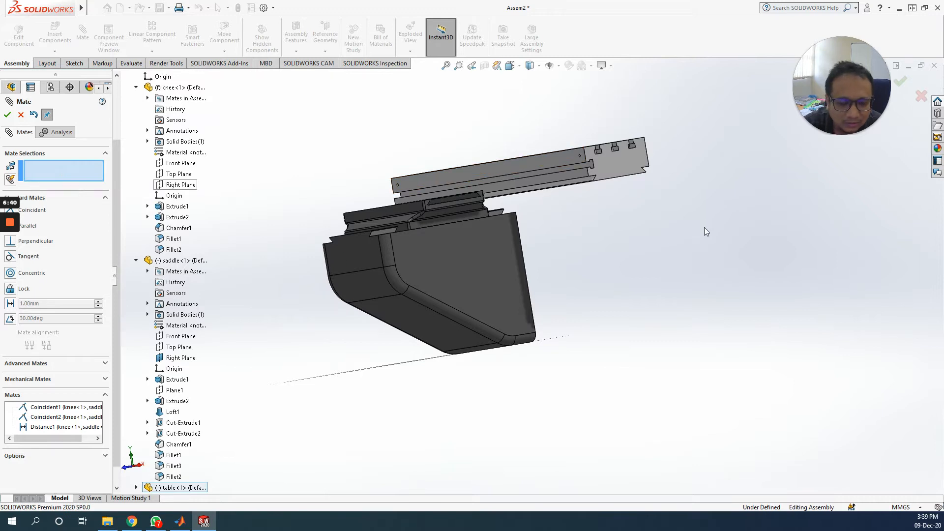
Add a coincident mate between the table's underside face and the saddle's top face
middle_drag(668, 232, 653, 190)
click(594, 178)
middle_drag(626, 259, 670, 354)
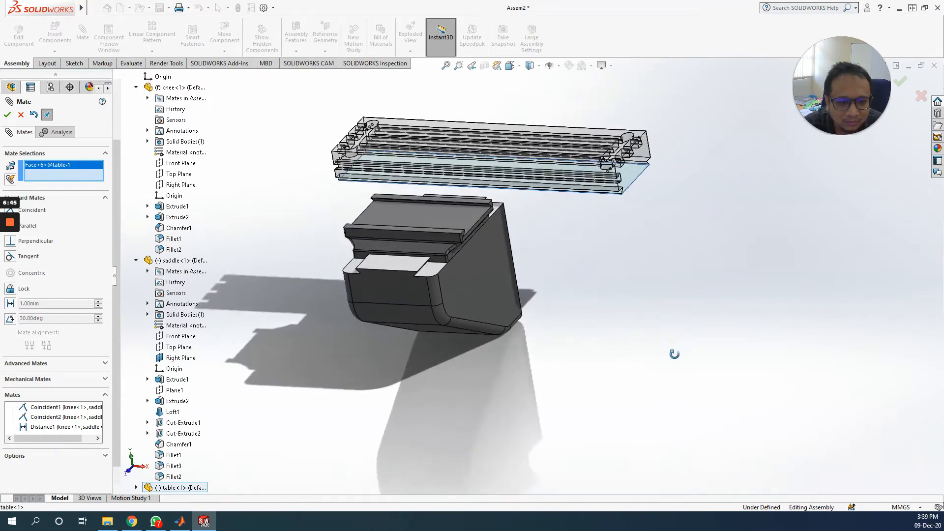
click(445, 219)
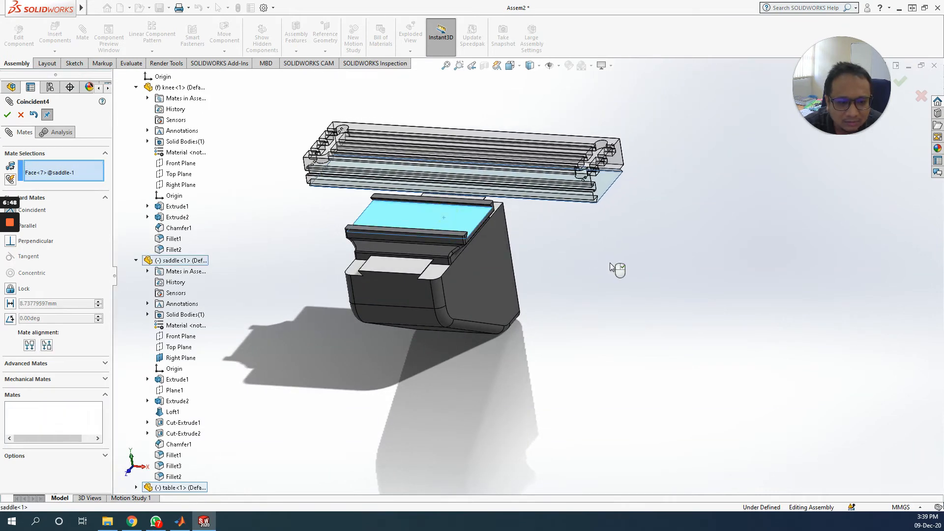
middle_drag(667, 282, 608, 258)
middle_drag(589, 257, 520, 253)
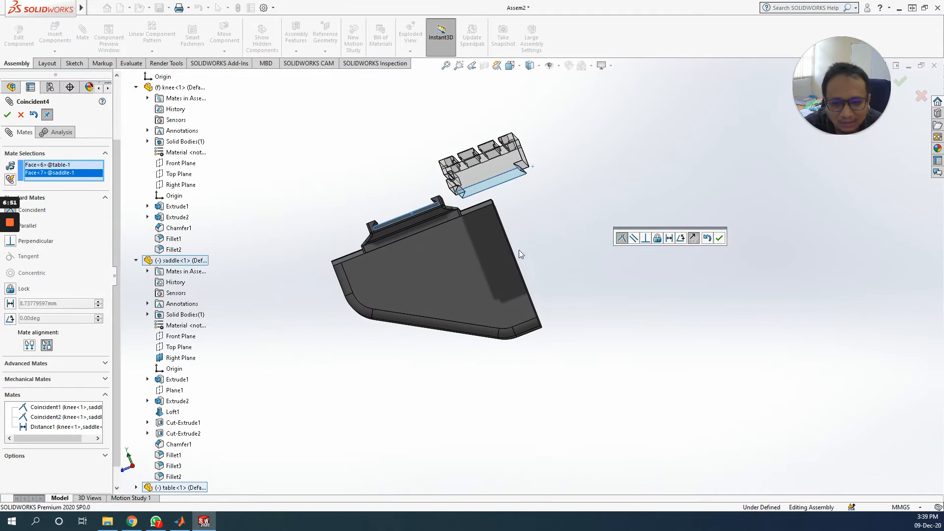
click(7, 114)
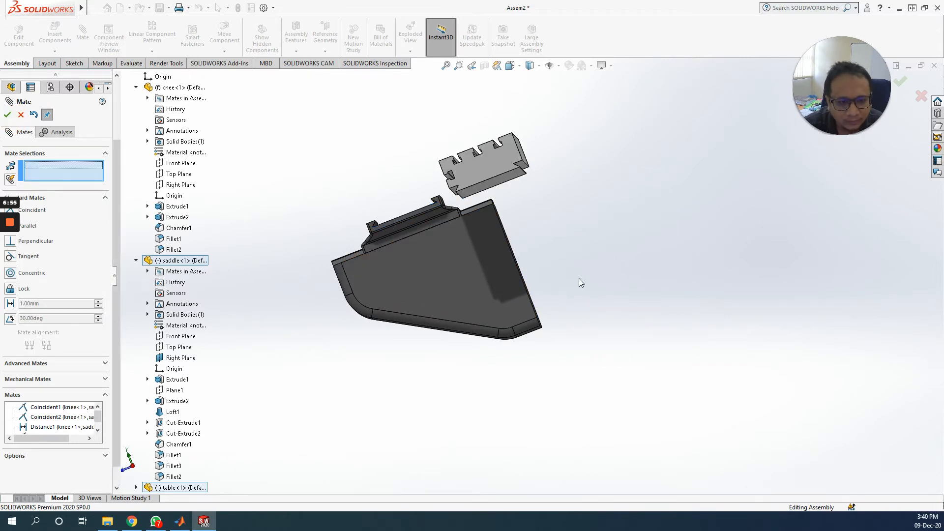
Add a coincident mate between the table's angled dovetail face and the matching angled face of the saddle's cut
middle_drag(579, 278, 595, 282)
scroll(497, 195, down, 2)
scroll(497, 196, down, 2)
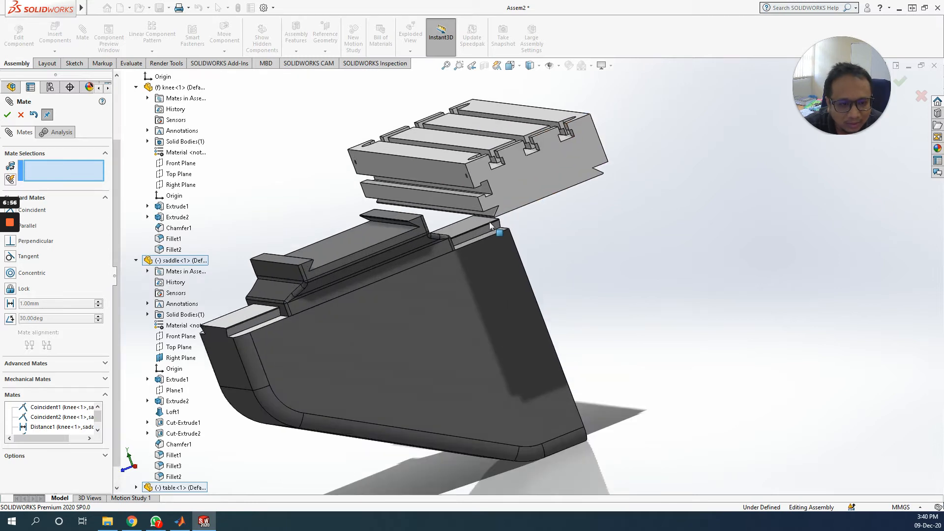
click(493, 220)
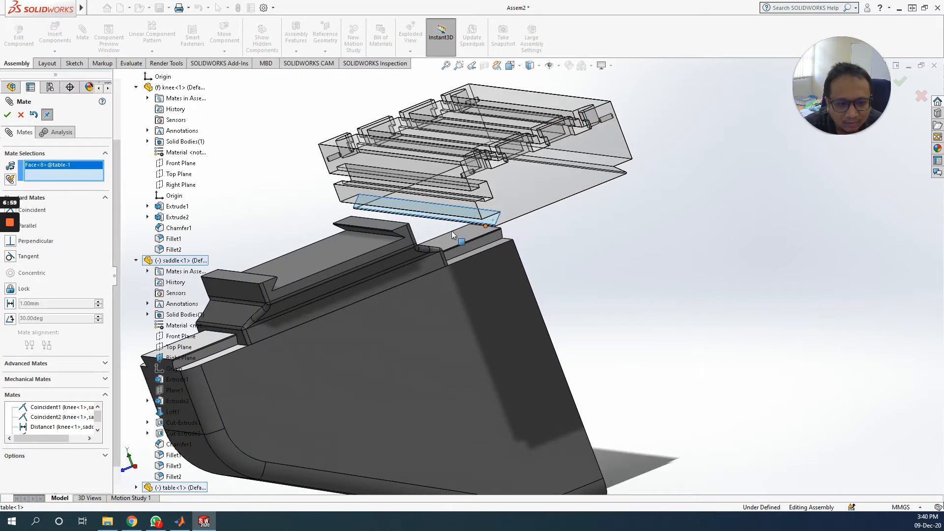
middle_drag(305, 258, 245, 276)
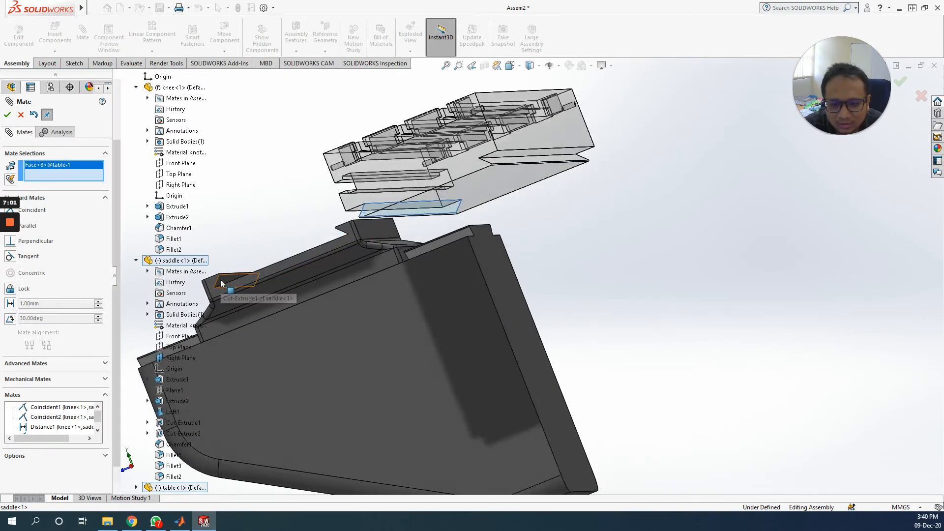
click(223, 281)
middle_drag(276, 302, 302, 256)
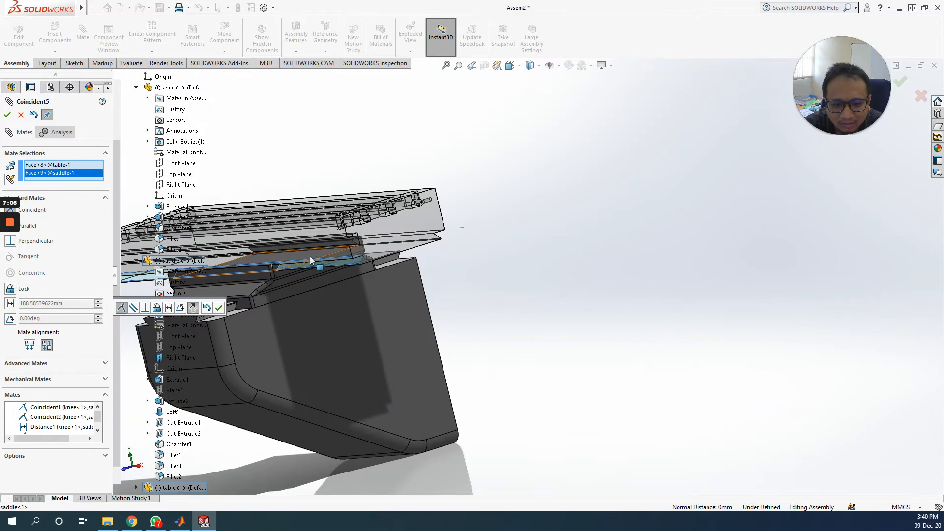
click(7, 115)
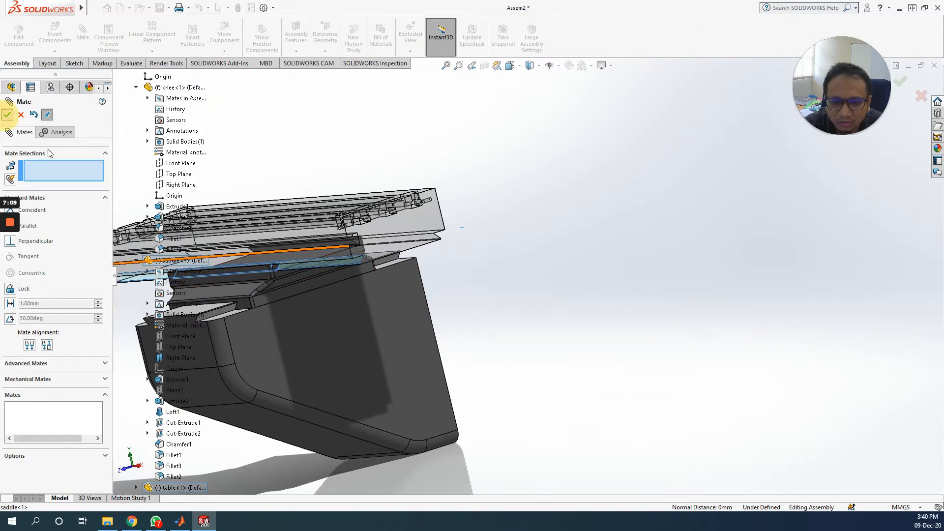
Add a coincident mate between the Right Plane of the table and the Right Plane of the saddle, and finish mating
scroll(480, 303, up, 3)
click(521, 69)
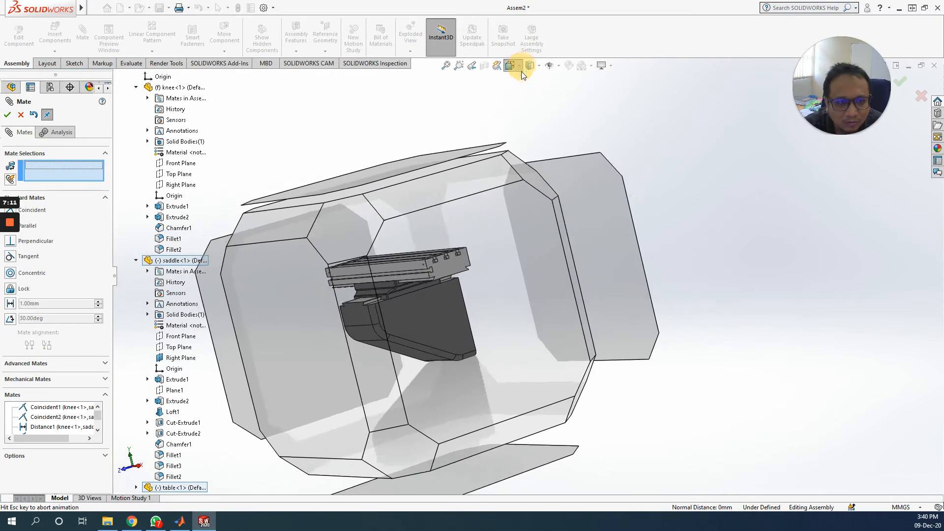
click(566, 95)
click(596, 246)
scroll(635, 279, down, 3)
drag(634, 281, 551, 229)
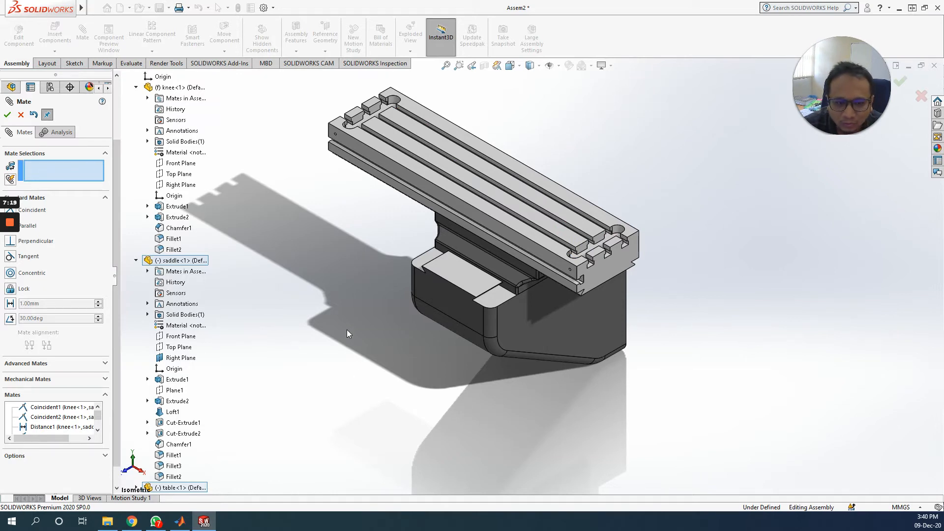
scroll(211, 412, down, 1)
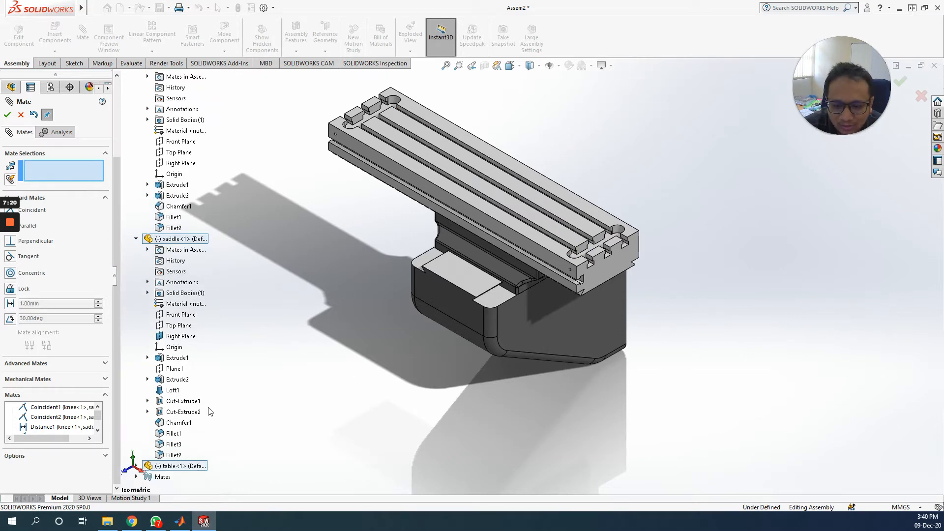
click(136, 466)
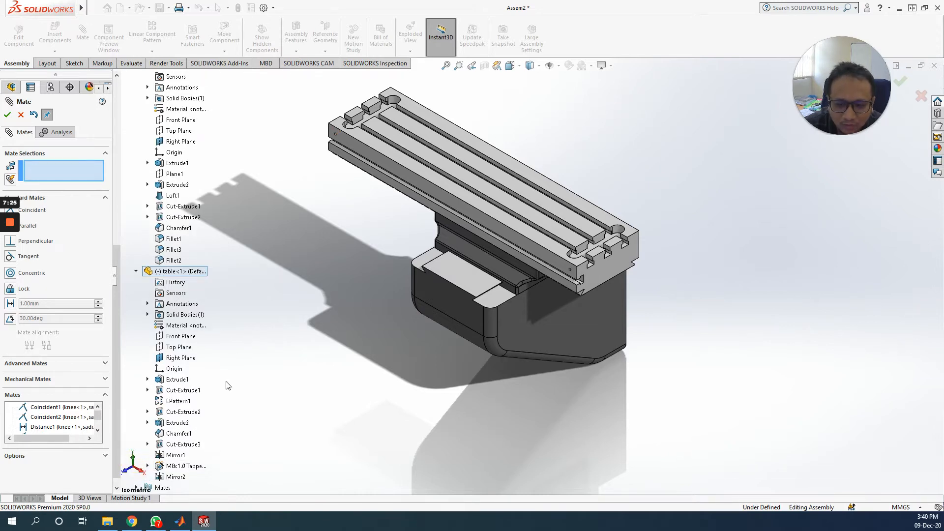
click(187, 359)
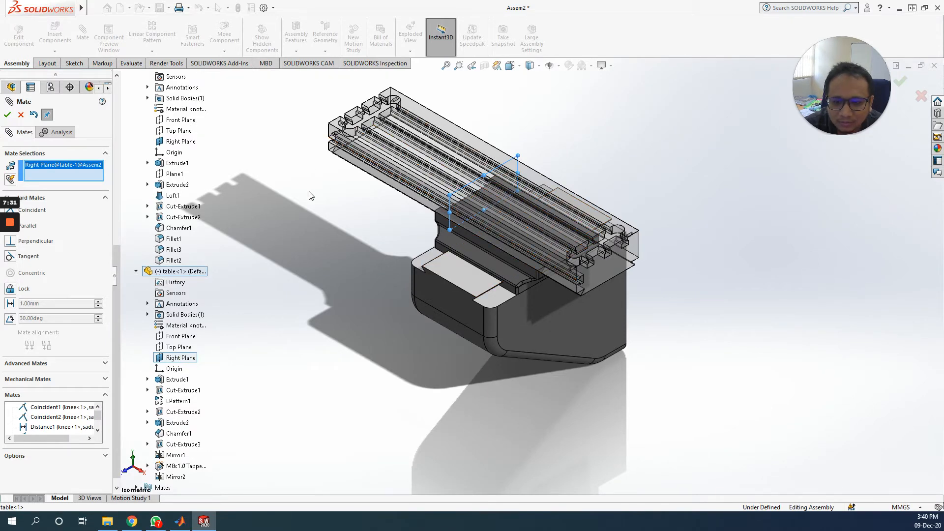
scroll(202, 167, up, 2)
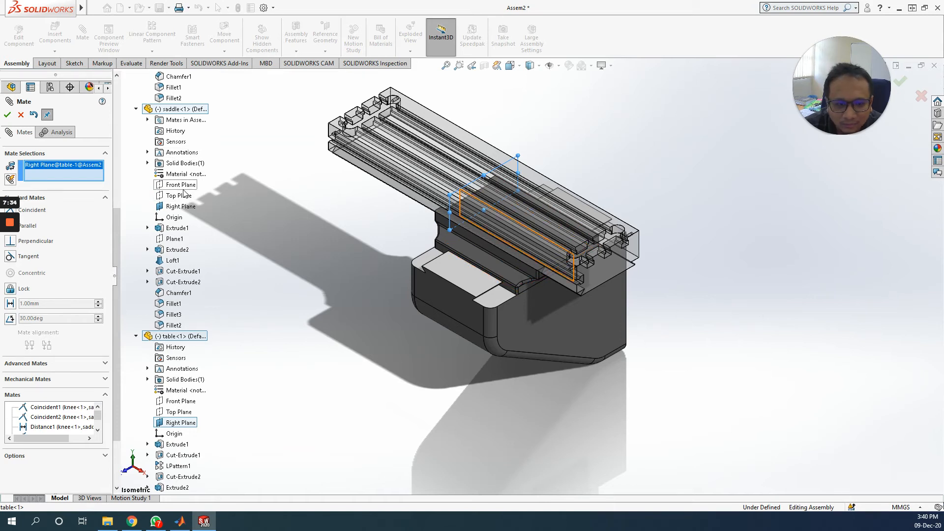
click(182, 207)
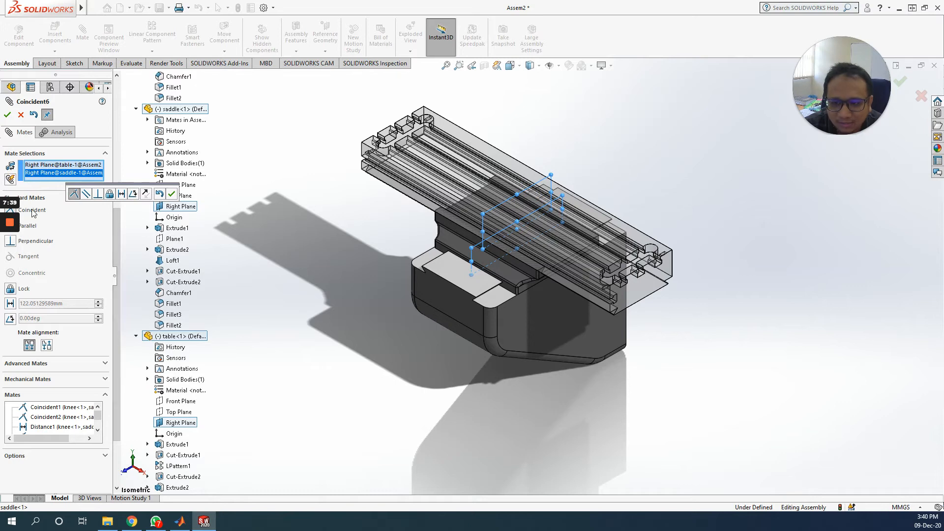
click(7, 115)
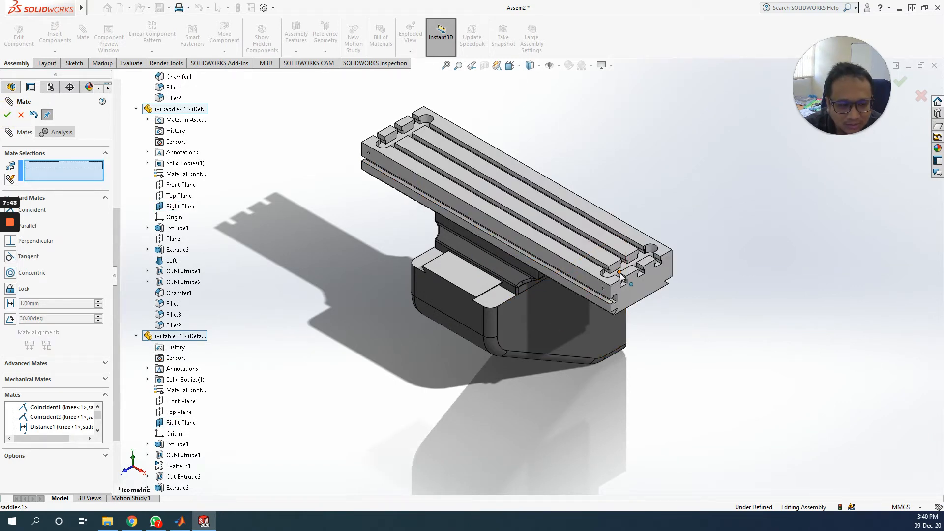
middle_drag(669, 322, 691, 293)
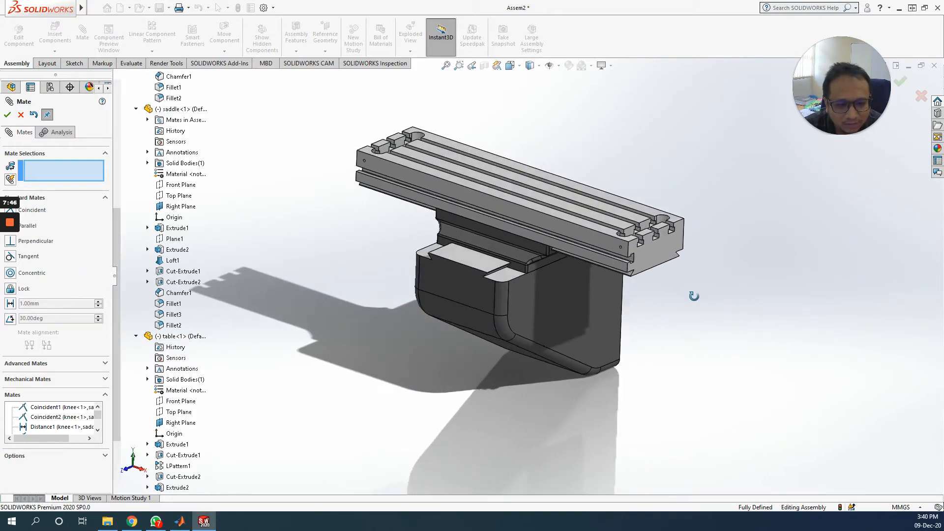
click(20, 116)
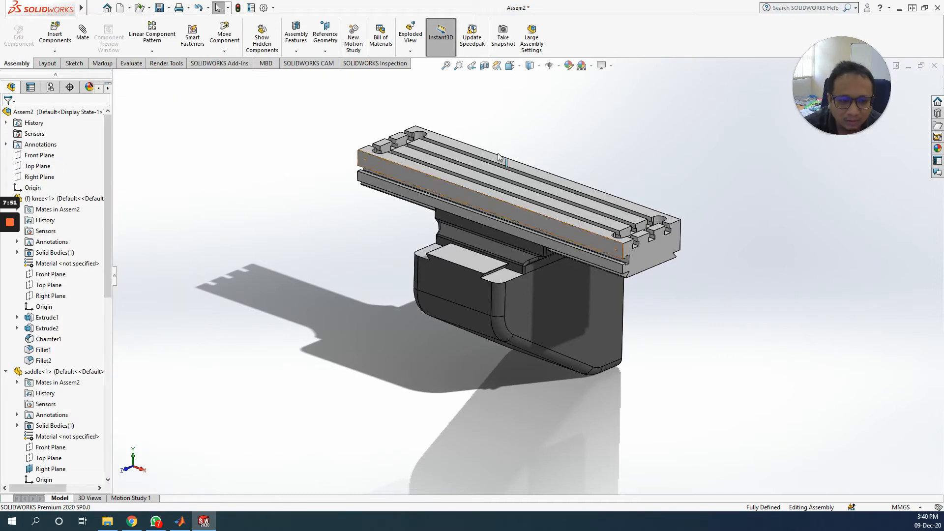
Show the assembly in isometric view and expand its list of mates for review
click(512, 66)
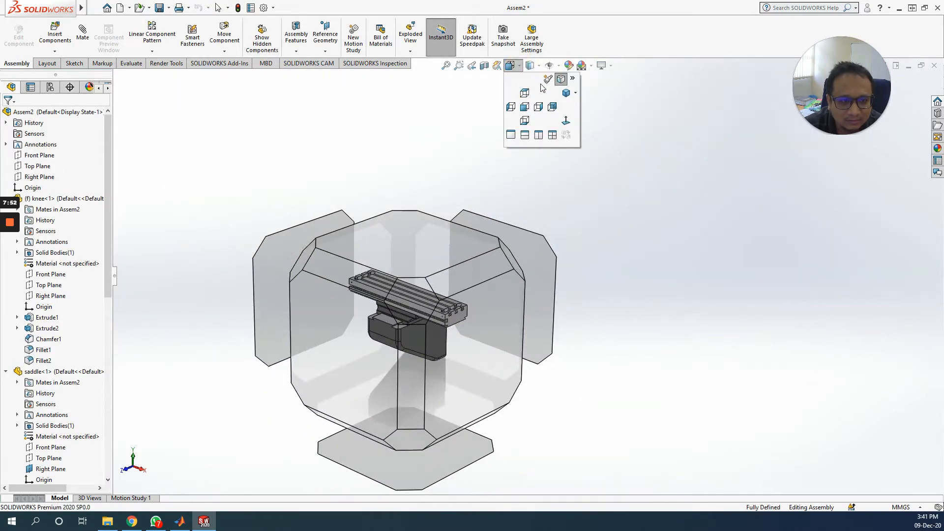
click(565, 95)
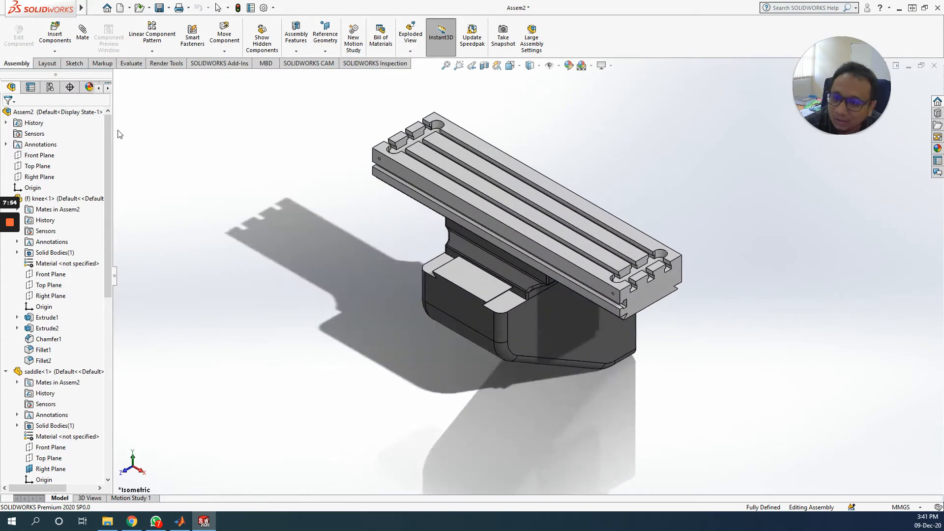
drag(108, 252, 113, 458)
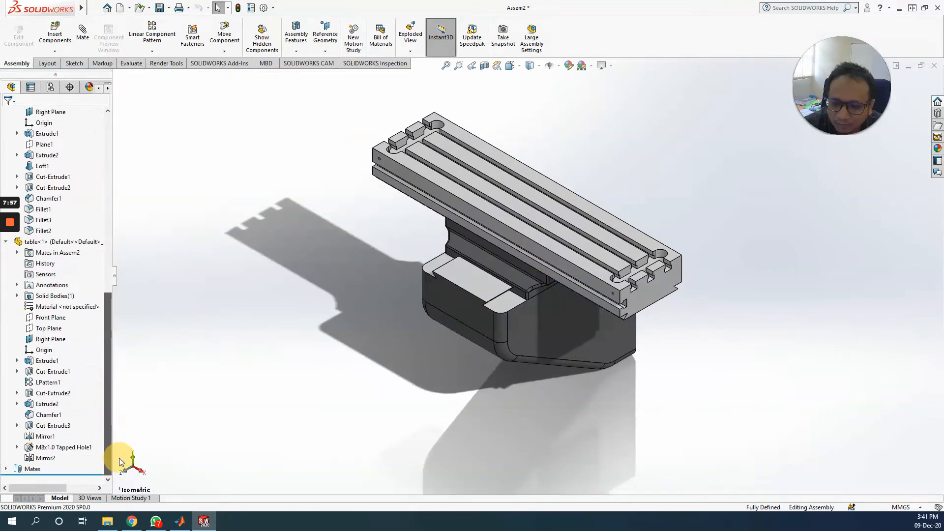
click(5, 469)
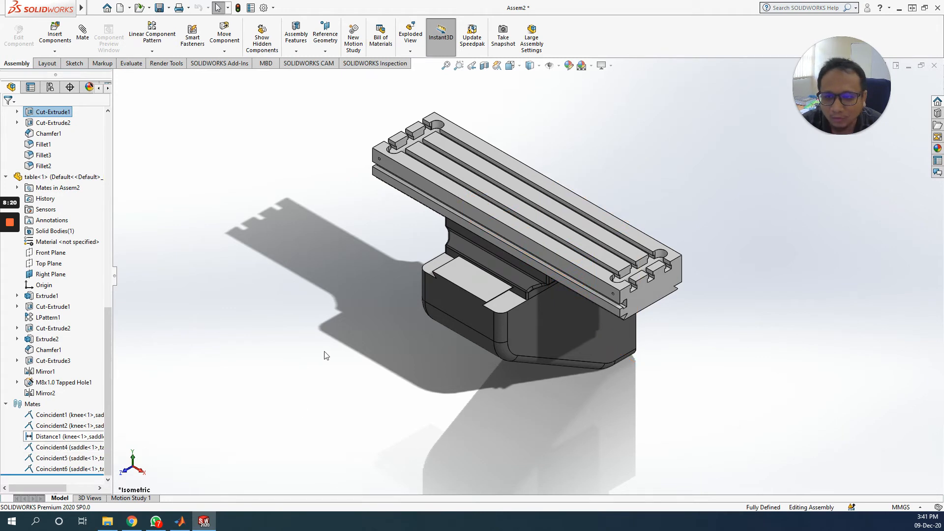
Save the assembly as Assem123 in the Assembly parts folder
click(93, 8)
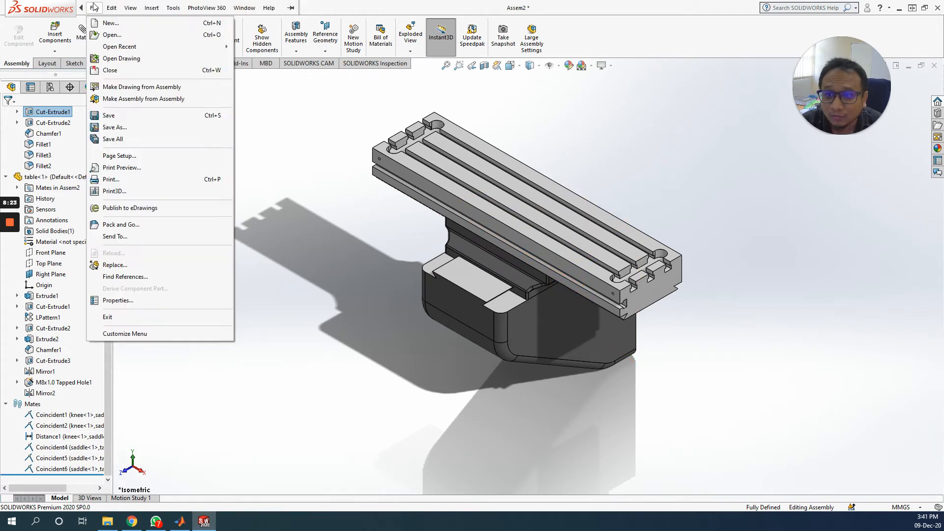
click(111, 116)
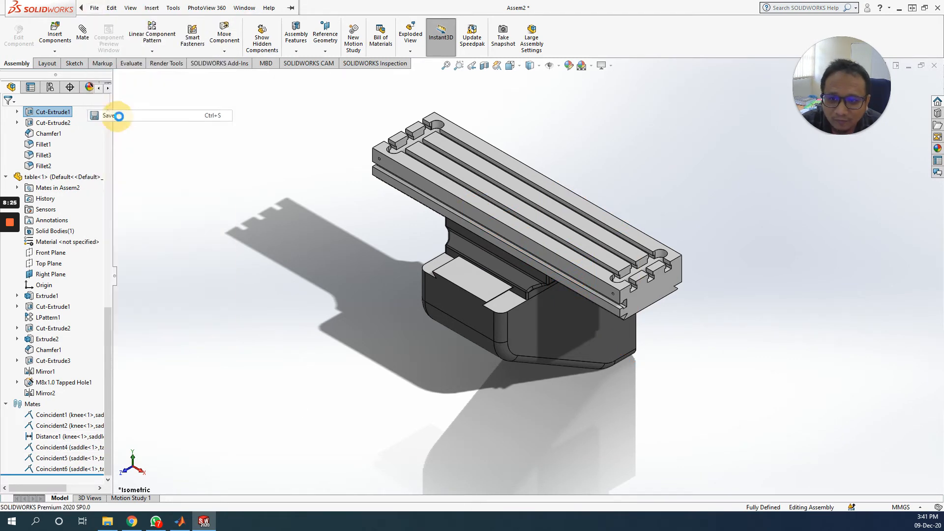
click(411, 302)
key(BackSpace)
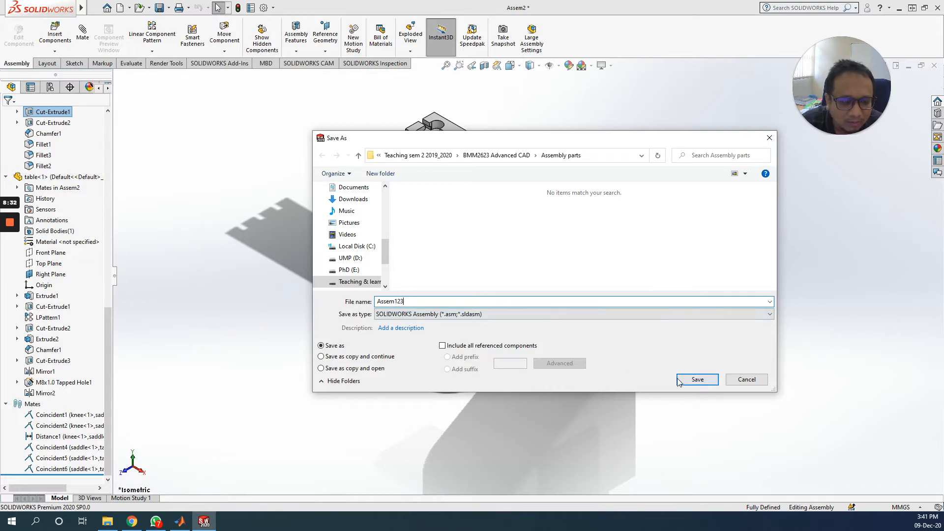
click(708, 381)
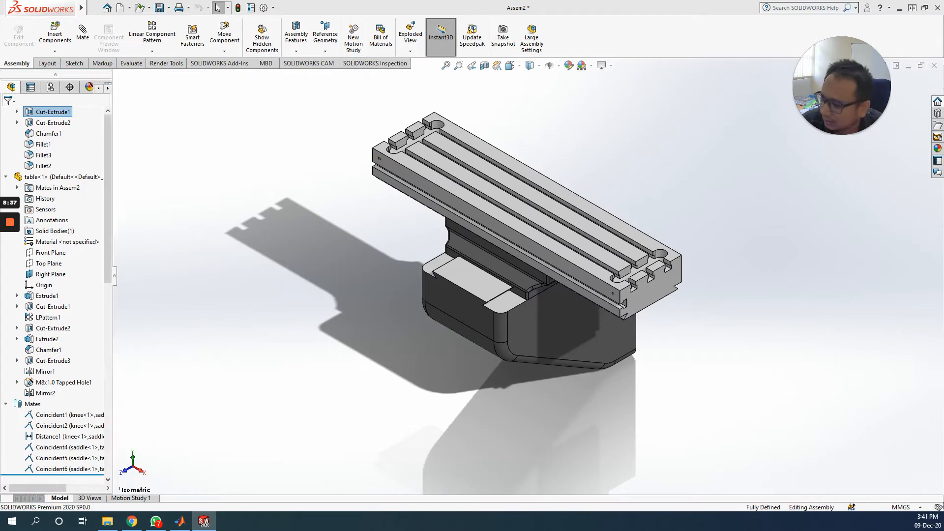
Preview the saved Assem123 file in File Explorer, return to SOLIDWORKS and inspect the first coincident mate
click(119, 523)
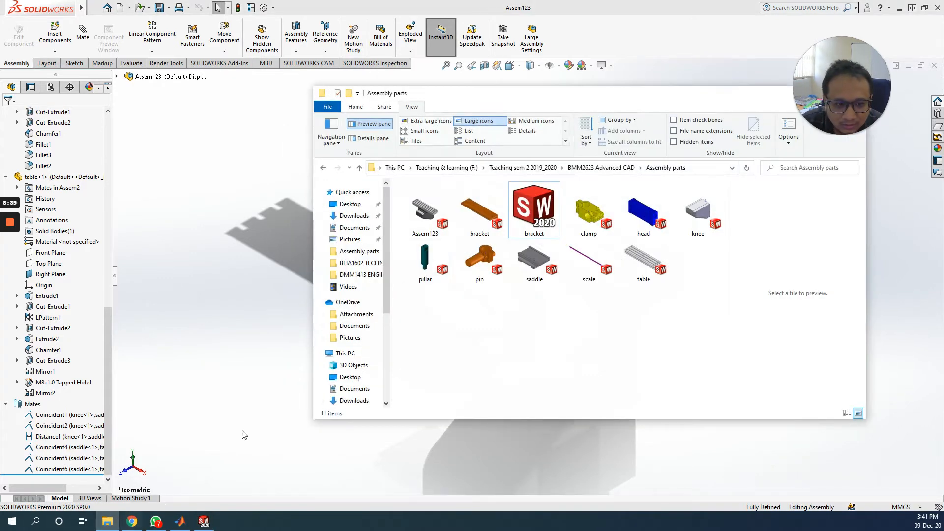
click(427, 227)
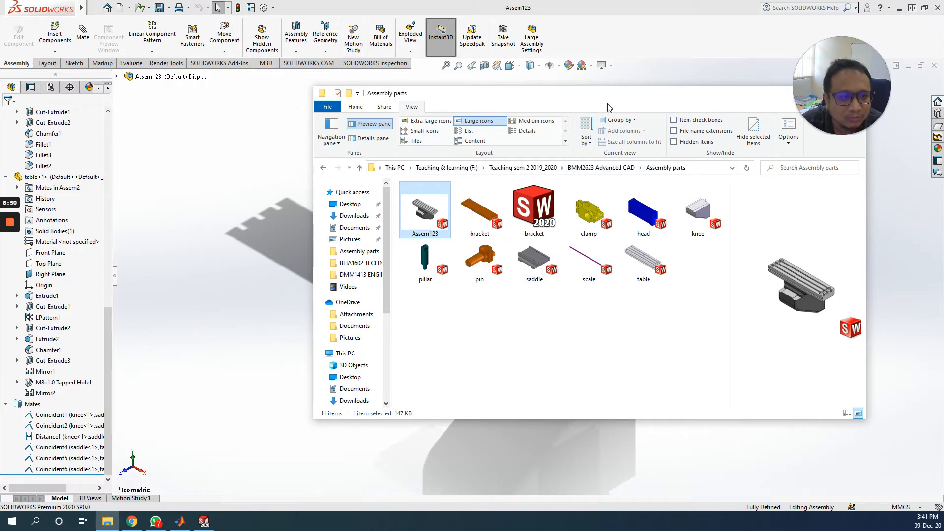
drag(610, 94, 470, 143)
click(670, 150)
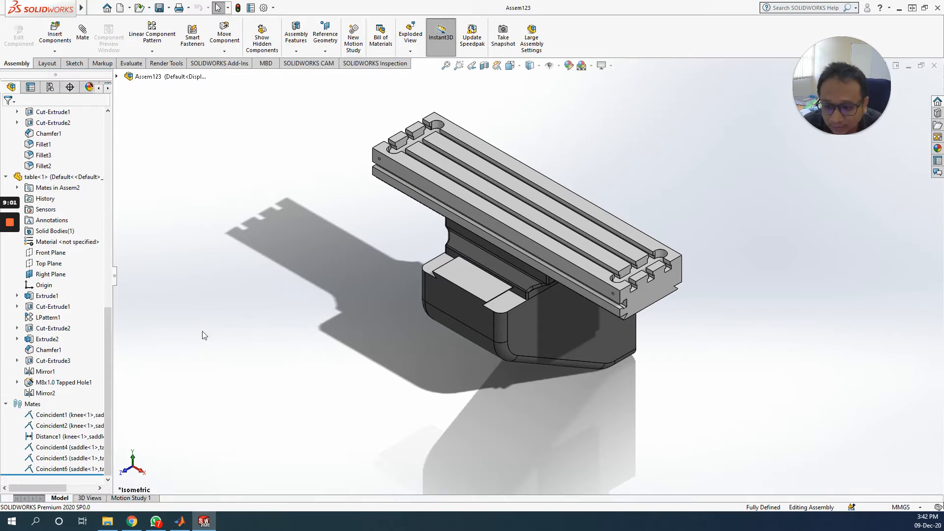
click(49, 418)
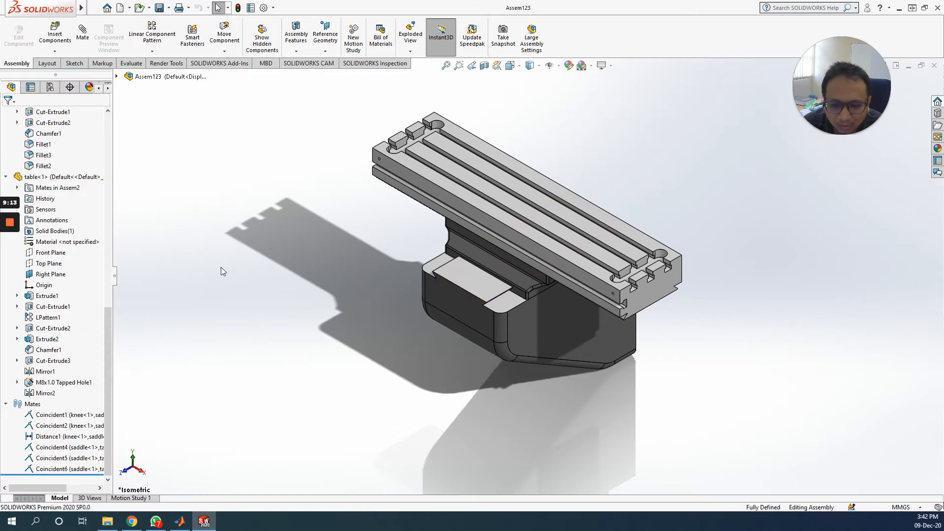
Load the bracket, head and scale parts together from the Assembly parts folder for insertion, browsing the files as large icons
click(54, 35)
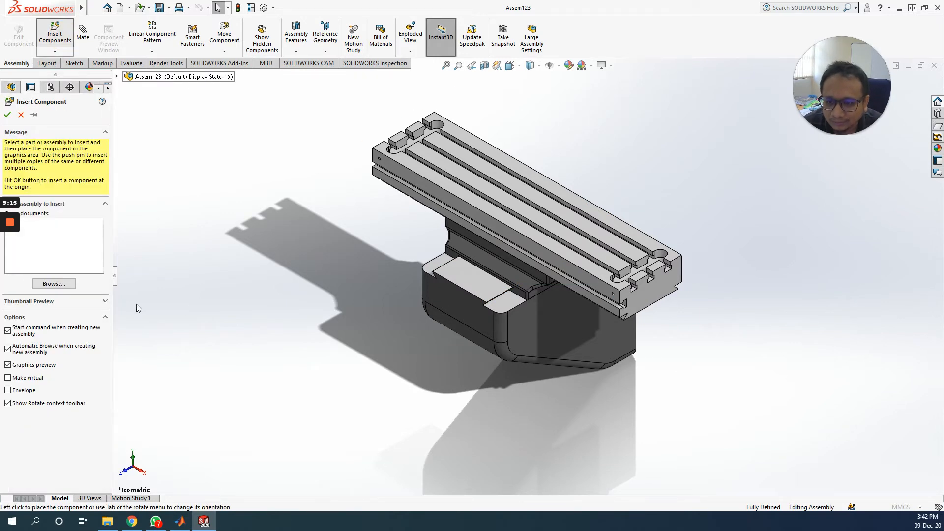
click(69, 285)
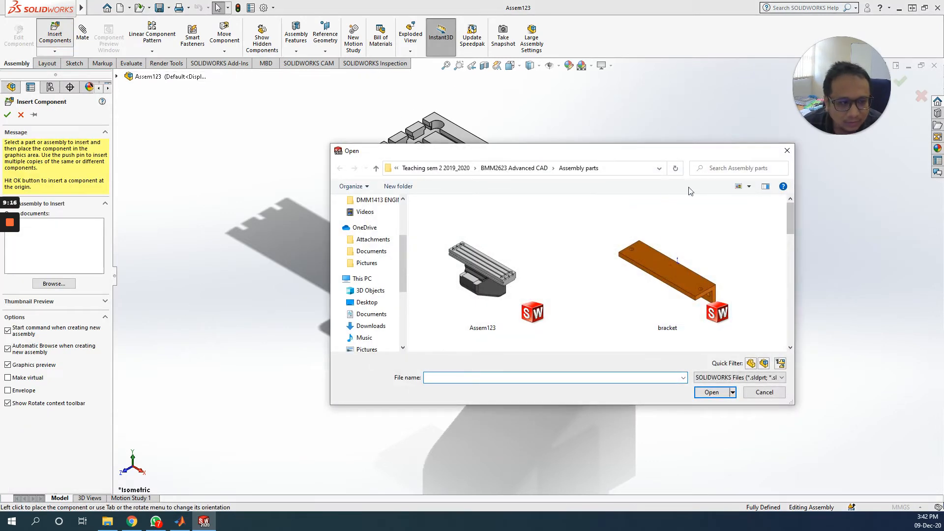
click(749, 187)
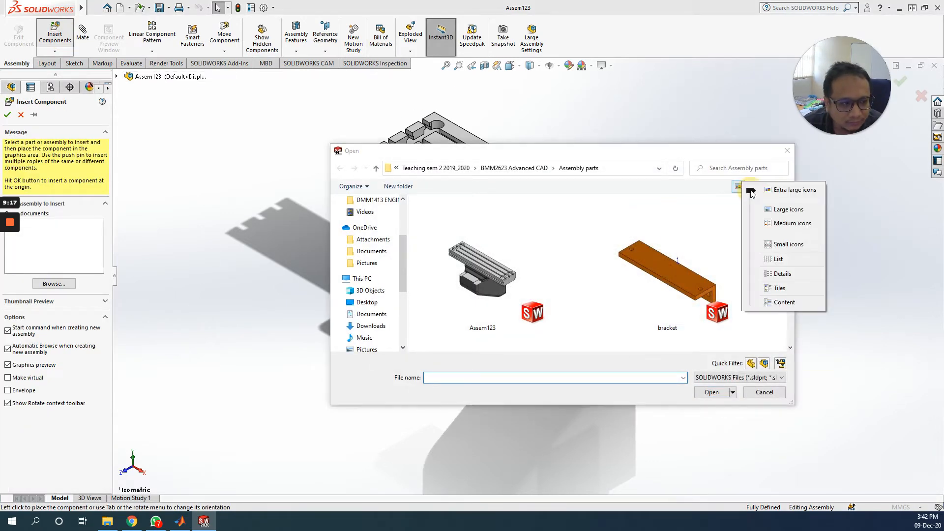
click(771, 208)
click(639, 305)
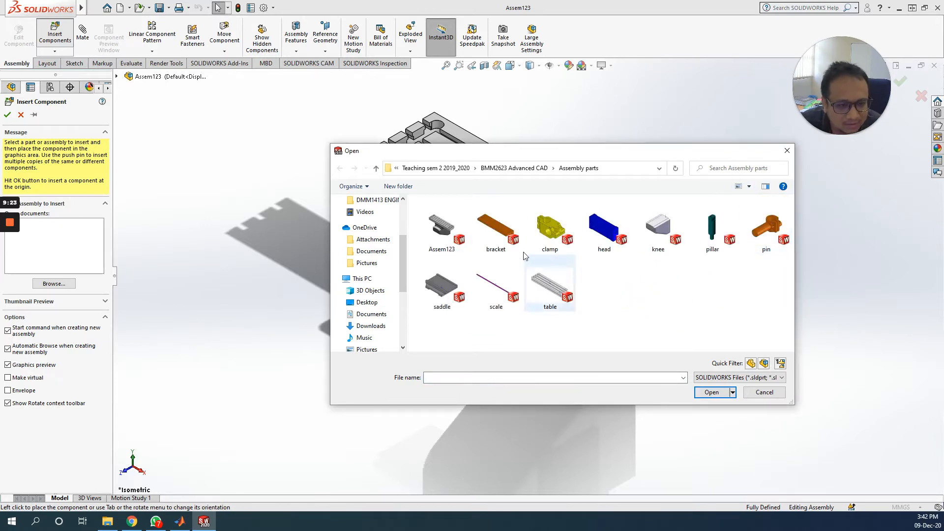
click(499, 238)
ctrl+click(587, 242)
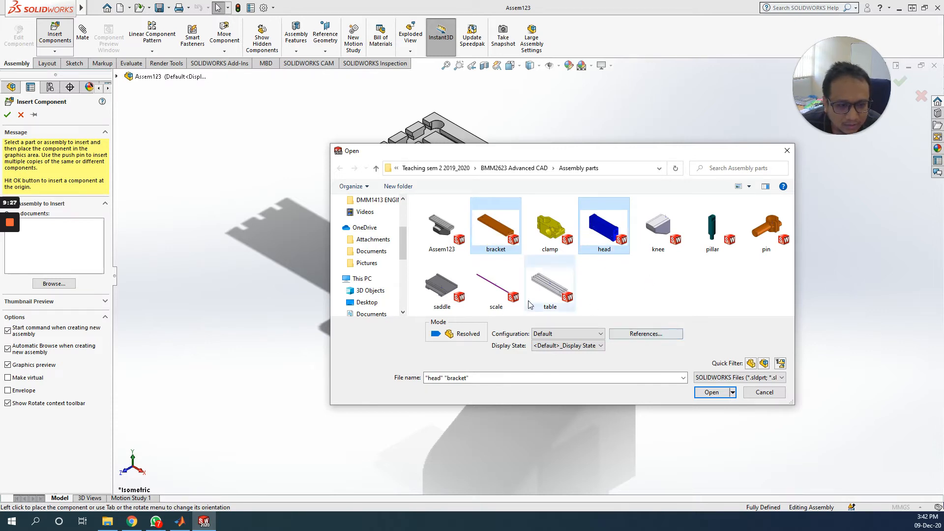
ctrl+click(497, 288)
click(712, 392)
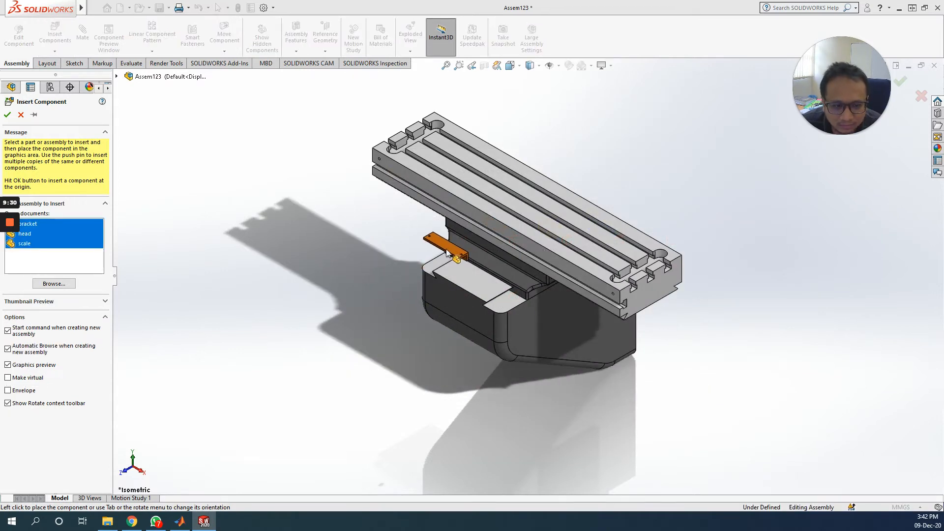
Place the bracket, head and scale in the open space beside the knee and saddle
click(416, 258)
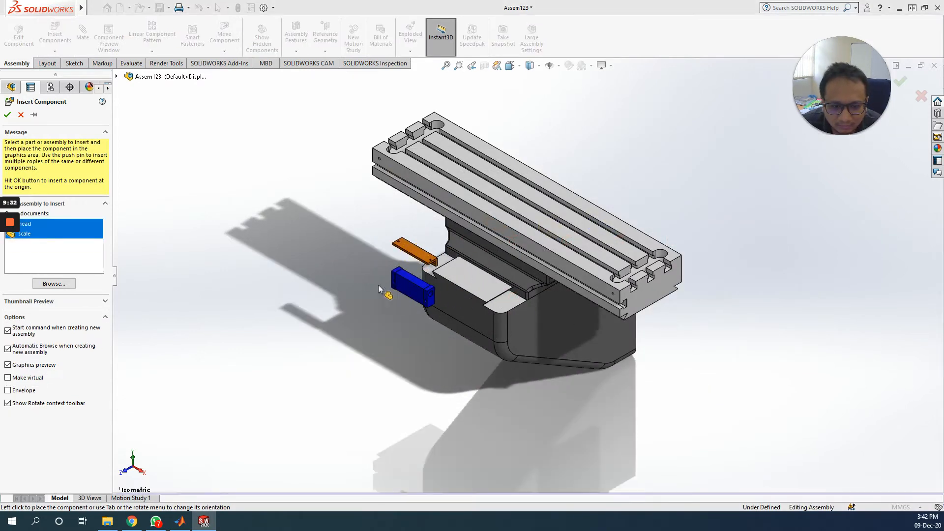
click(404, 220)
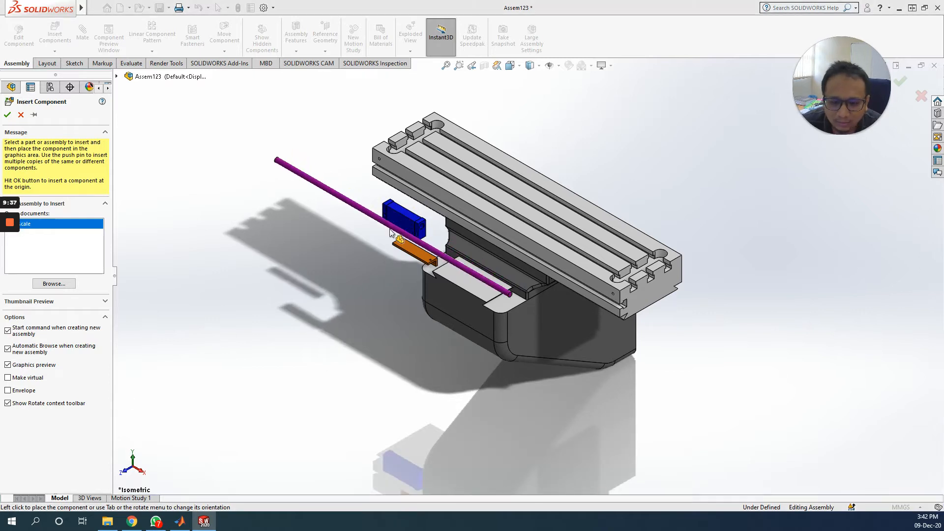
click(385, 278)
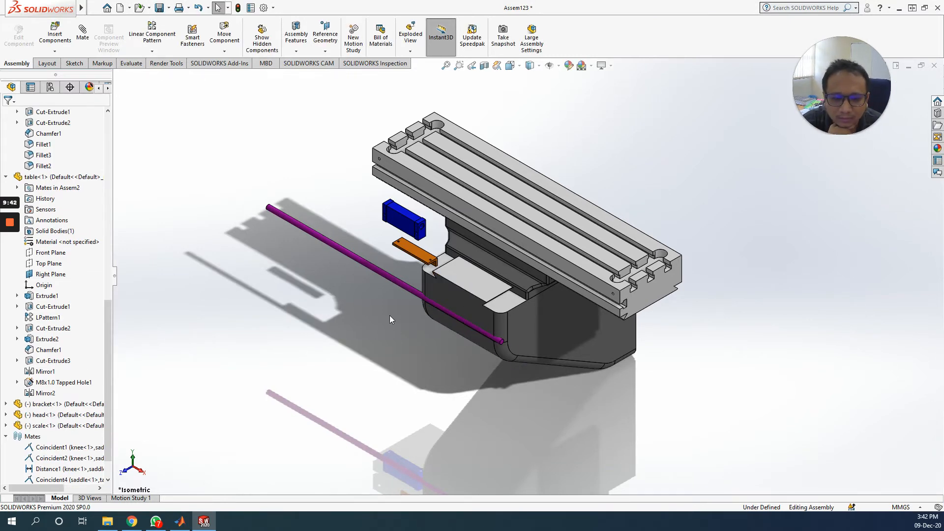
Start the Mate command and hide the table component to expose the saddle
mouse_move(13, 226)
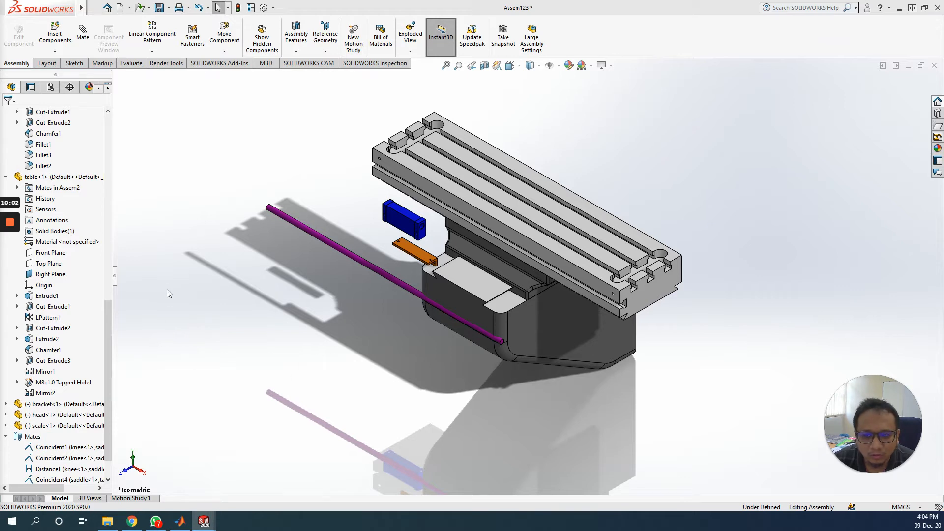
click(82, 31)
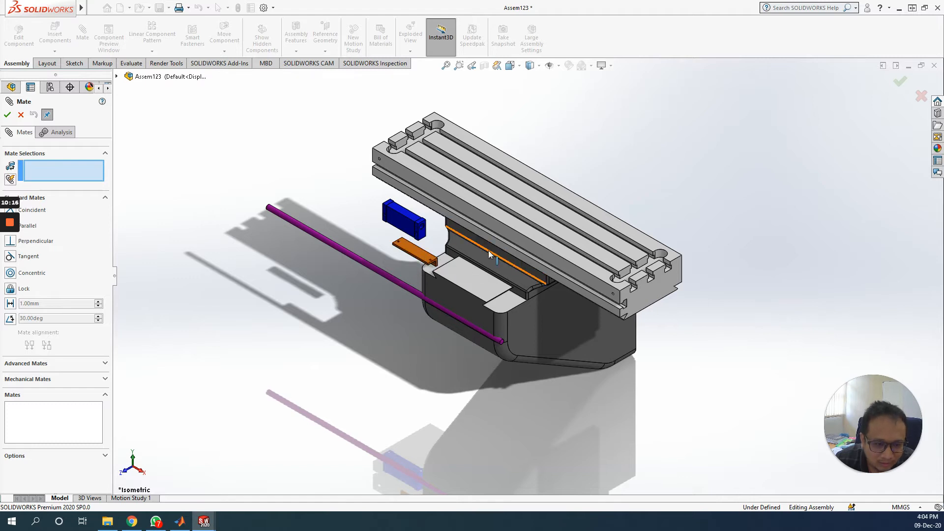
right_click(551, 220)
right_click(531, 229)
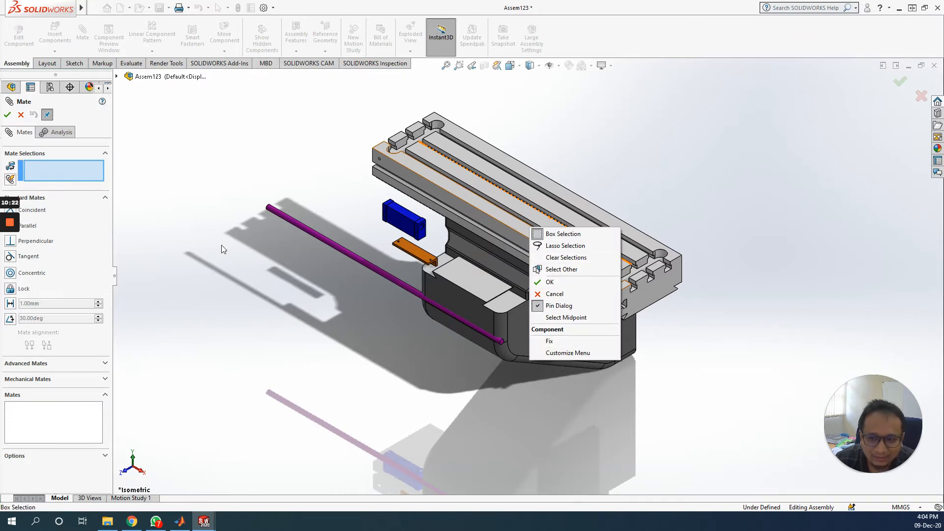
click(117, 74)
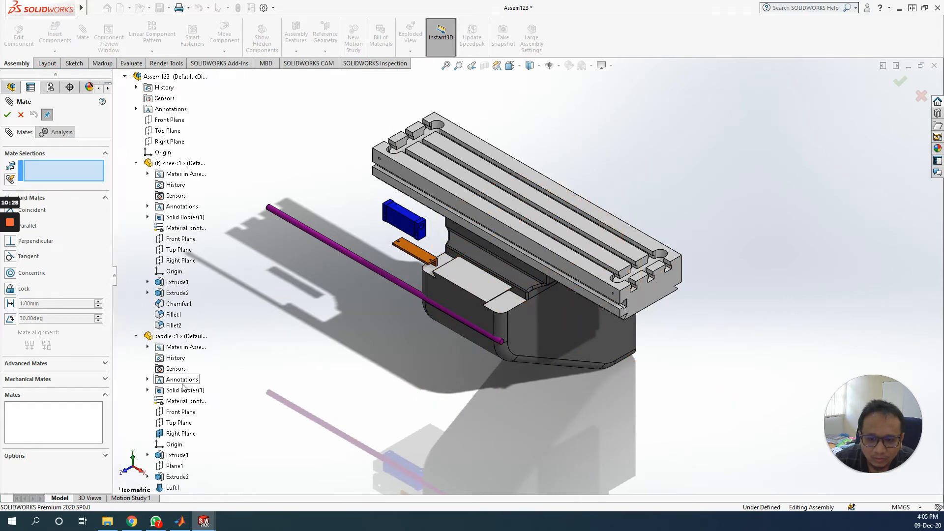
scroll(195, 413, down, 3)
scroll(196, 416, down, 2)
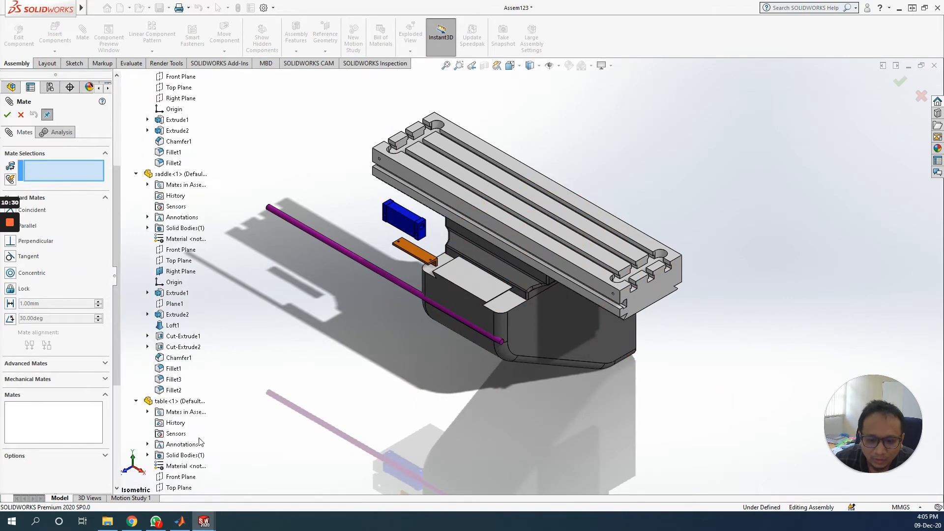
right_click(179, 402)
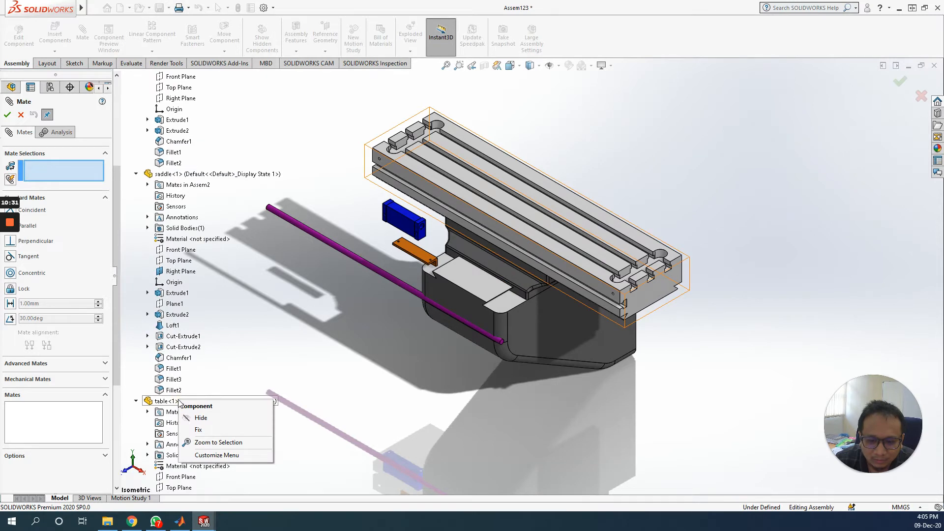
click(200, 417)
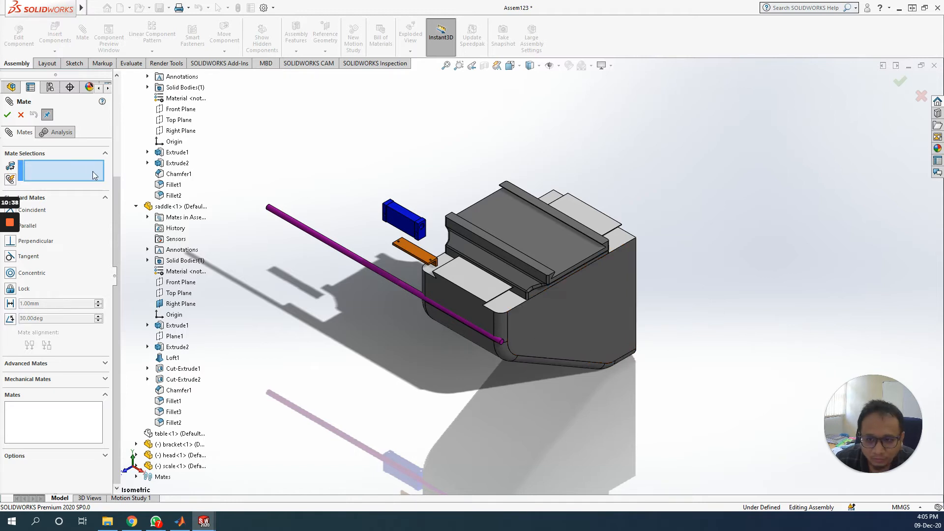
Add a coincident mate between the bracket's back face and the outer side face of the saddle's rail
middle_drag(433, 269, 354, 269)
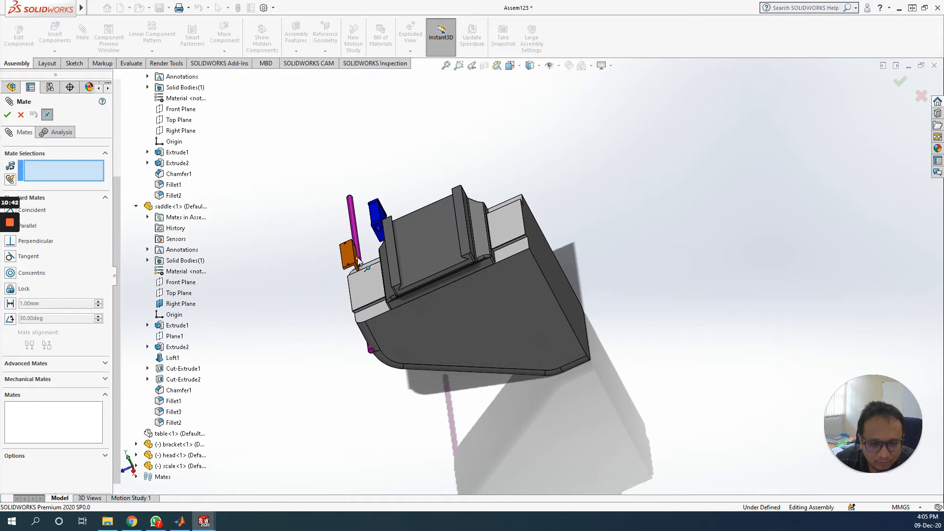
click(359, 268)
middle_drag(359, 276, 456, 255)
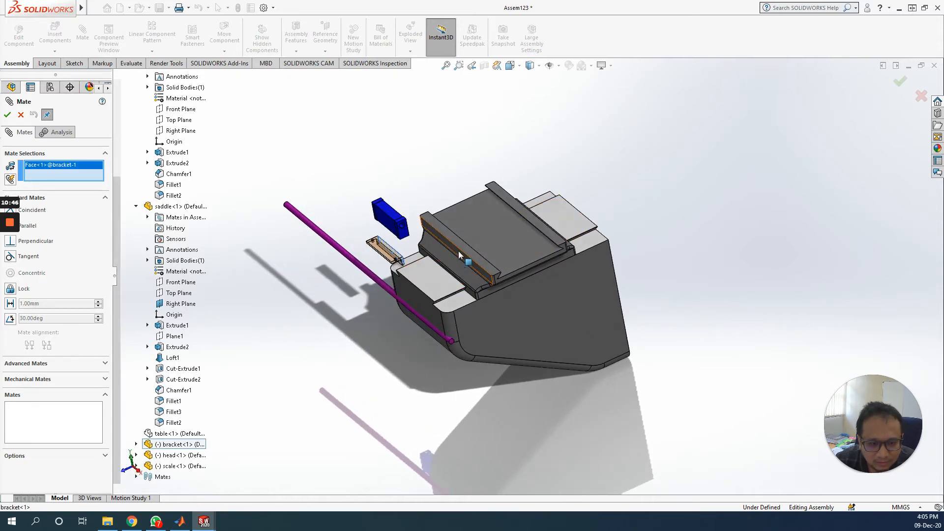
click(458, 251)
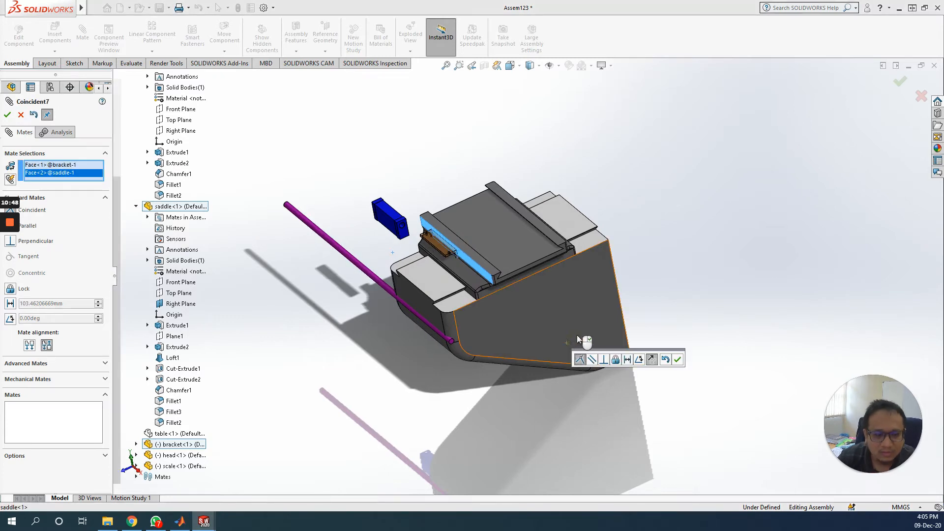
middle_drag(583, 335, 599, 287)
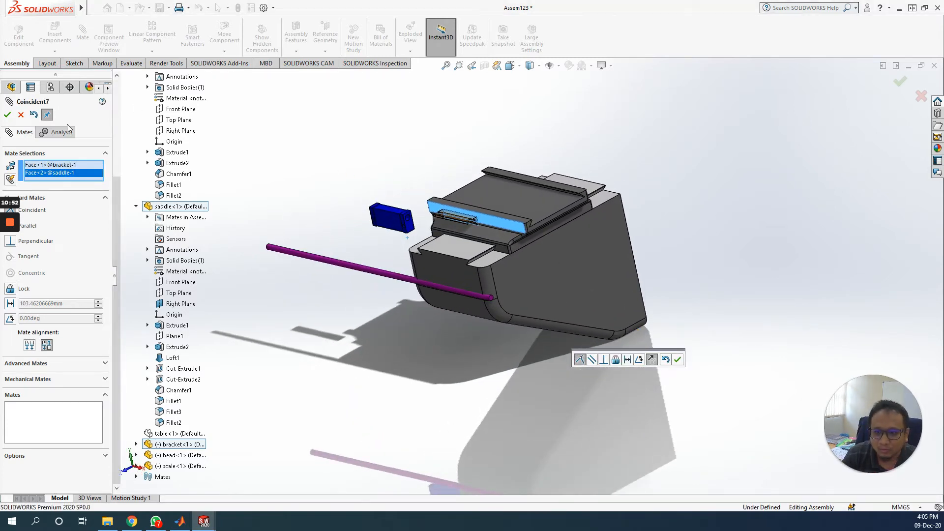
click(10, 118)
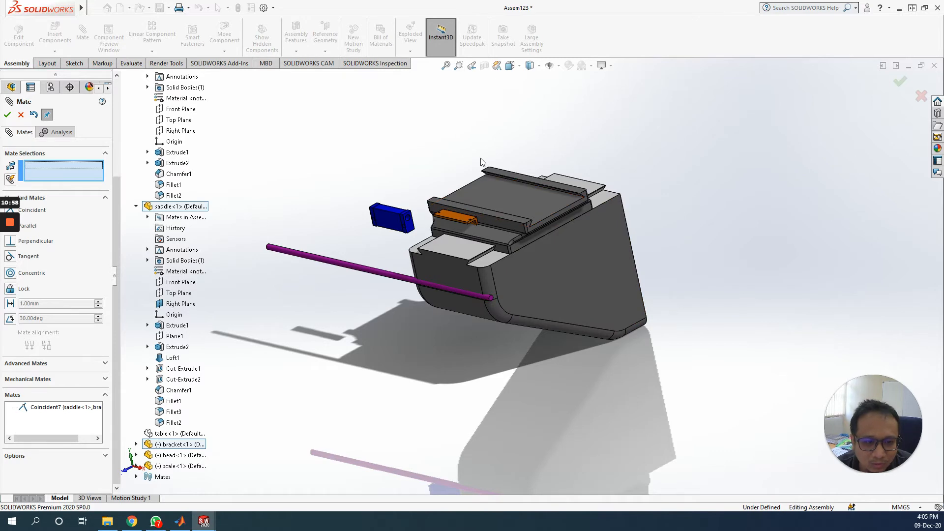
Add a 3 mm distance mate, with the dimension flipped, between the saddle rail's top face and the bracket's top face
scroll(480, 162, down, 4)
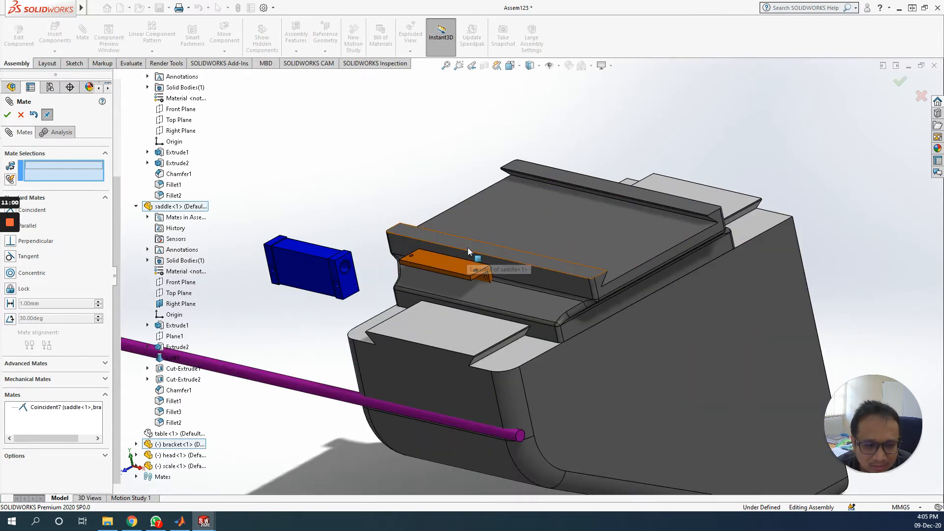
click(468, 248)
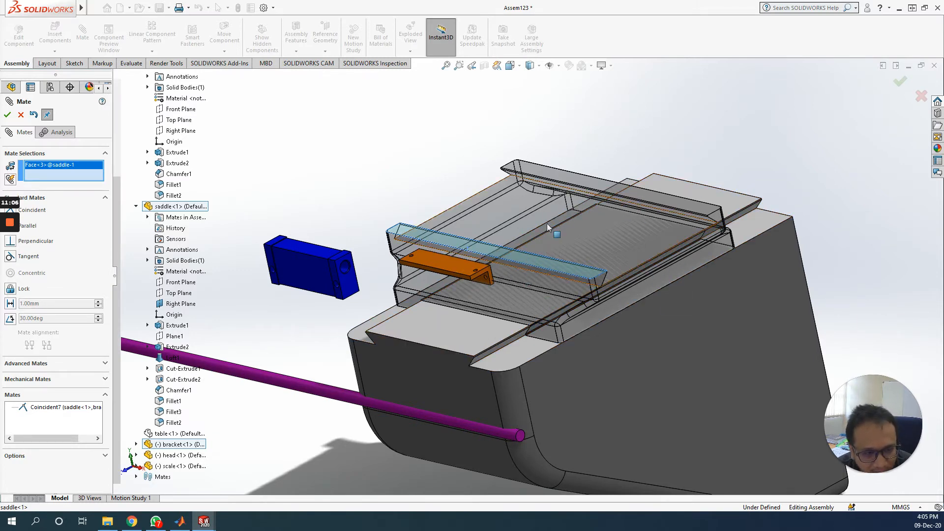
click(448, 267)
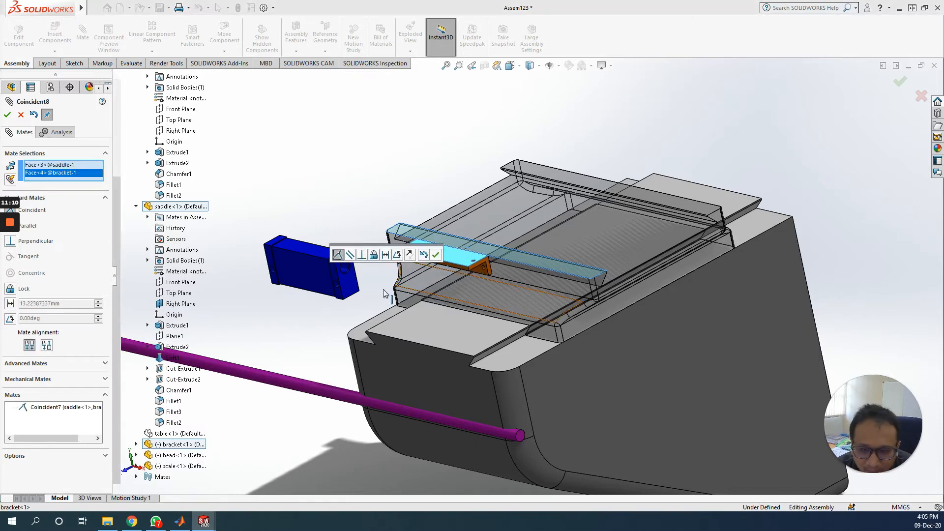
middle_drag(370, 336, 320, 312)
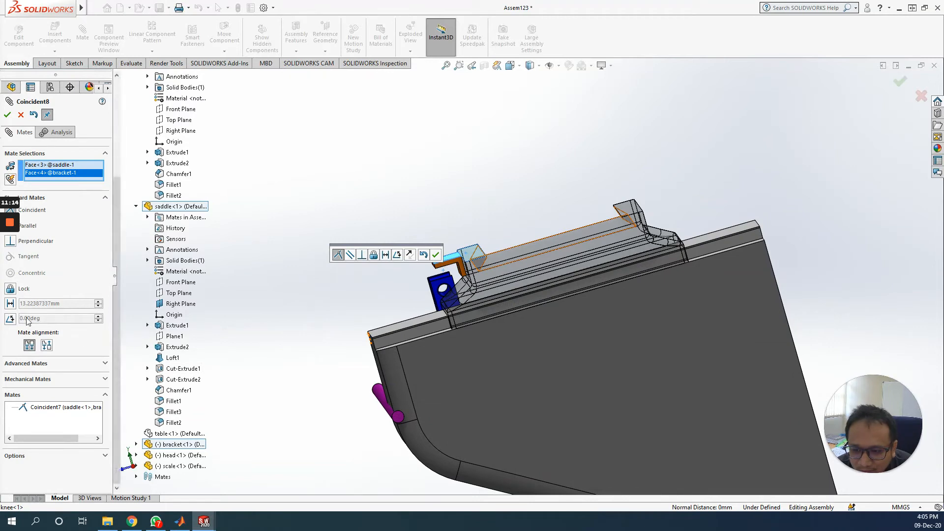
click(10, 305)
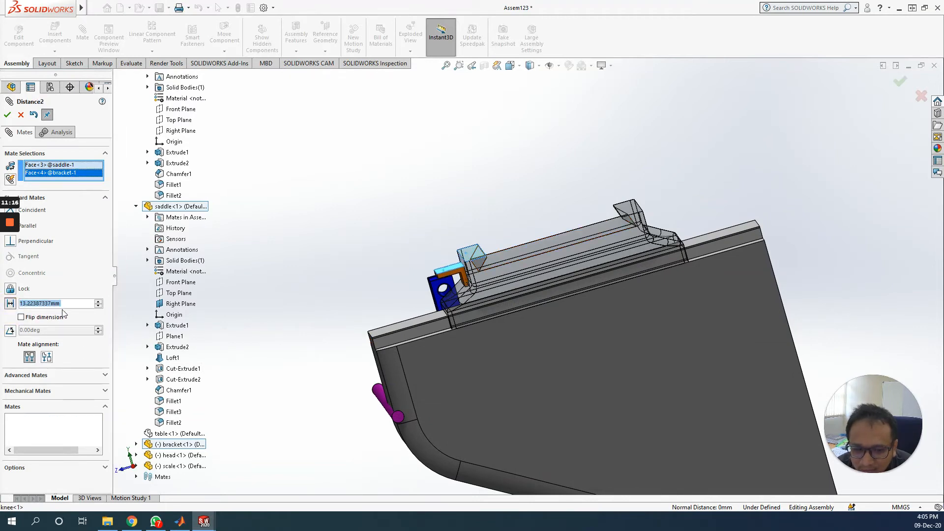
text(3)
key(Return)
mouse_move(394, 279)
middle_down()
mouse_move(403, 272)
mouse_move(393, 276)
middle_up()
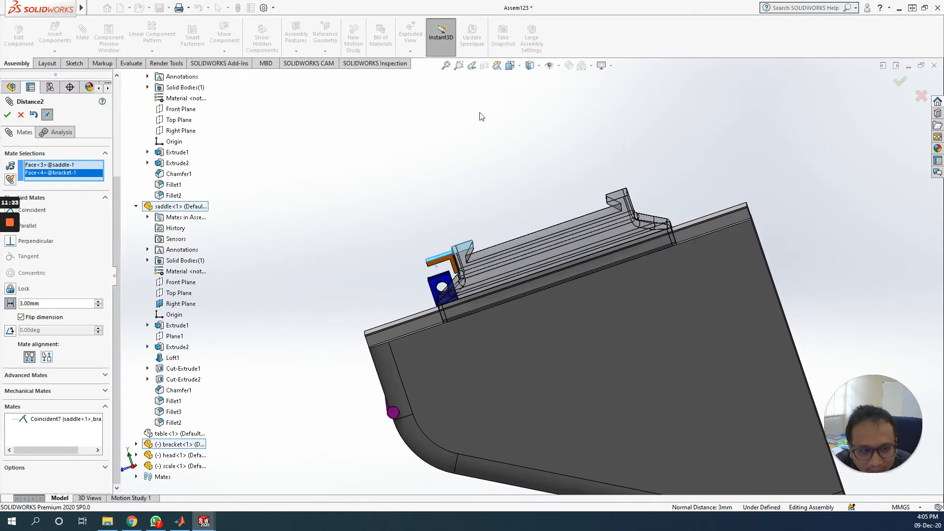
click(510, 66)
click(435, 265)
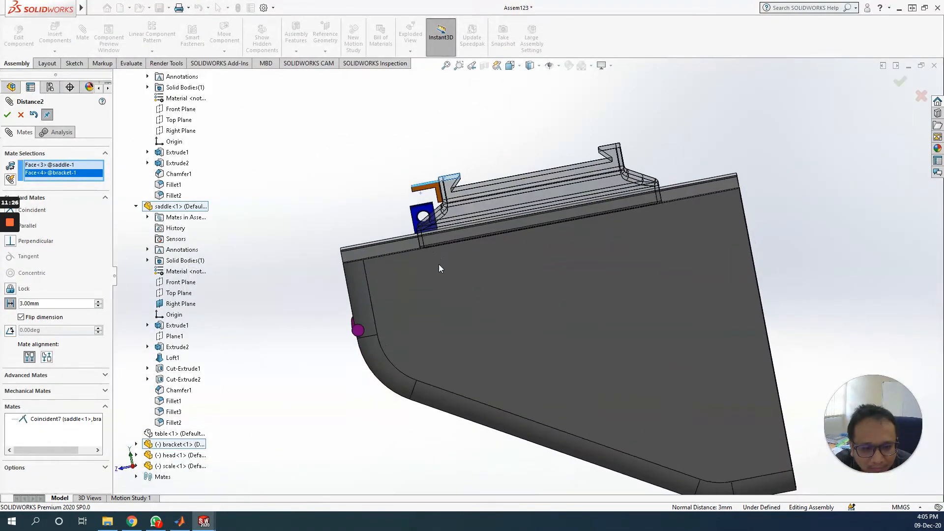
scroll(437, 97, down, 5)
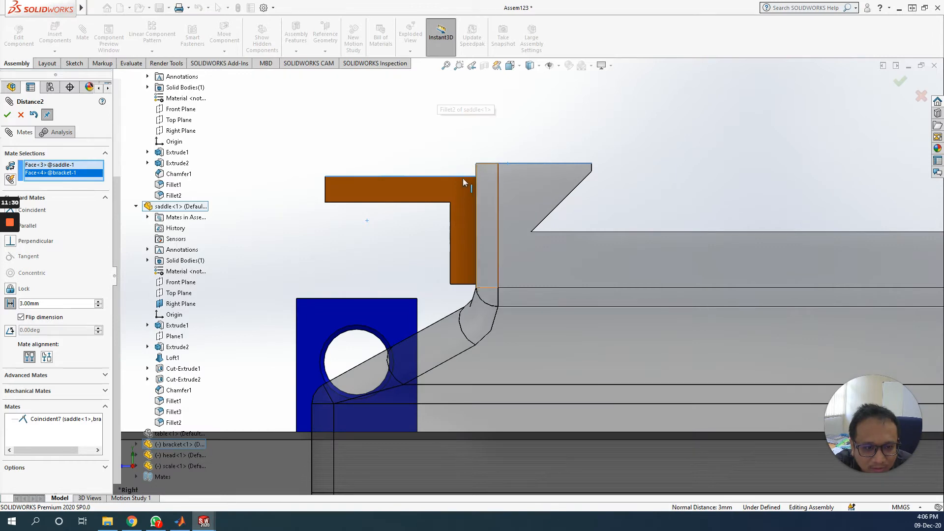
click(7, 116)
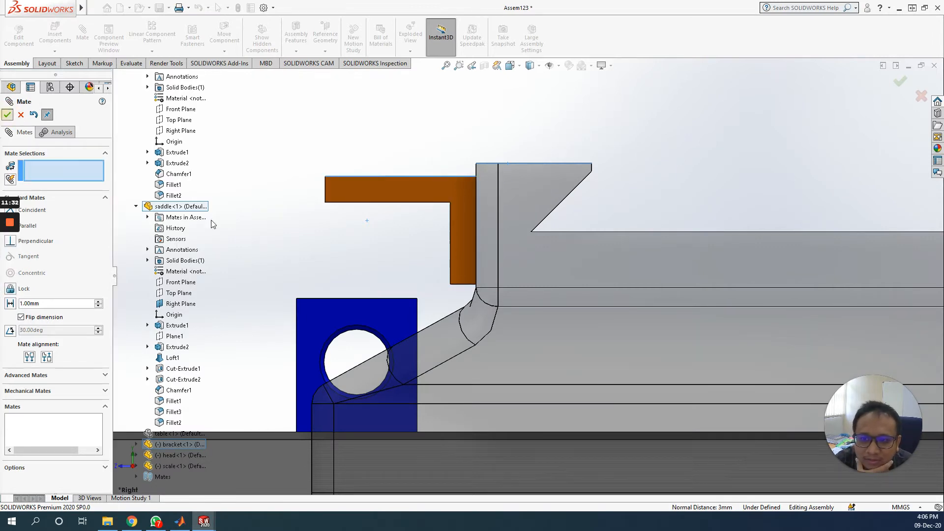
Centre the bracket on the saddle with a coincident mate between the Right Planes of both parts
middle_drag(349, 266, 433, 302)
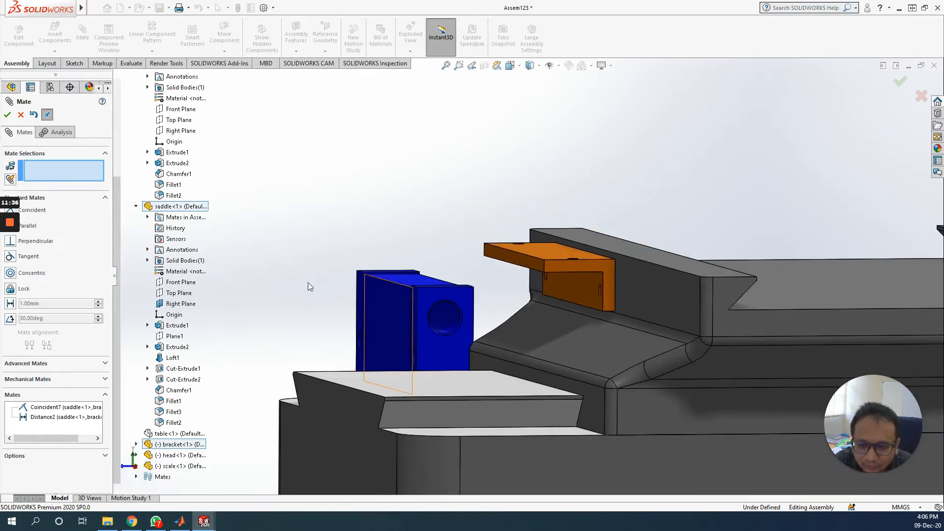
scroll(308, 282, up, 3)
middle_drag(348, 291, 402, 330)
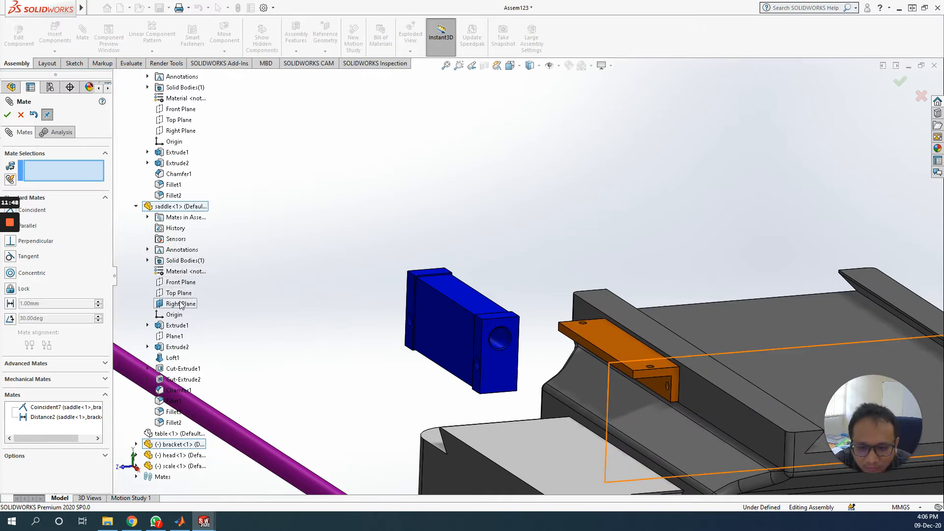
click(181, 304)
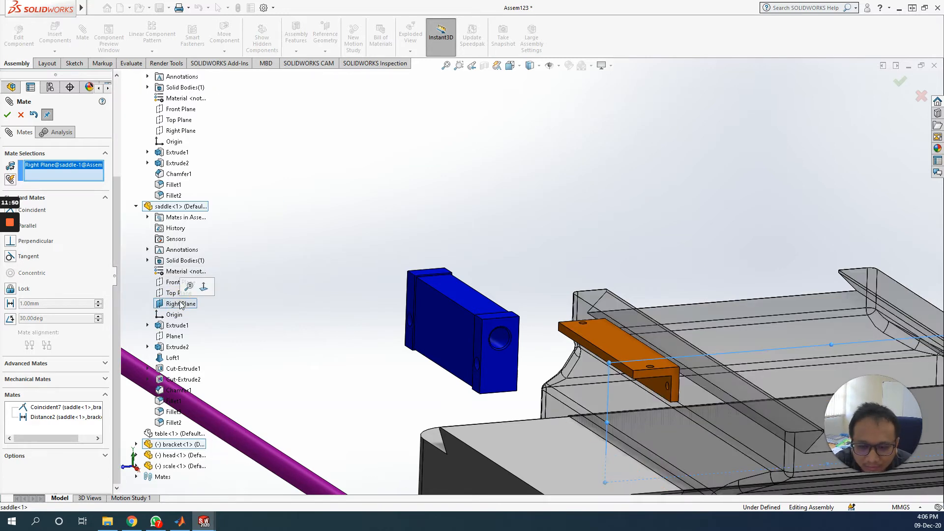
click(137, 445)
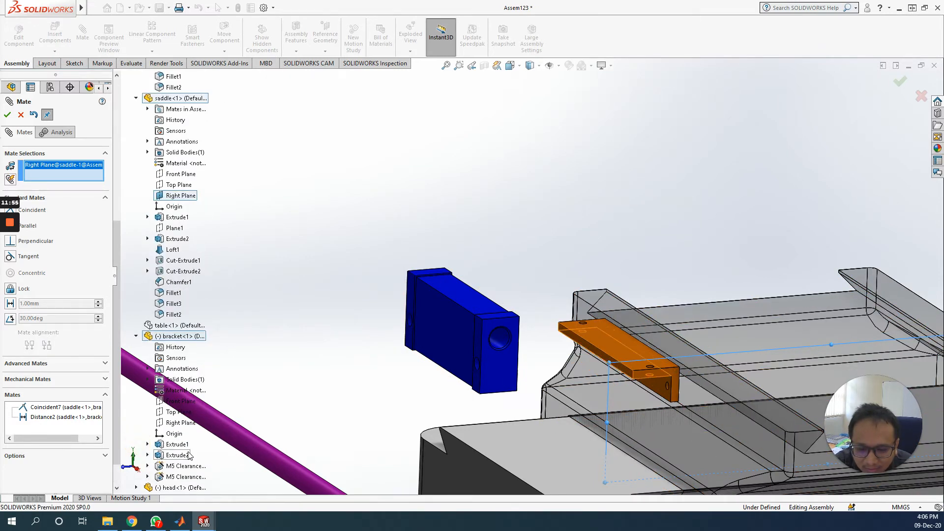
click(181, 423)
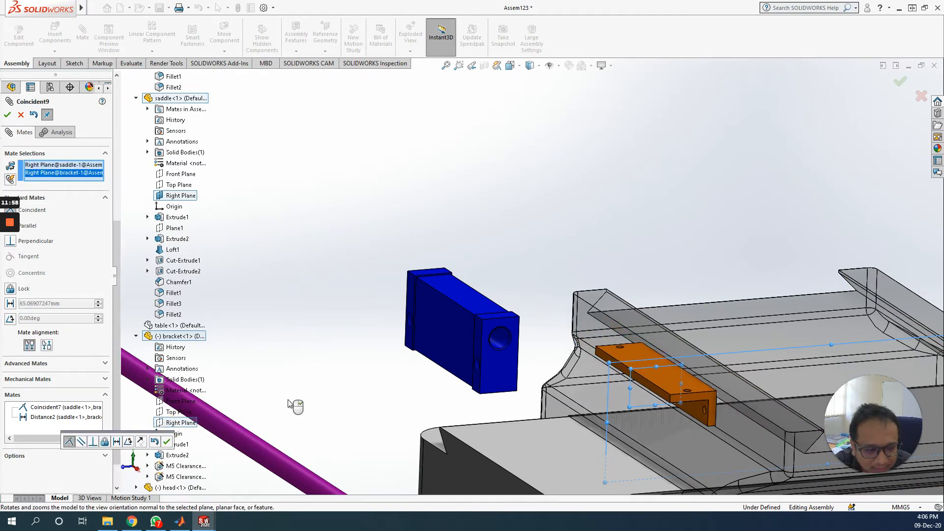
middle_drag(332, 385, 398, 403)
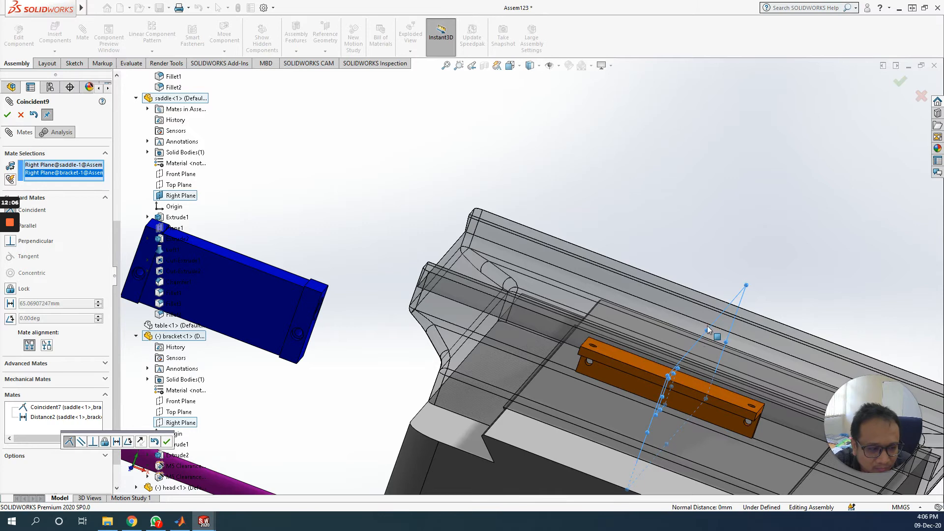
click(8, 117)
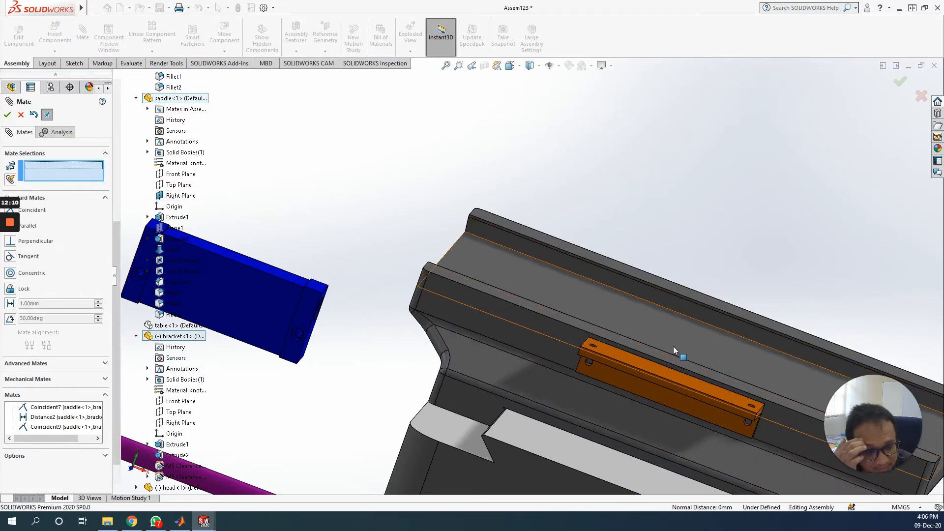
Add a concentric mate between a vertical hole in the bracket's top flange and the matching hole in the head's underside
middle_drag(648, 367, 396, 341)
scroll(560, 354, down, 5)
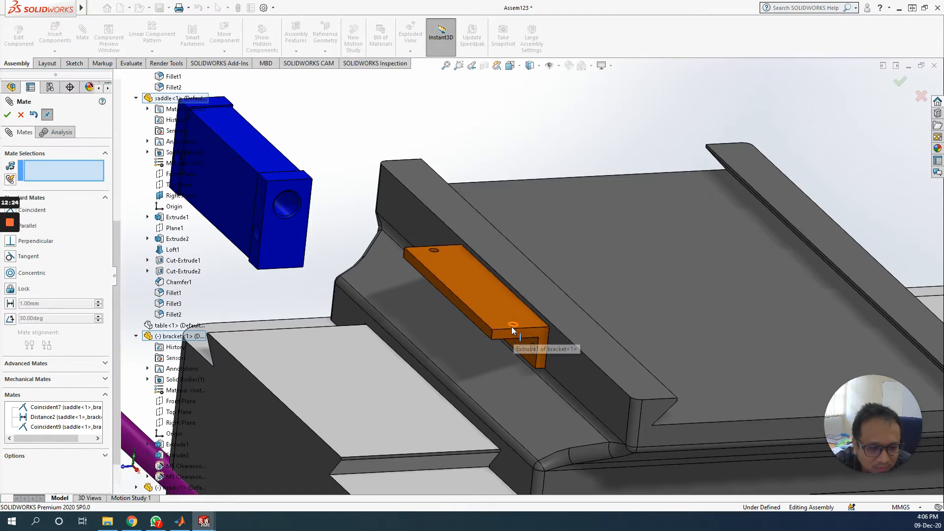
right_click(497, 311)
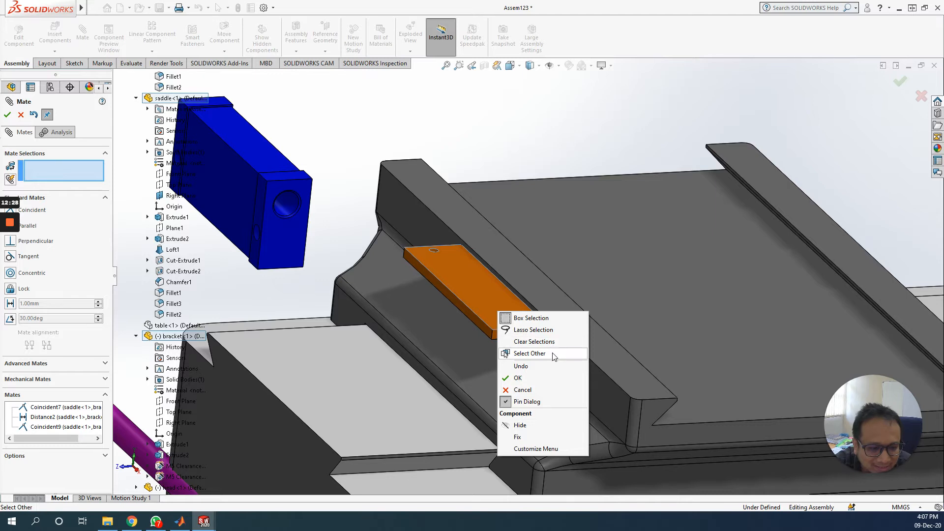
click(530, 354)
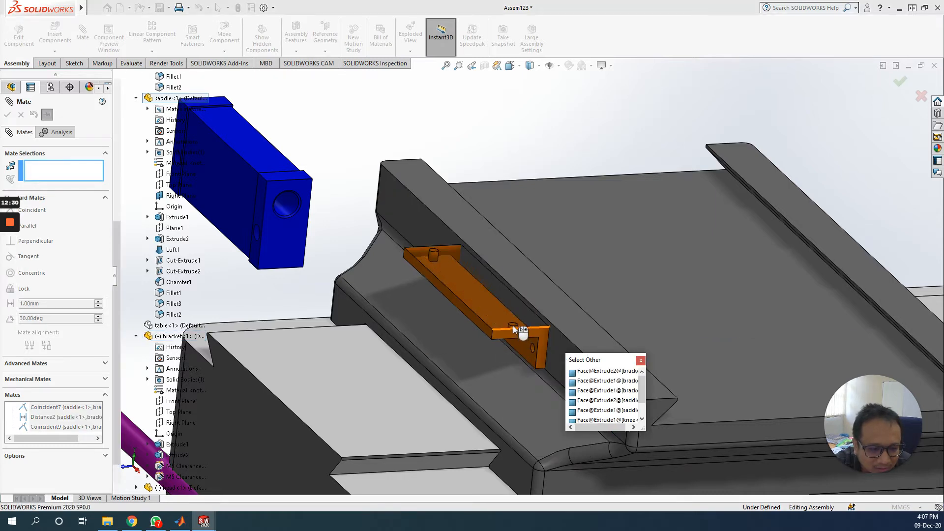
scroll(513, 325, down, 5)
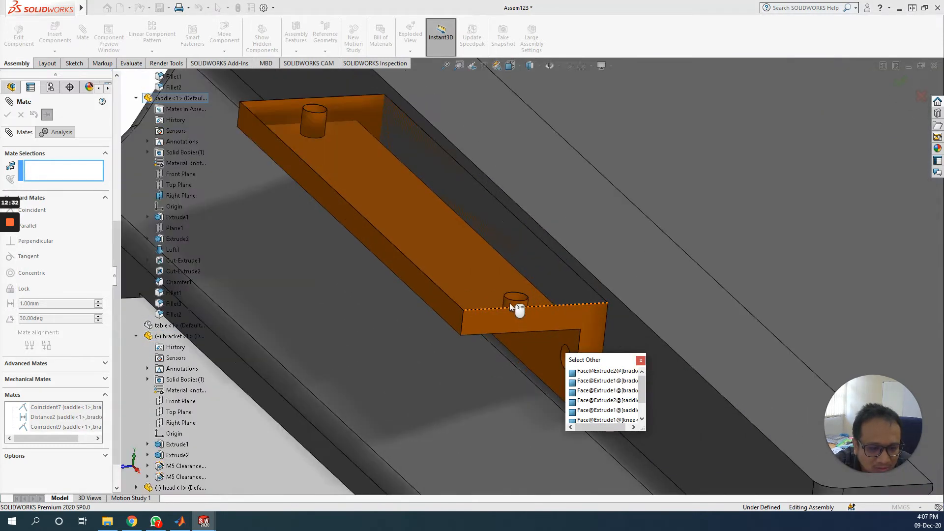
click(511, 294)
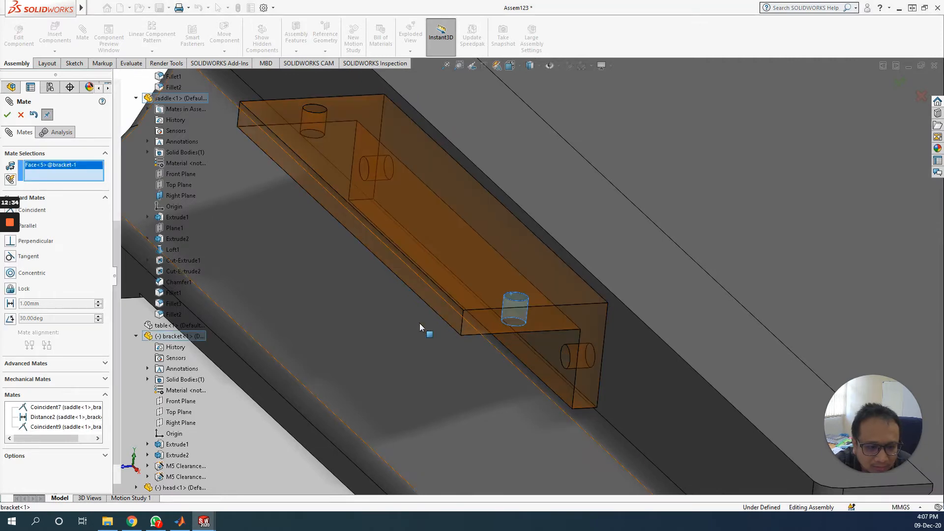
middle_drag(449, 330, 303, 325)
scroll(302, 325, up, 5)
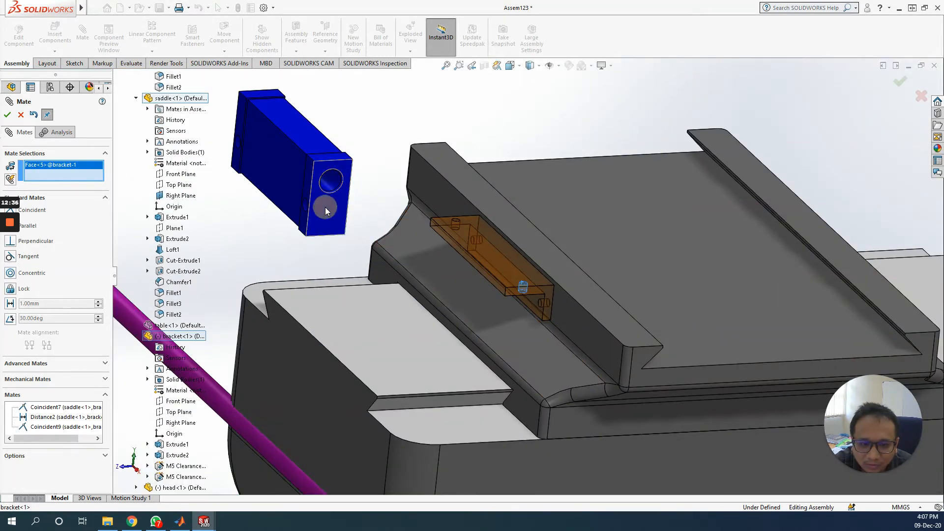
right_click(326, 209)
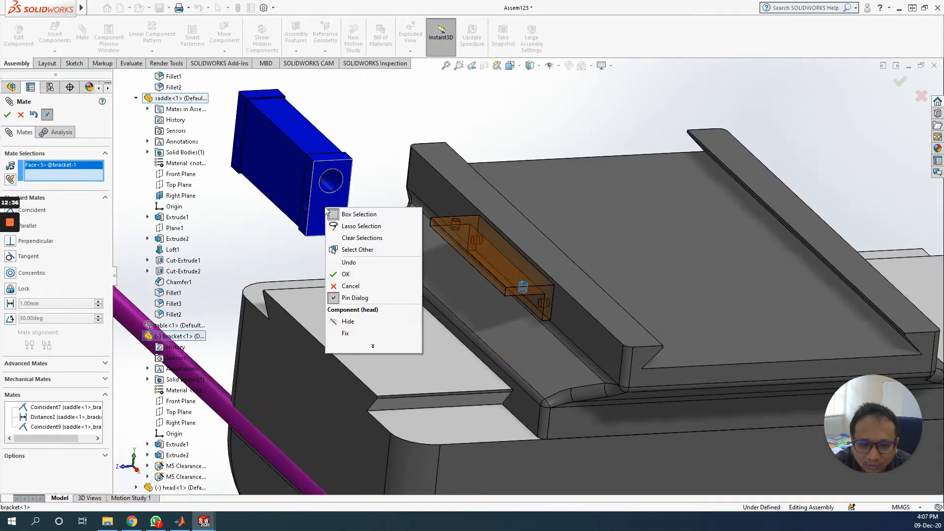
click(387, 250)
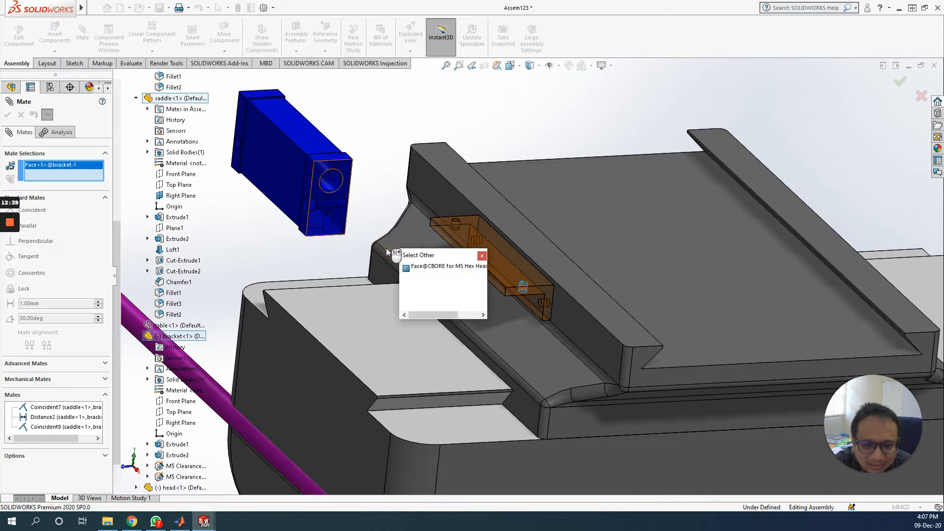
click(328, 224)
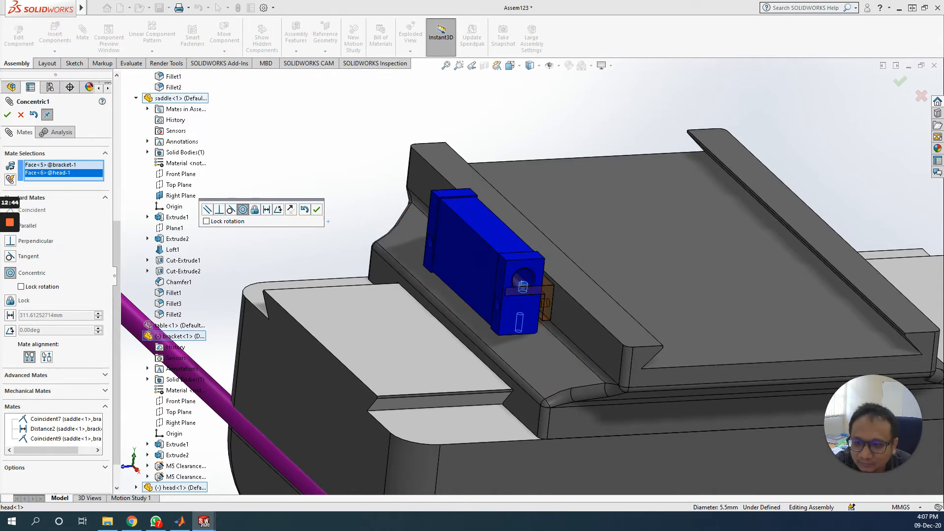
click(8, 115)
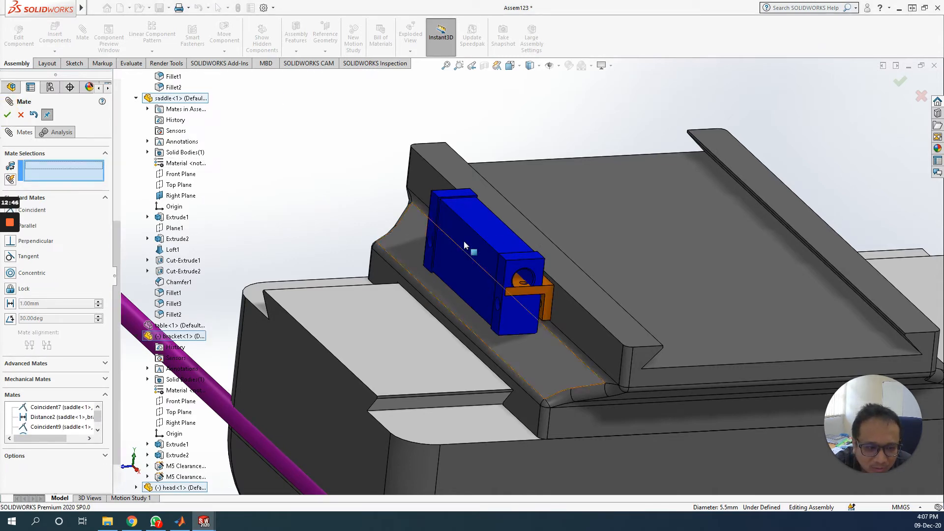
Lift the head clear of the bracket and add a coincident mate between the head's bottom face and the bracket's top face
drag(468, 211, 515, 182)
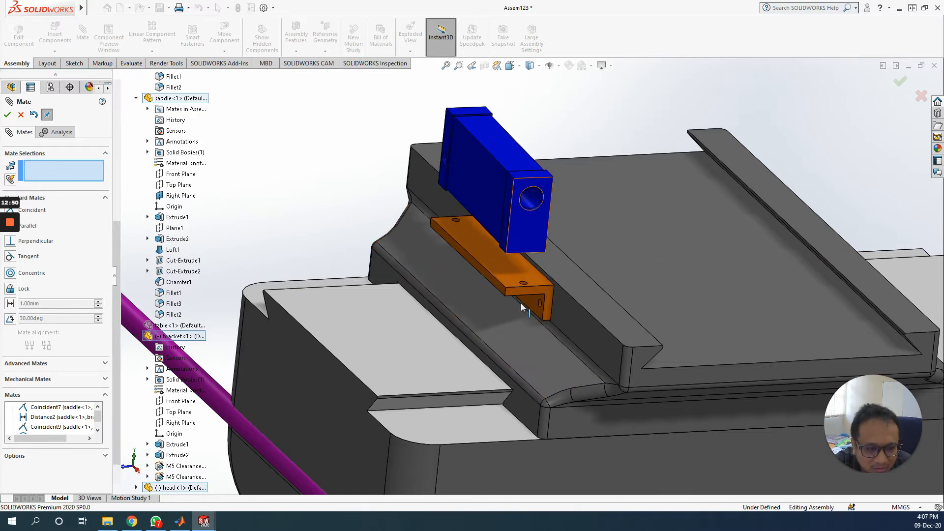
middle_drag(551, 326, 578, 238)
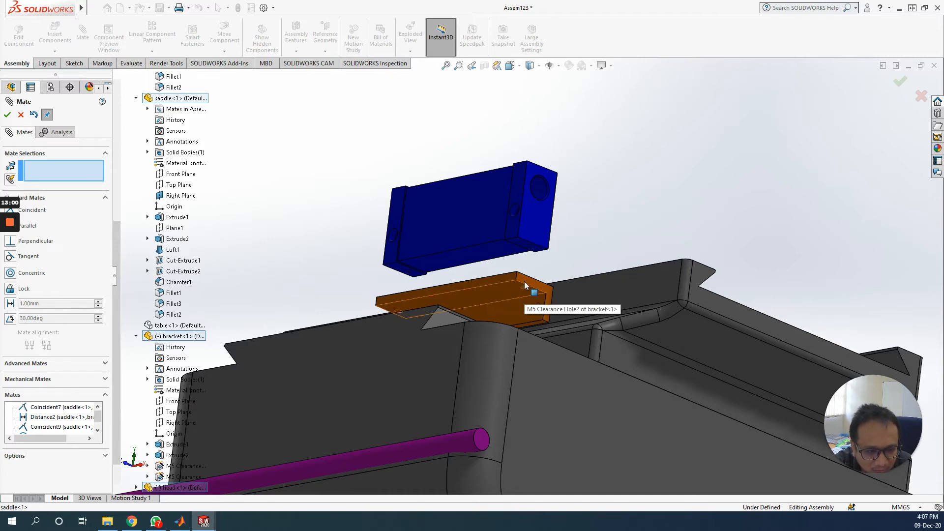
click(523, 247)
middle_drag(536, 295, 521, 275)
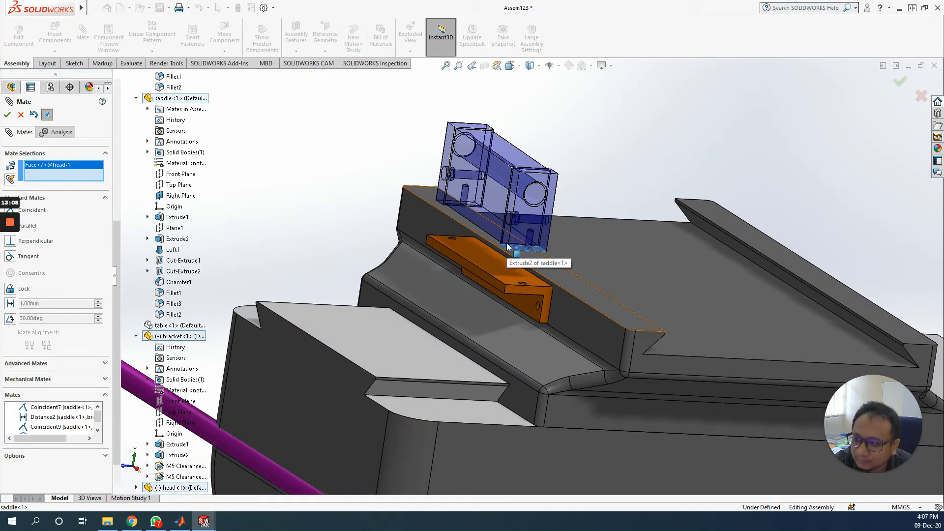
click(503, 277)
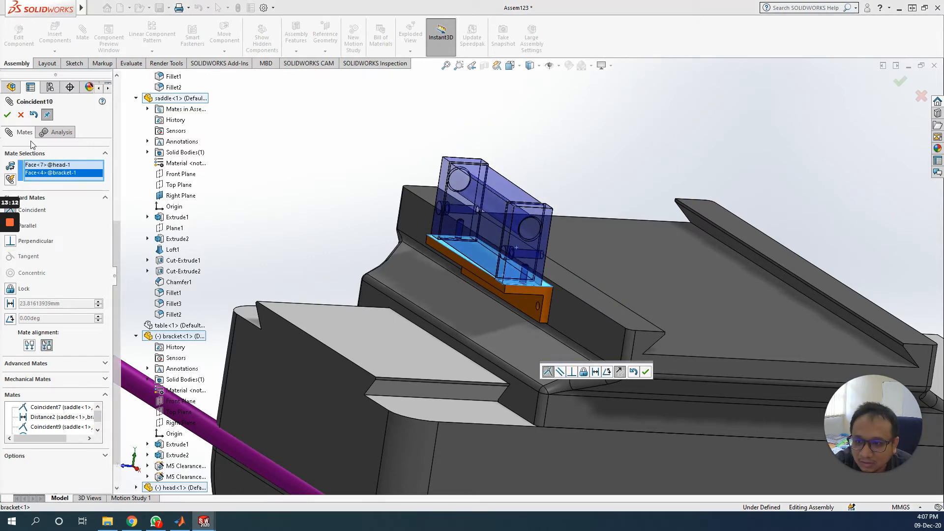
click(11, 117)
Swing the head on the bracket and add a parallel mate between its long side face and the saddle rail's outer side face
mouse_move(478, 204)
mouse_down()
mouse_move(559, 246)
mouse_move(584, 302)
mouse_move(541, 306)
mouse_move(434, 211)
mouse_move(451, 154)
mouse_move(646, 240)
mouse_move(425, 319)
mouse_move(445, 189)
mouse_move(473, 196)
mouse_up()
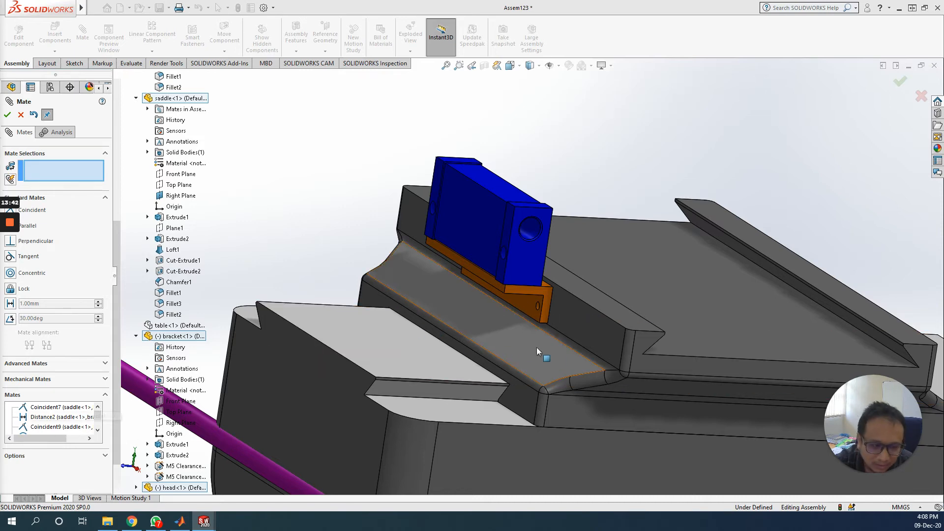
drag(462, 214, 586, 193)
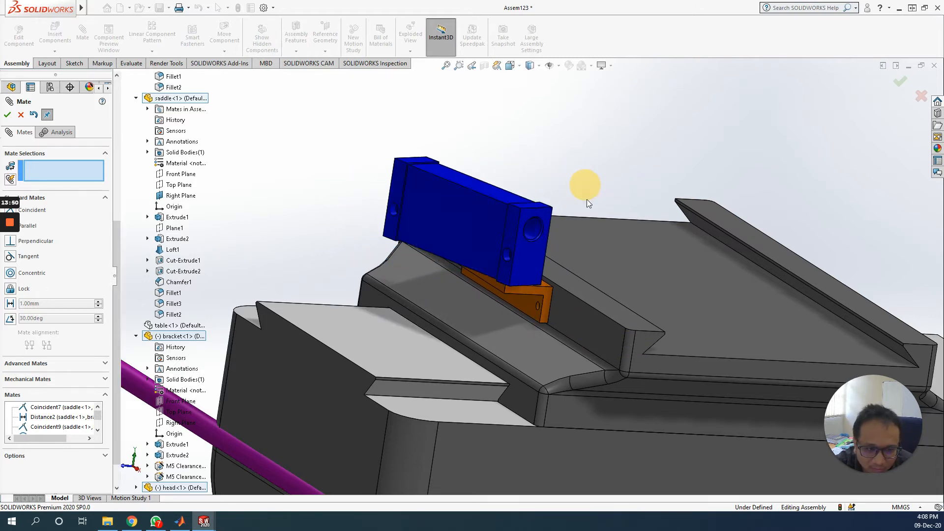
click(449, 220)
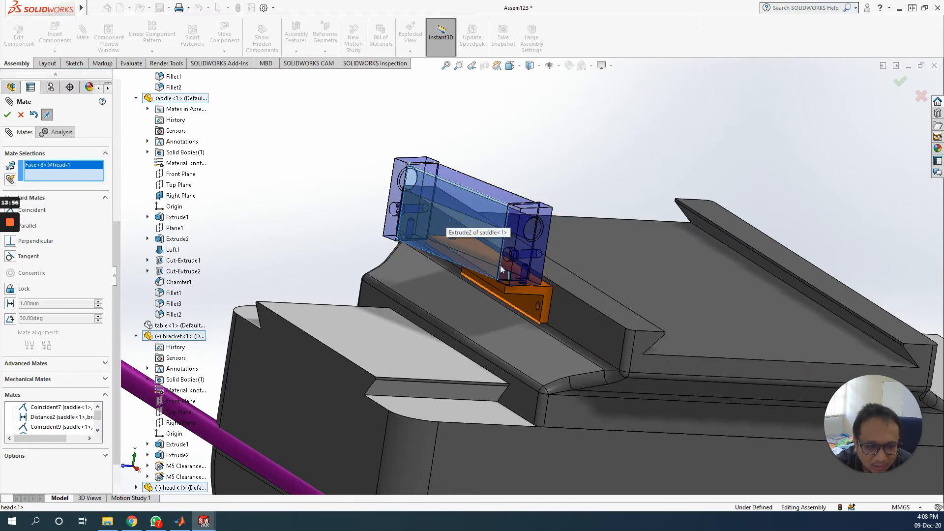
click(594, 338)
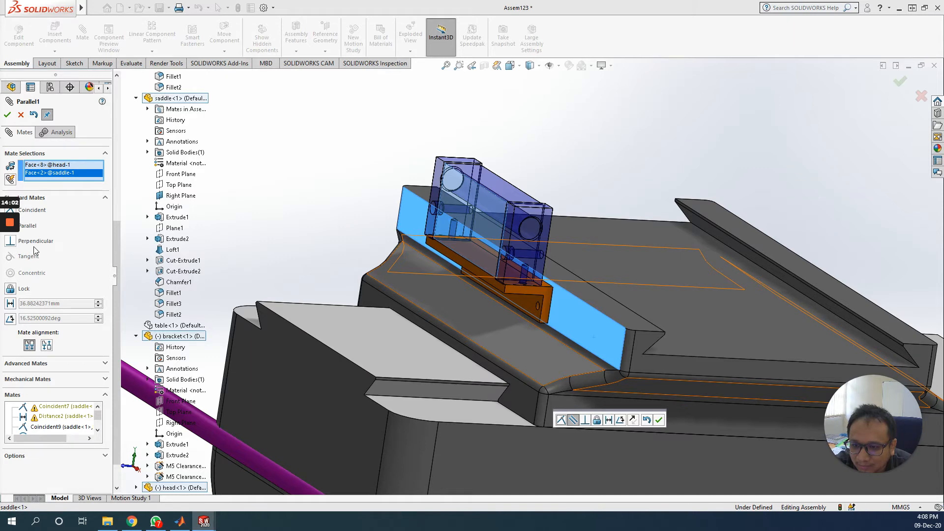
double_click(365, 9)
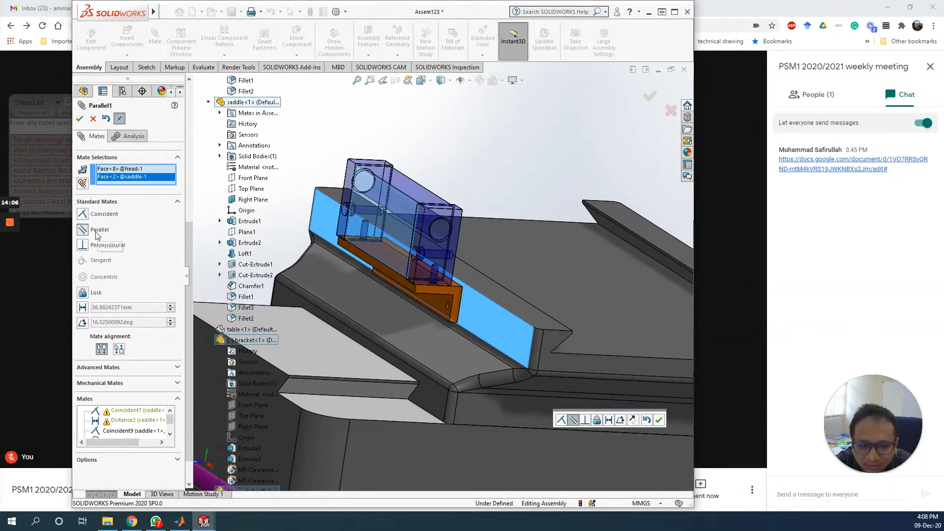
click(80, 119)
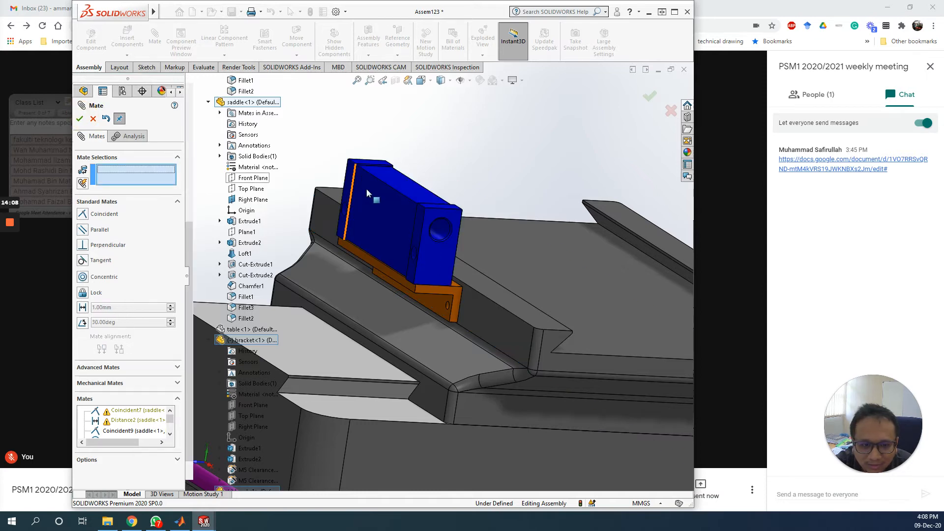
click(675, 11)
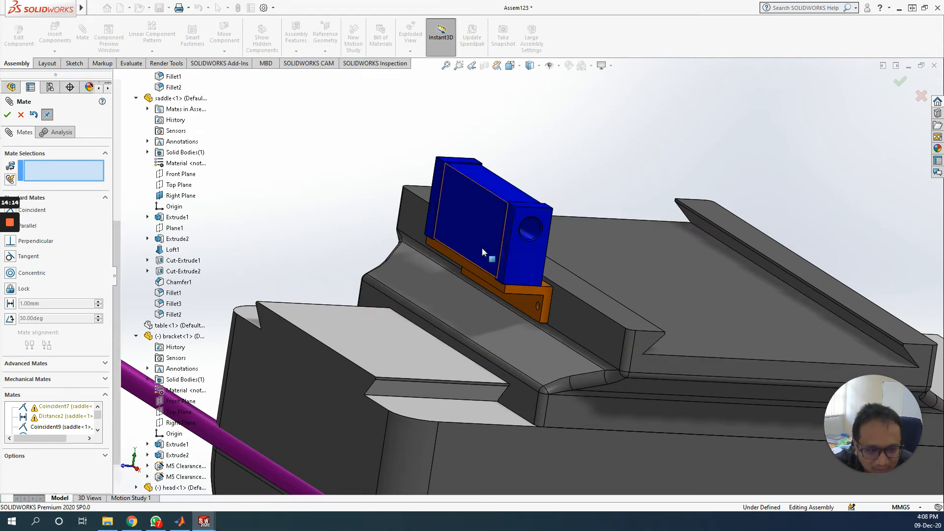
Add a concentric mate between the scale's cylindrical face and the head's large bore, sliding the rod past the end of the saddle
scroll(305, 356, up, 2)
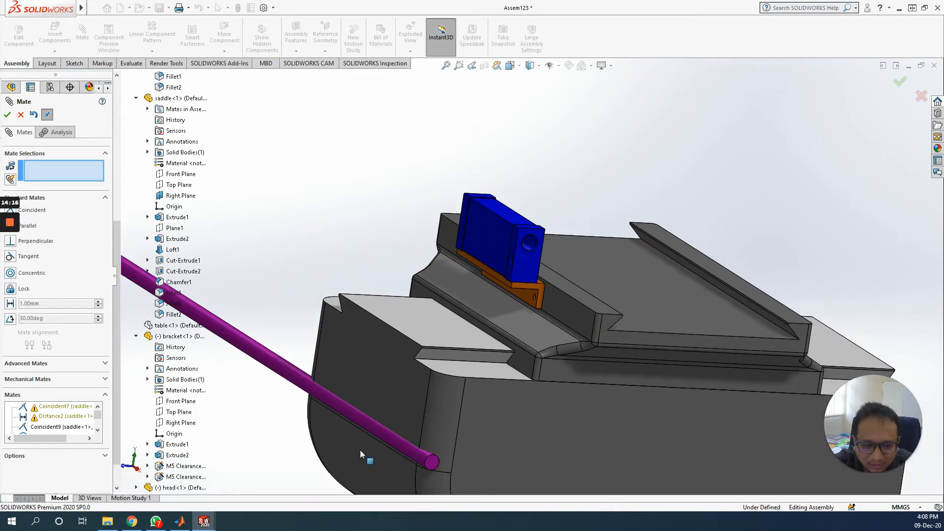
click(395, 443)
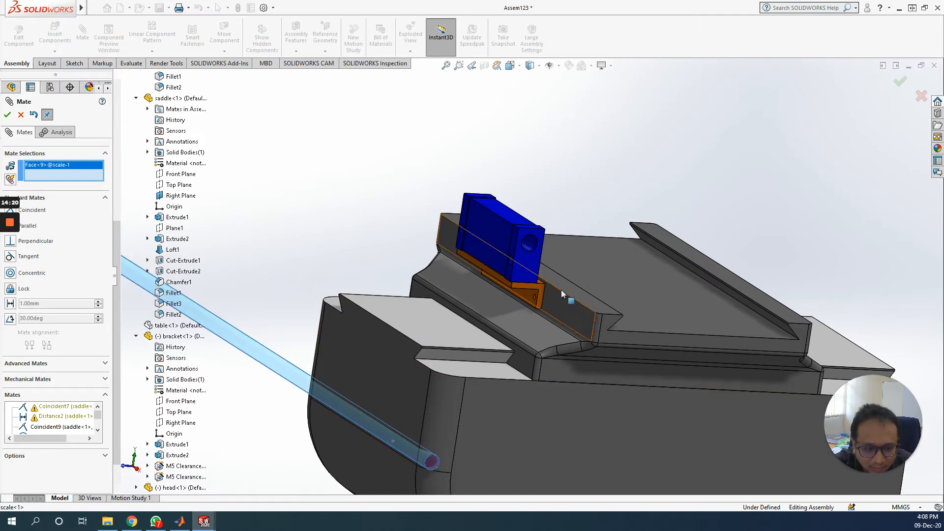
click(528, 245)
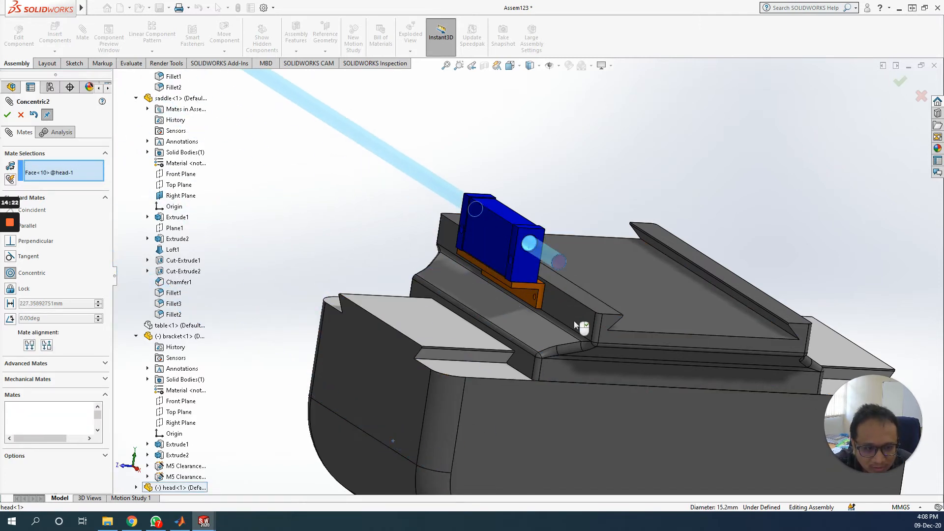
scroll(377, 191, up, 2)
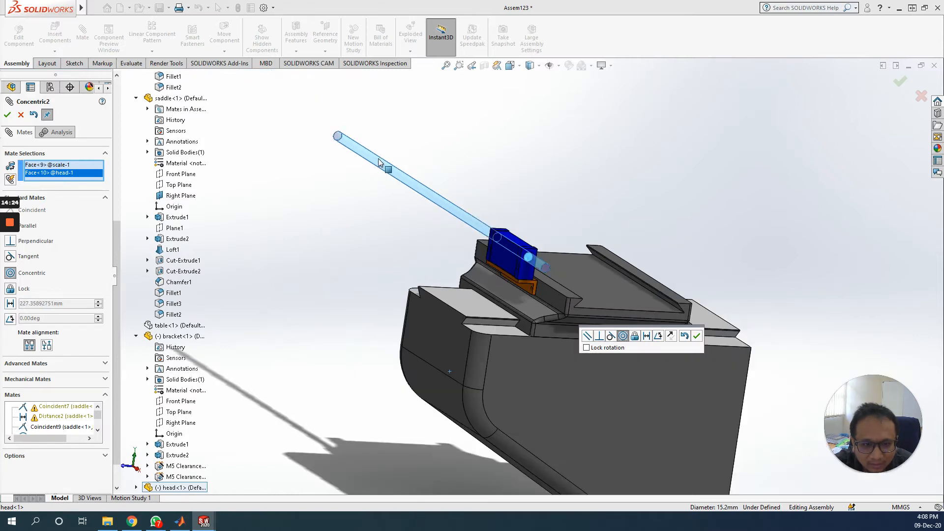
click(510, 65)
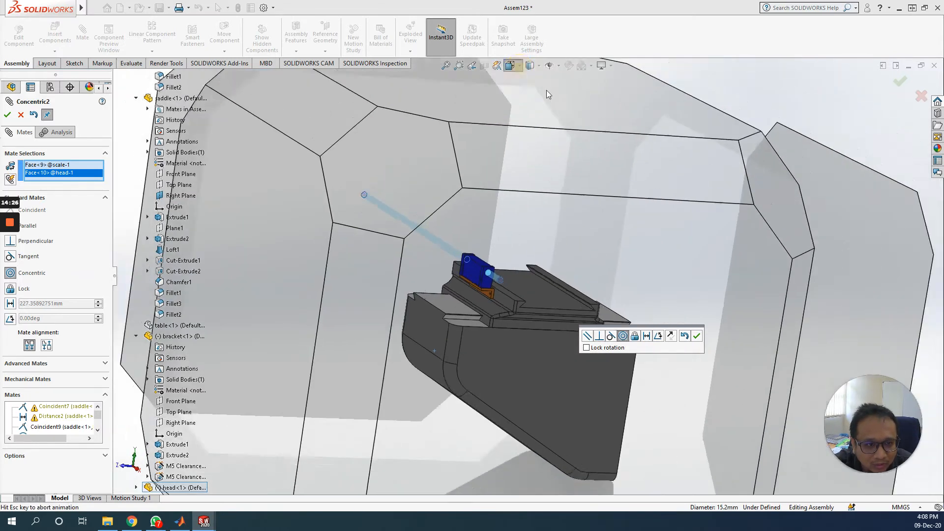
click(566, 92)
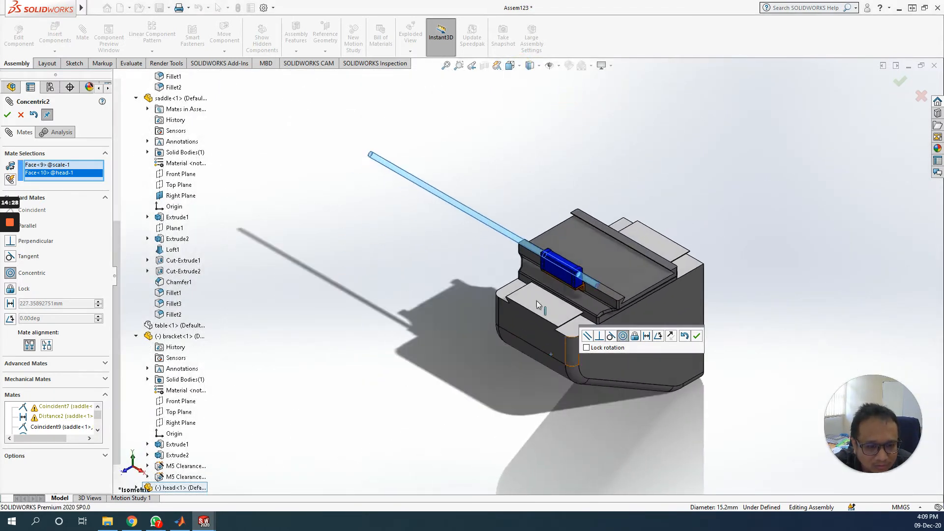
drag(473, 217, 512, 243)
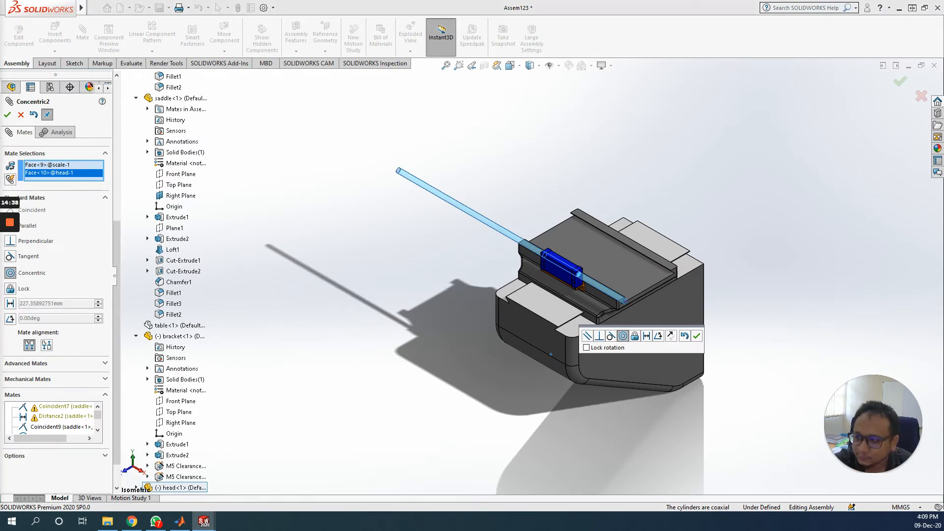
drag(514, 239, 609, 297)
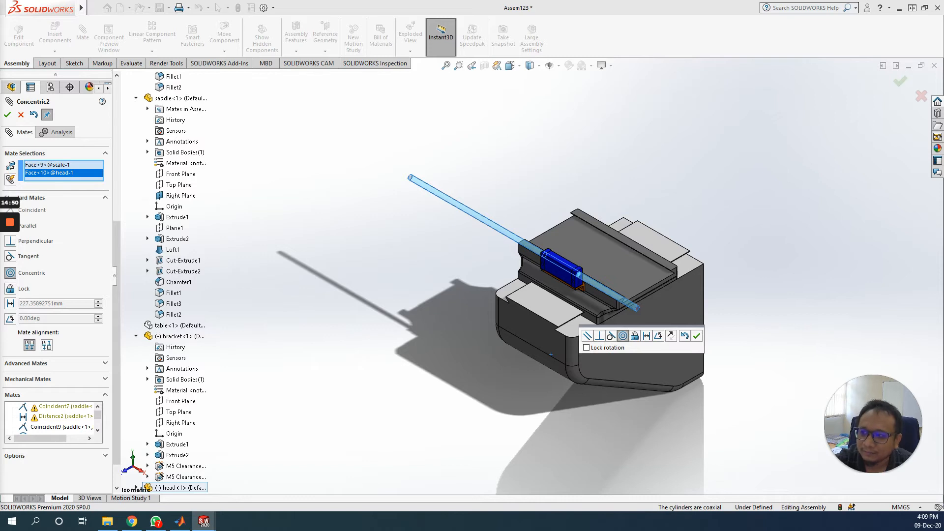
scroll(672, 314, down, 2)
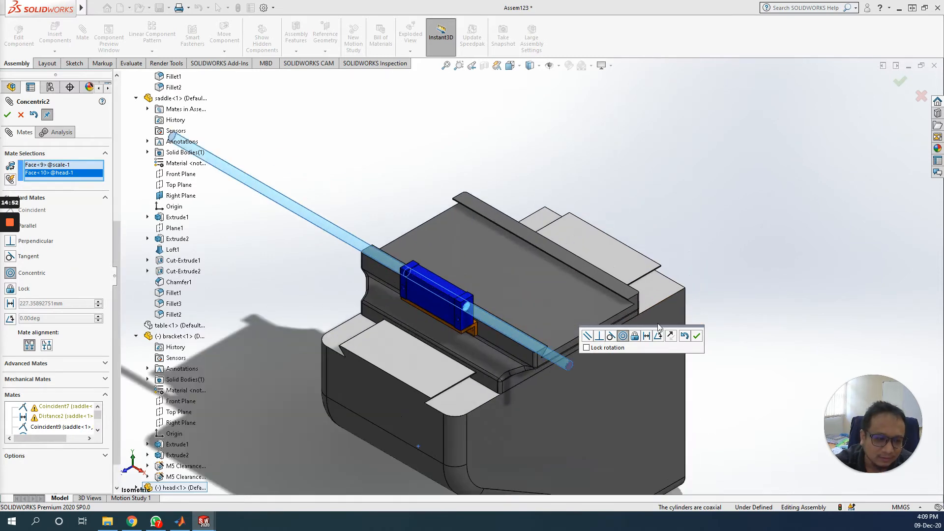
scroll(573, 410, down, 1)
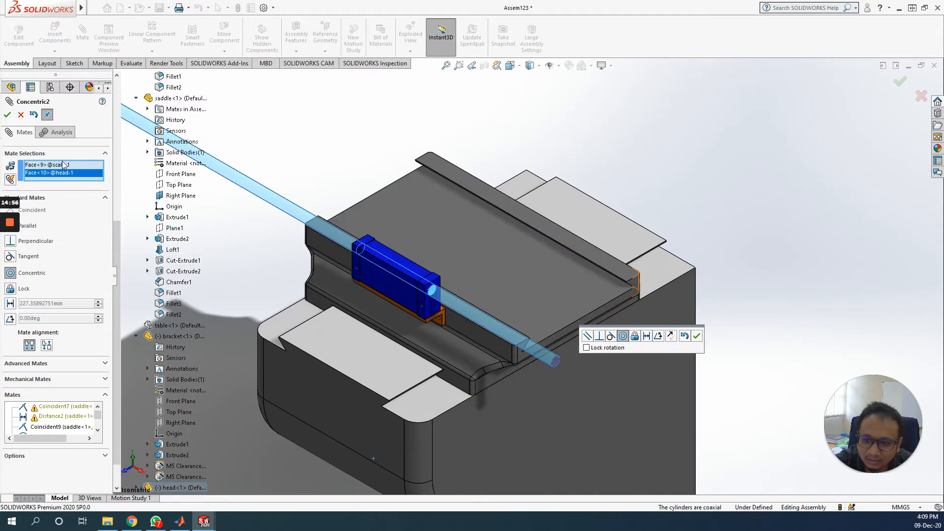
click(8, 115)
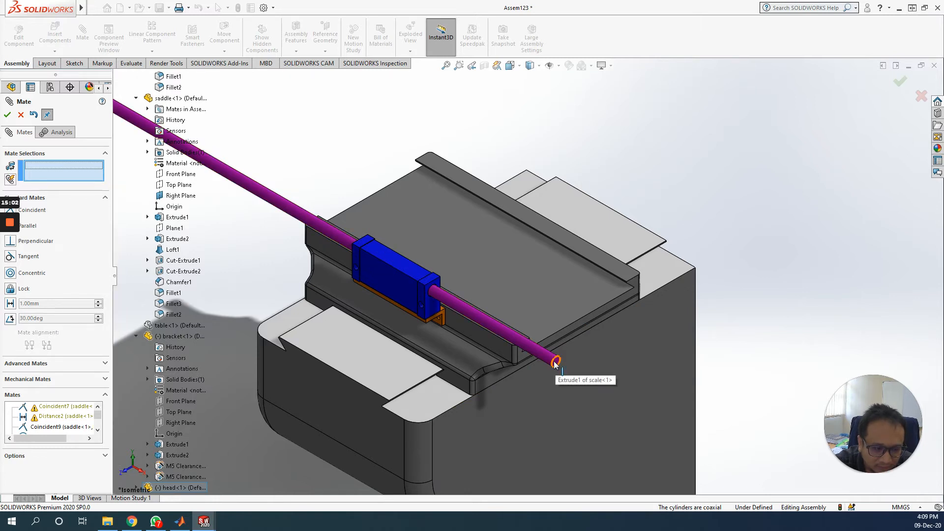
scroll(554, 363, down, 5)
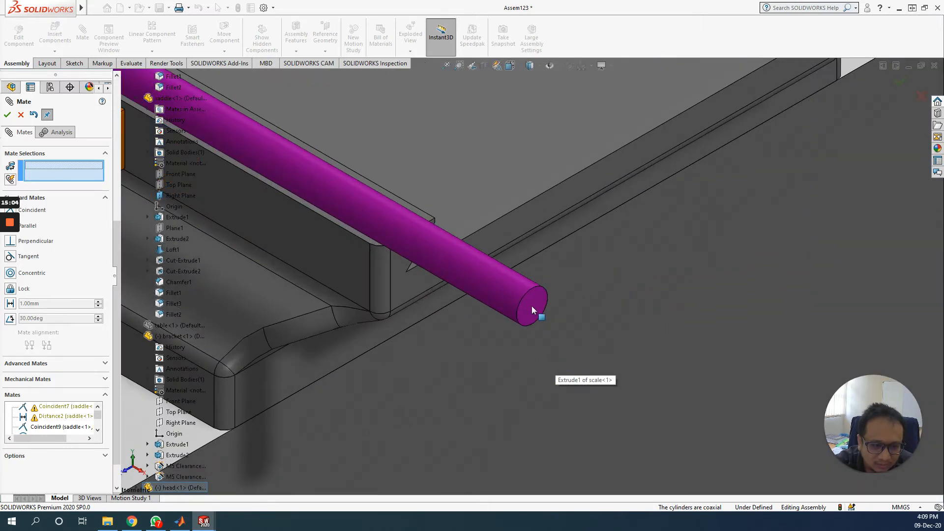
click(531, 306)
scroll(497, 344, up, 4)
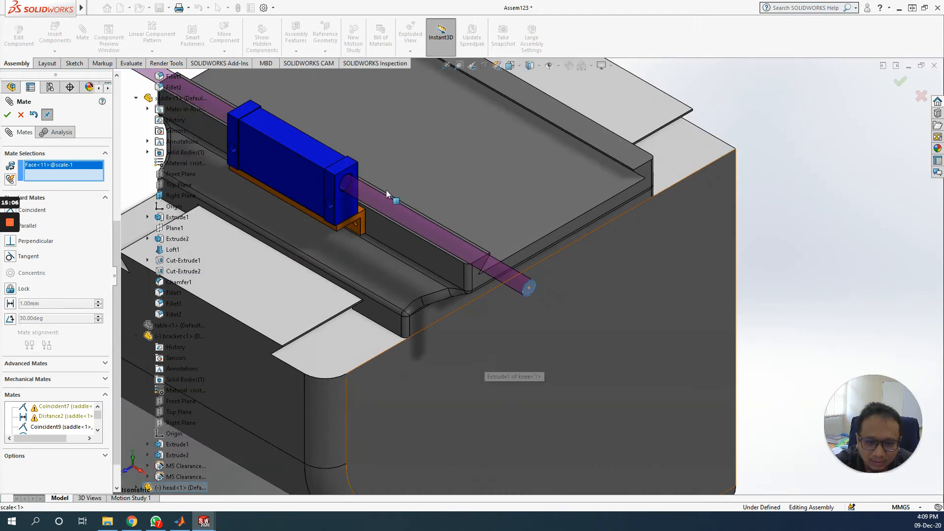
click(343, 206)
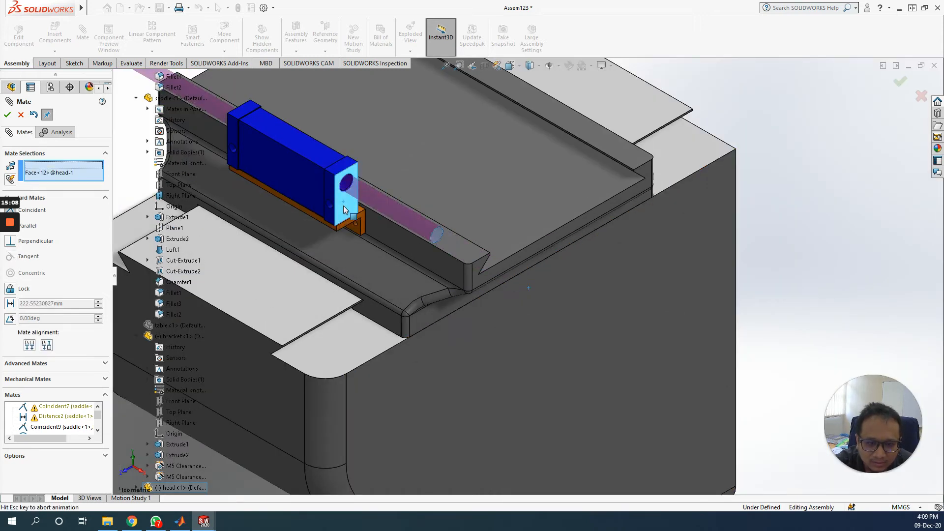
click(20, 116)
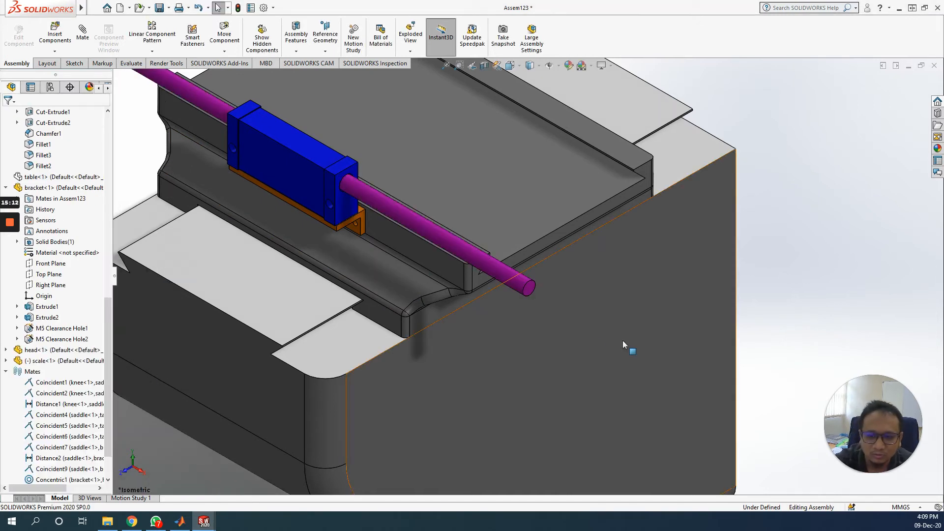
Show the hidden table component in the assembly again
scroll(539, 330, up, 5)
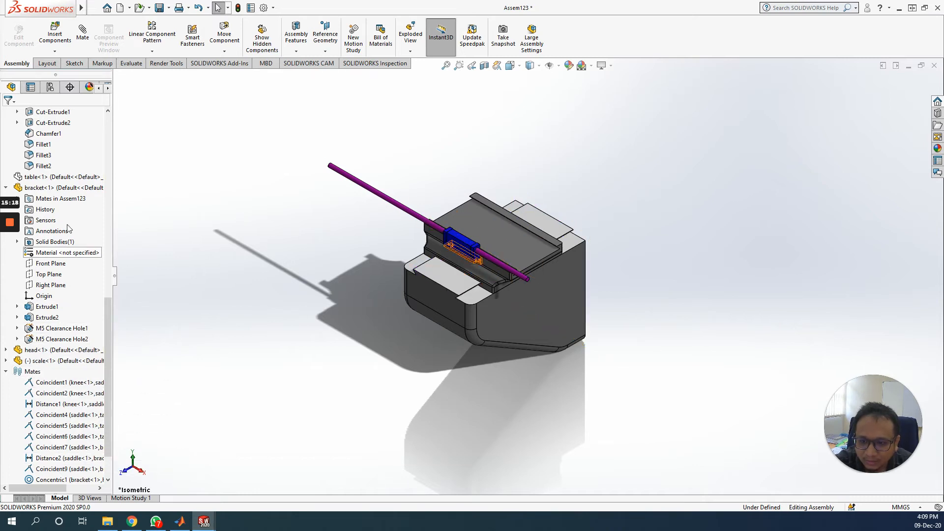
right_click(55, 178)
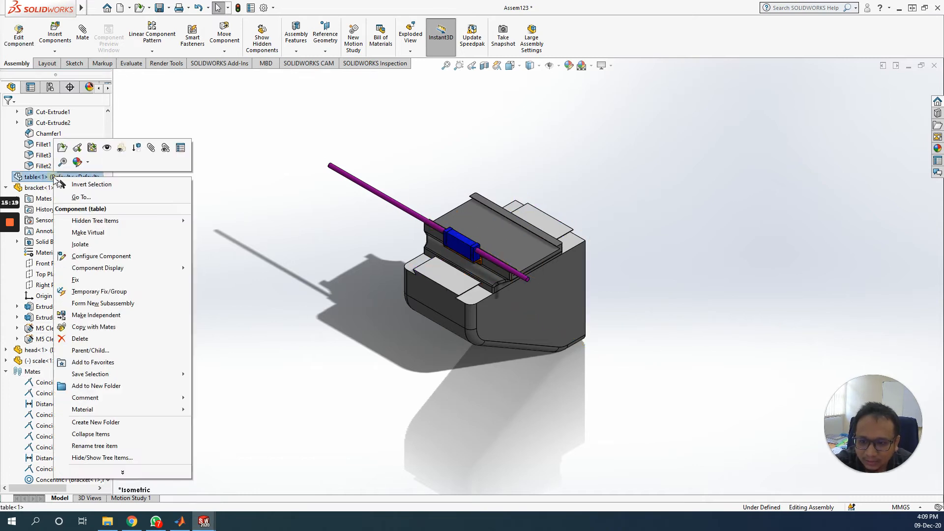
click(106, 149)
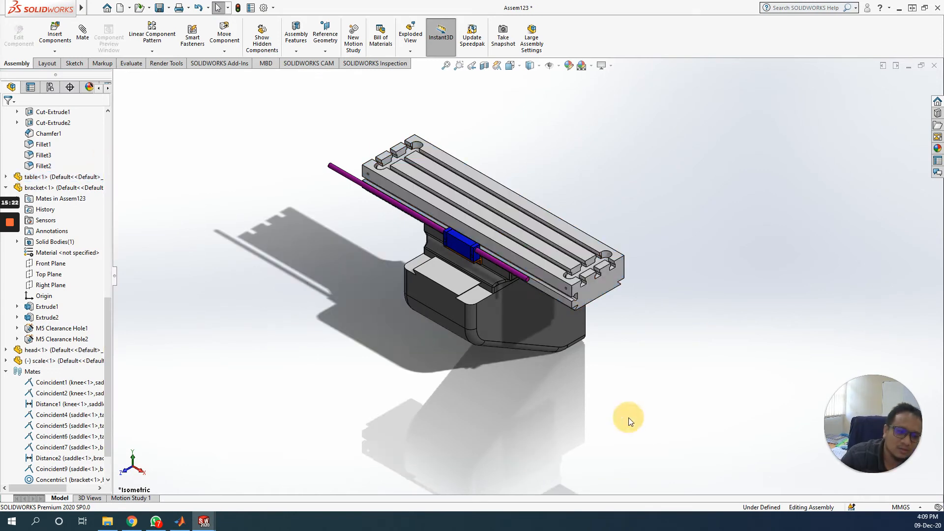
click(51, 382)
drag(110, 344, 108, 423)
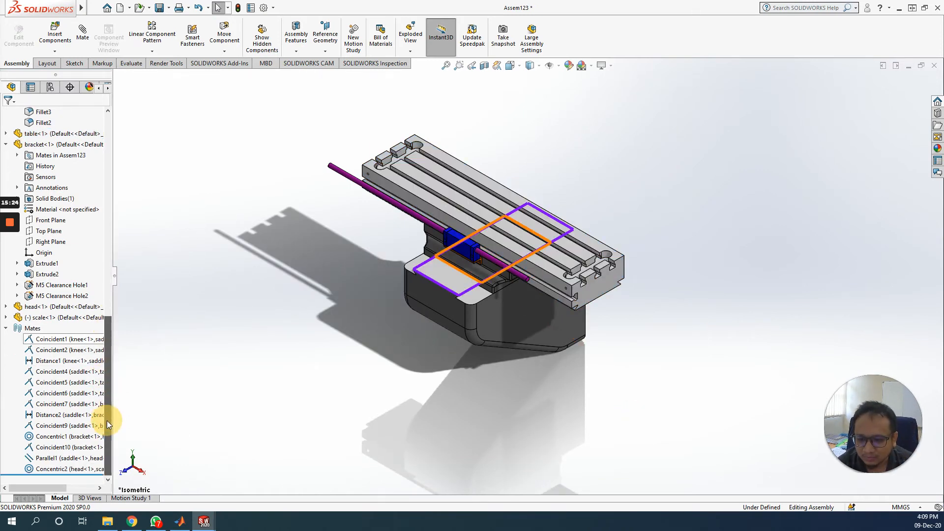
click(73, 350)
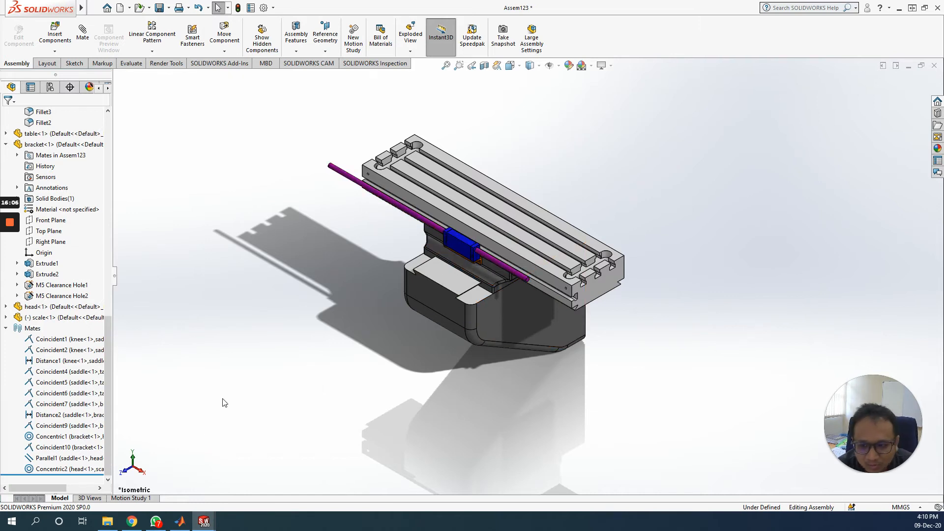
click(871, 485)
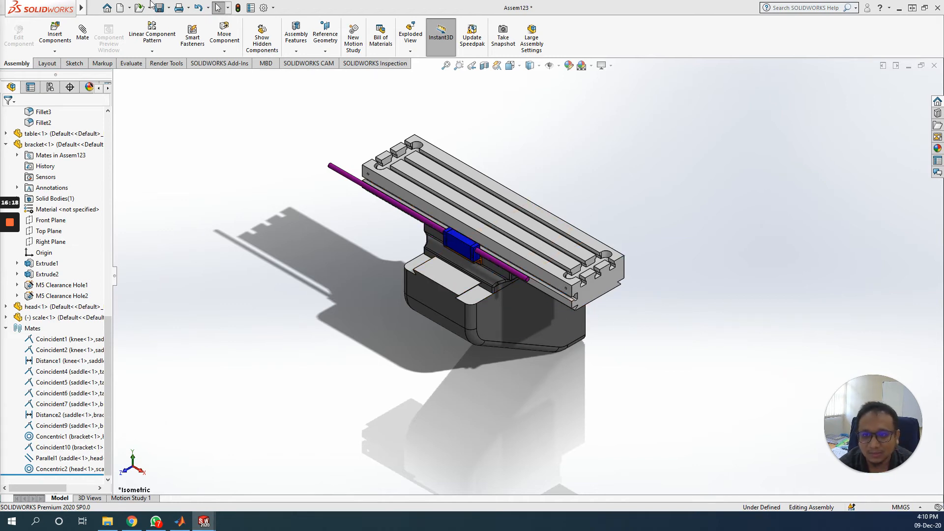
Save the Assem123 assembly
mouse_move(81, 9)
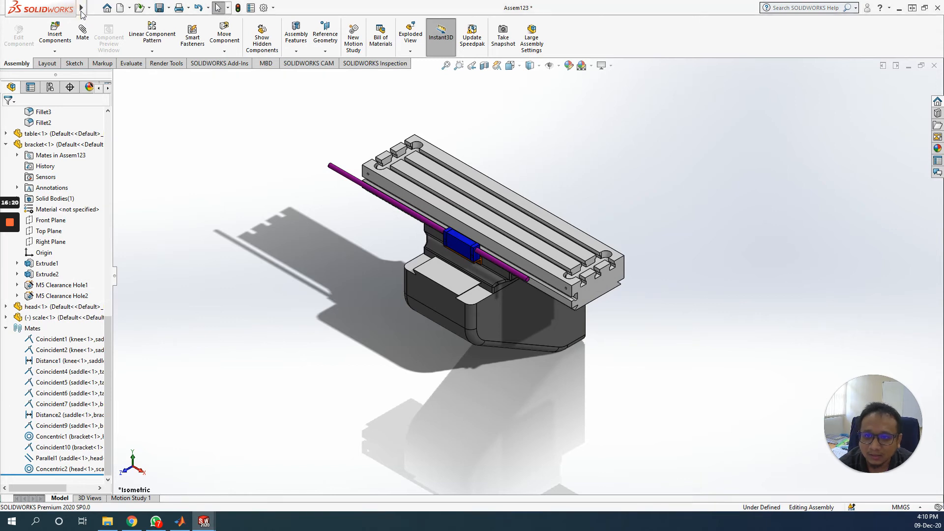
click(94, 8)
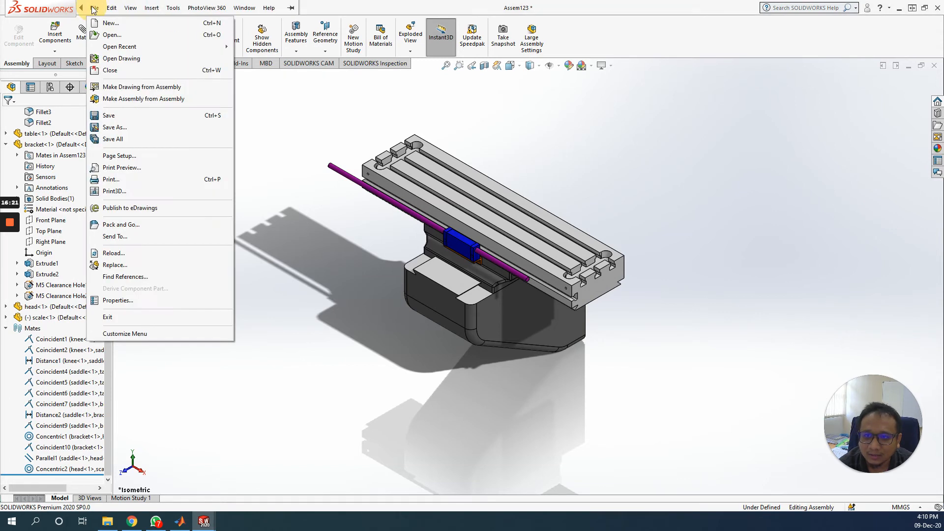
click(131, 117)
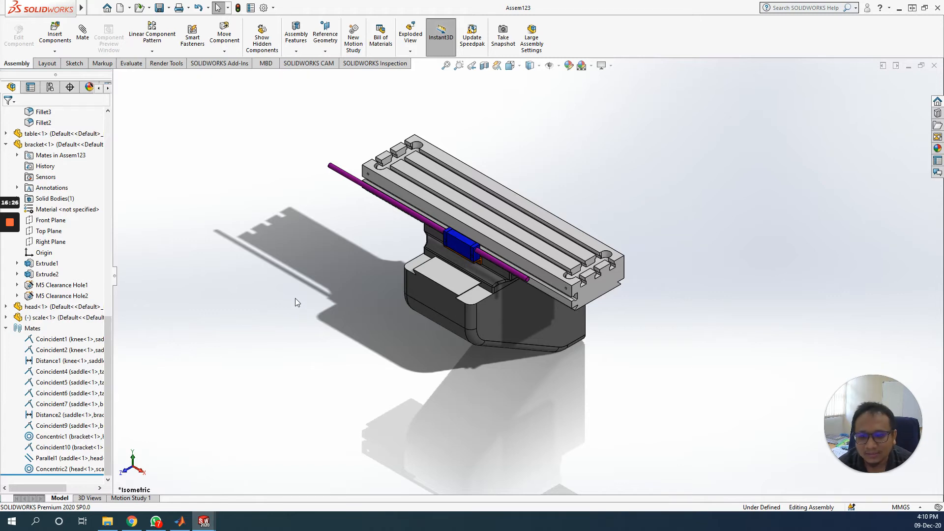
Switch to File Explorer and preview the pillar, pin and clamp files in the Assembly parts folder
click(107, 521)
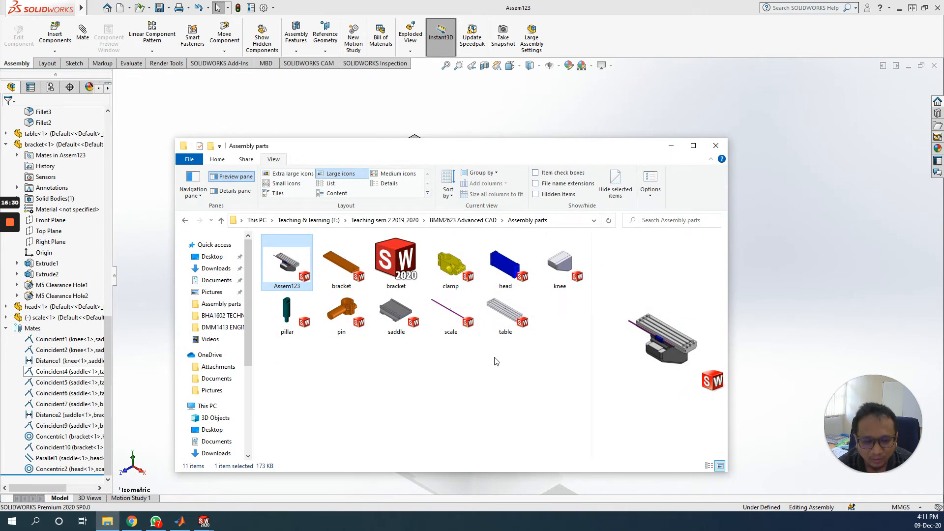
click(287, 319)
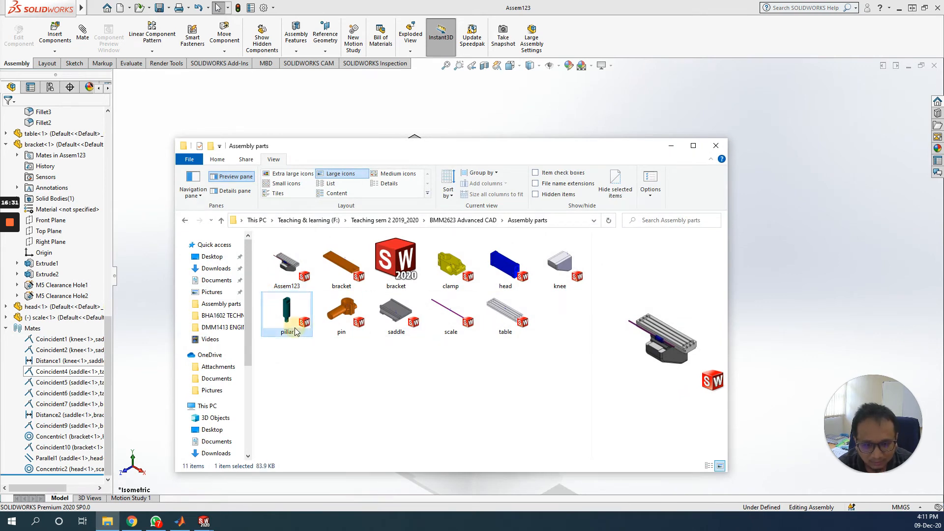
click(343, 330)
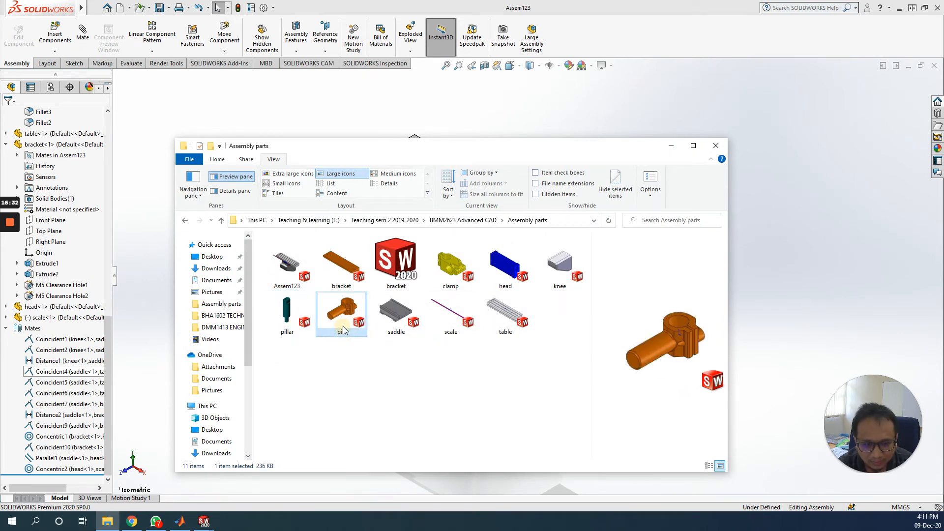
click(460, 280)
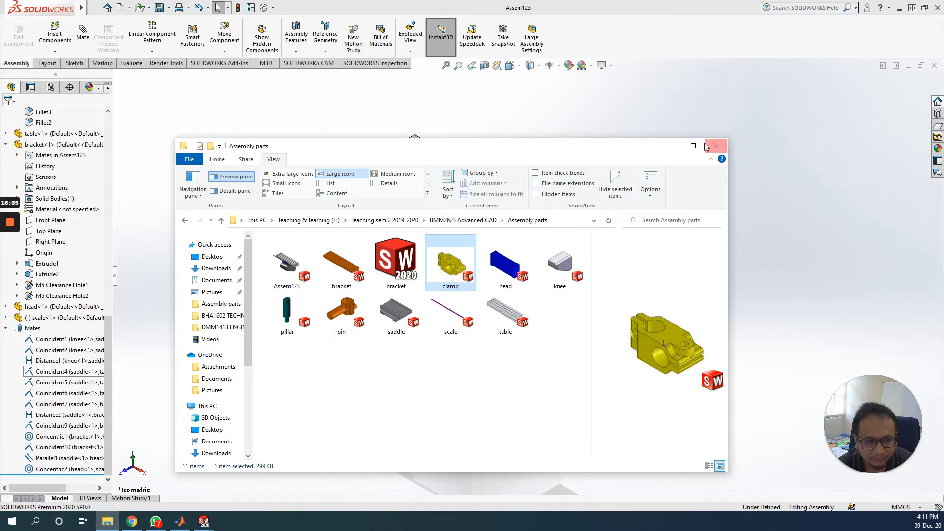
click(675, 147)
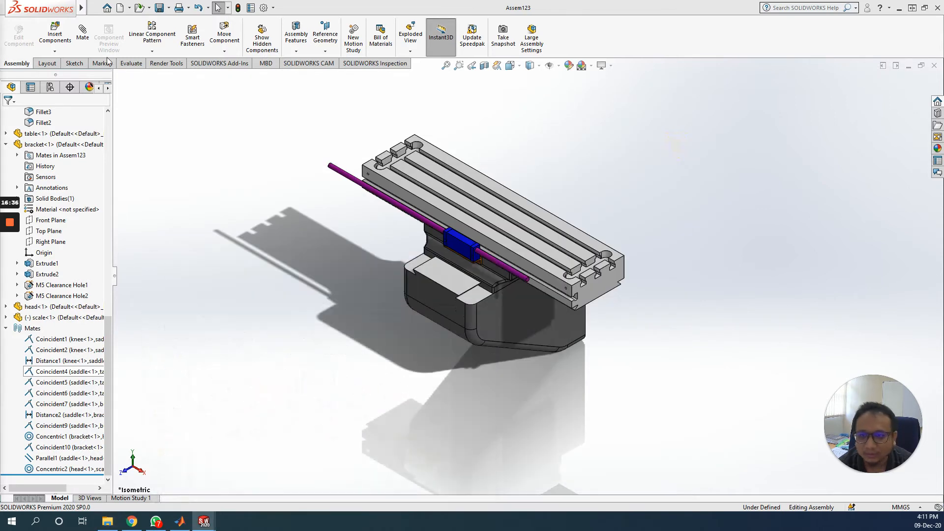
Insert the clamp, pillar and pin parts together and place them side by side in front of the knee's end face
click(68, 38)
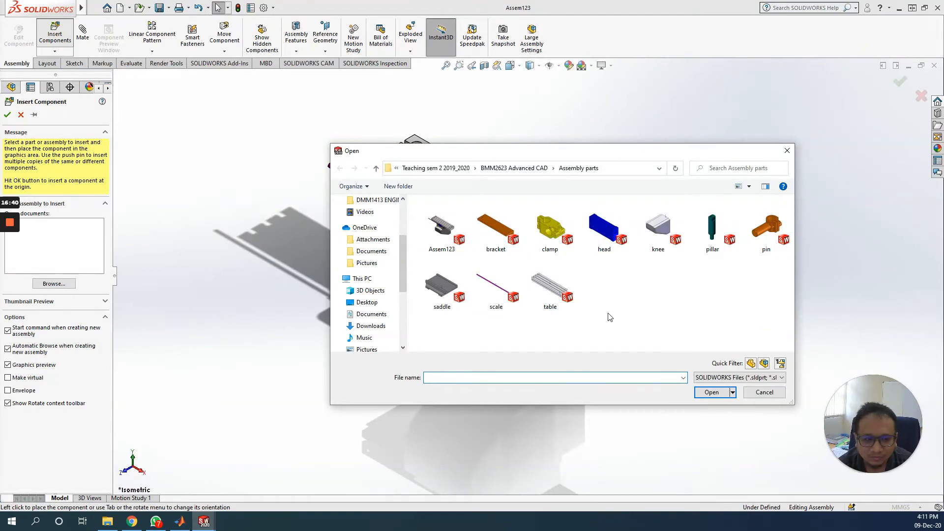
click(711, 240)
ctrl+click(766, 229)
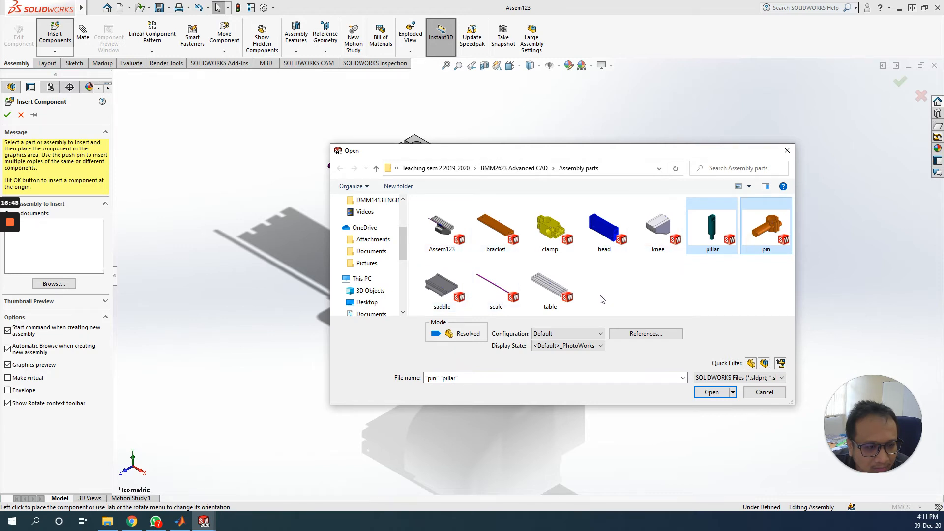
ctrl+click(553, 248)
click(703, 396)
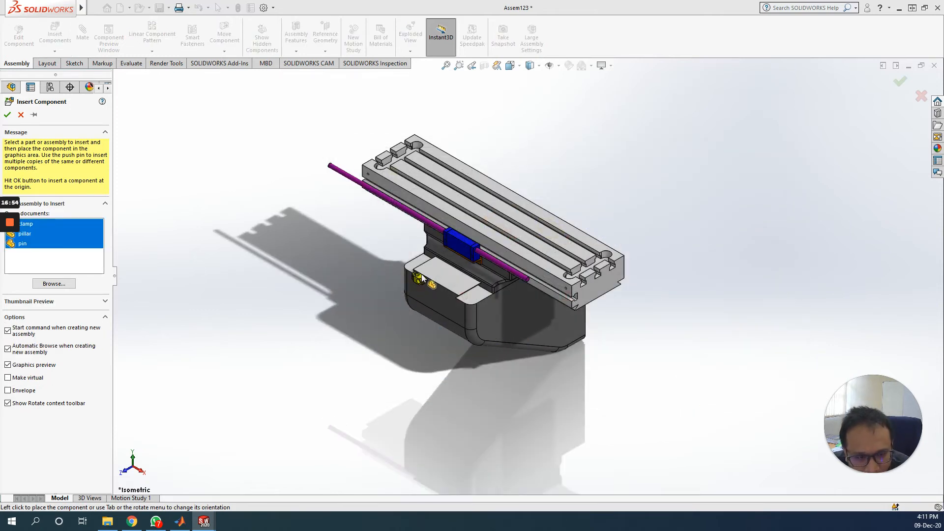
click(536, 307)
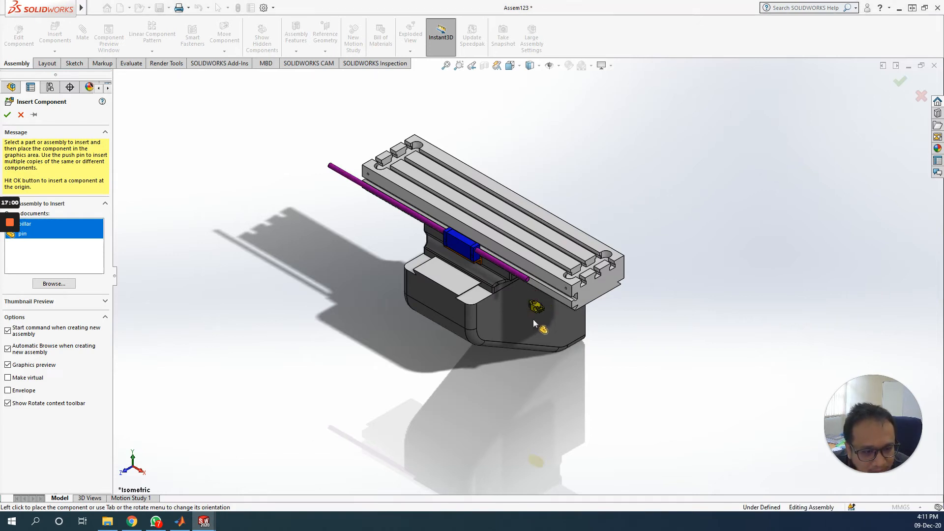
click(550, 301)
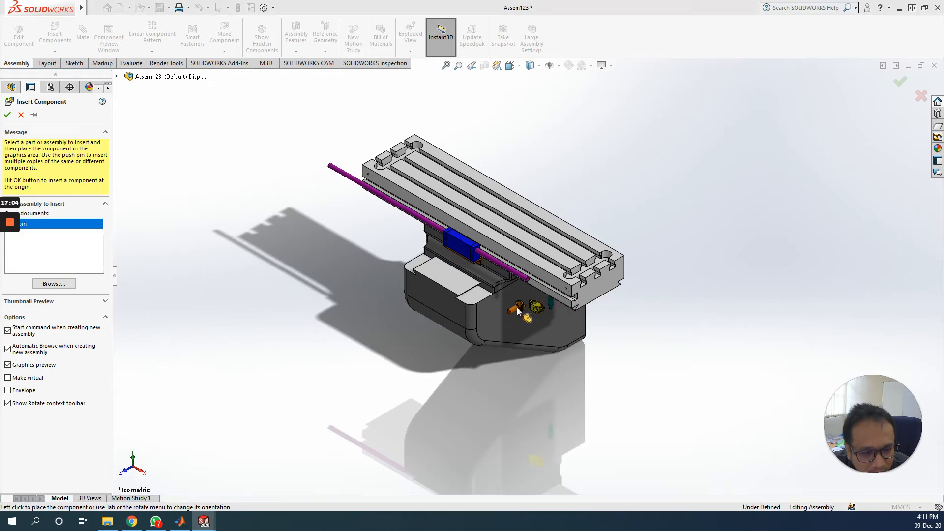
click(522, 300)
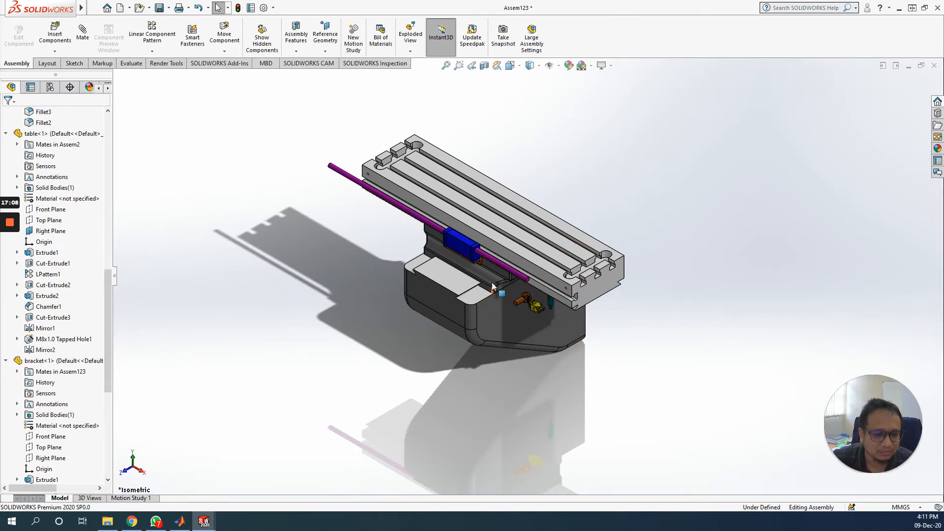
Move the pillar out from under the table edge to a free spot below the clamp
scroll(533, 306, down, 5)
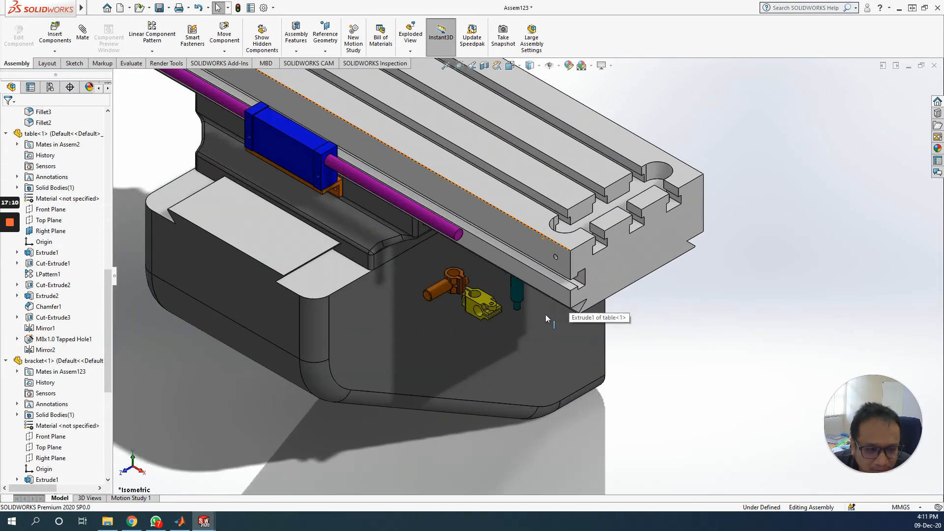
drag(518, 297, 502, 287)
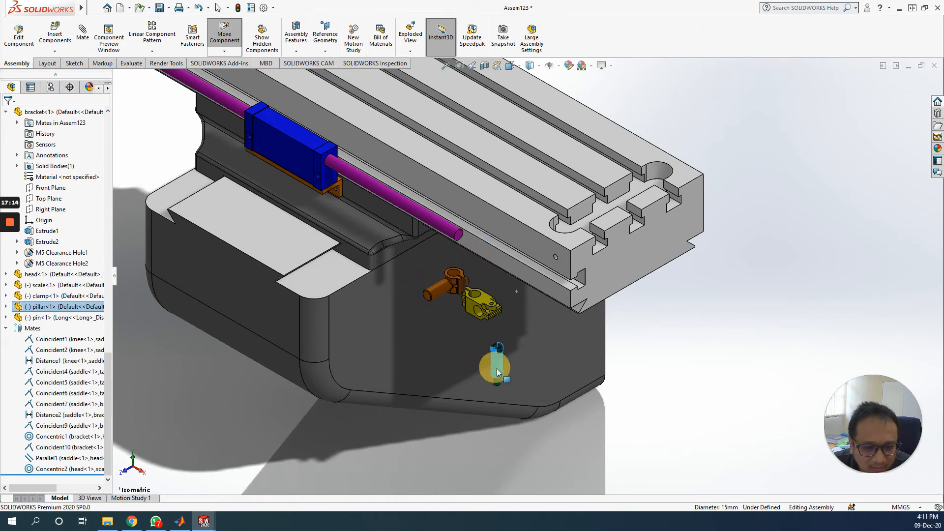
drag(497, 368, 511, 378)
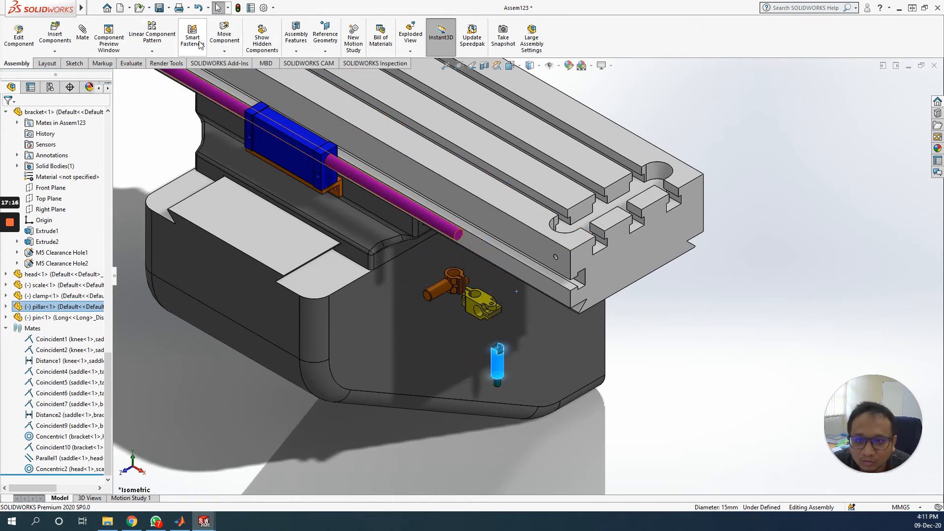
Try to rotate the pillar freely with Rotate Component
click(224, 51)
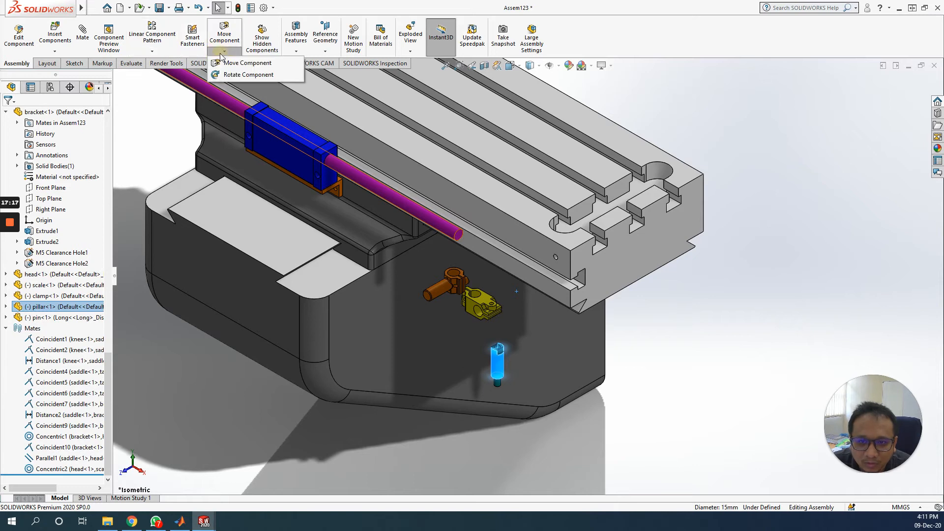
click(236, 76)
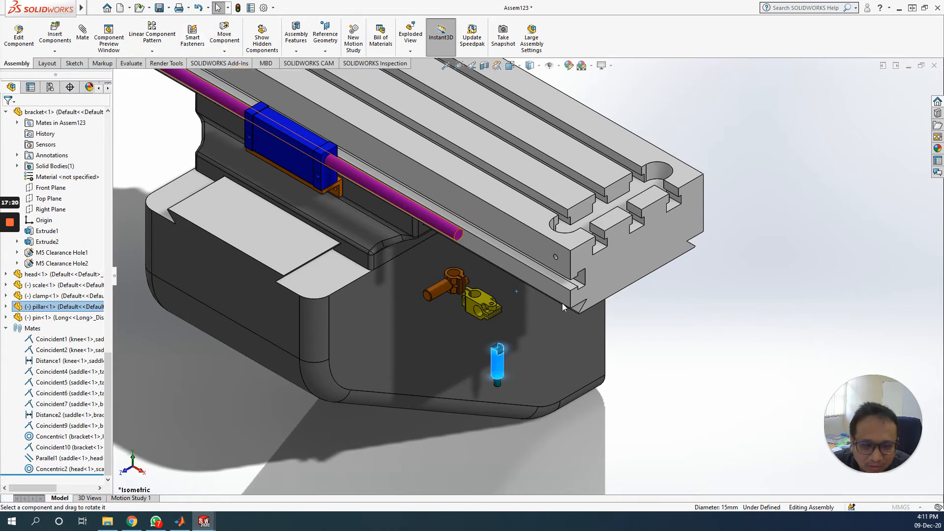
mouse_move(497, 370)
mouse_down()
mouse_move(523, 367)
mouse_move(497, 367)
mouse_move(506, 363)
mouse_move(467, 381)
mouse_move(454, 489)
mouse_move(436, 497)
mouse_move(478, 350)
mouse_move(499, 345)
mouse_move(497, 368)
mouse_up()
right_click(499, 376)
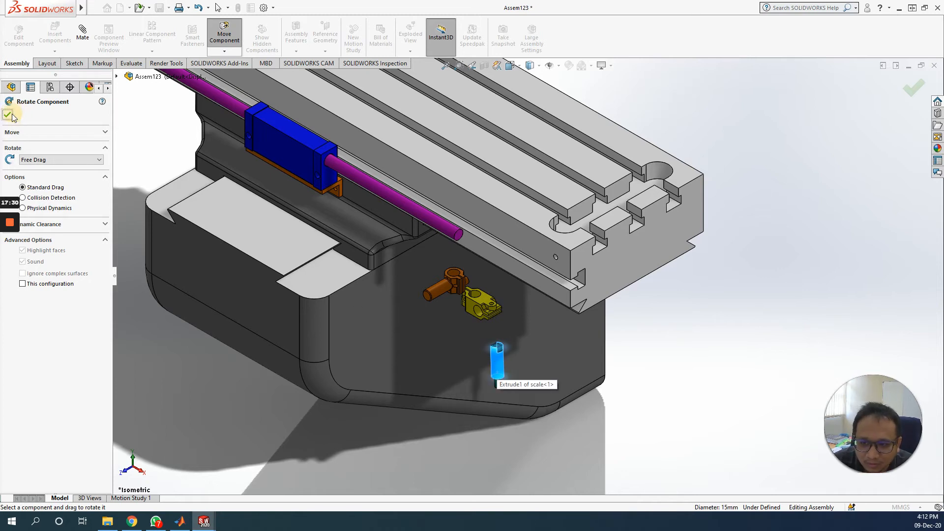
click(75, 162)
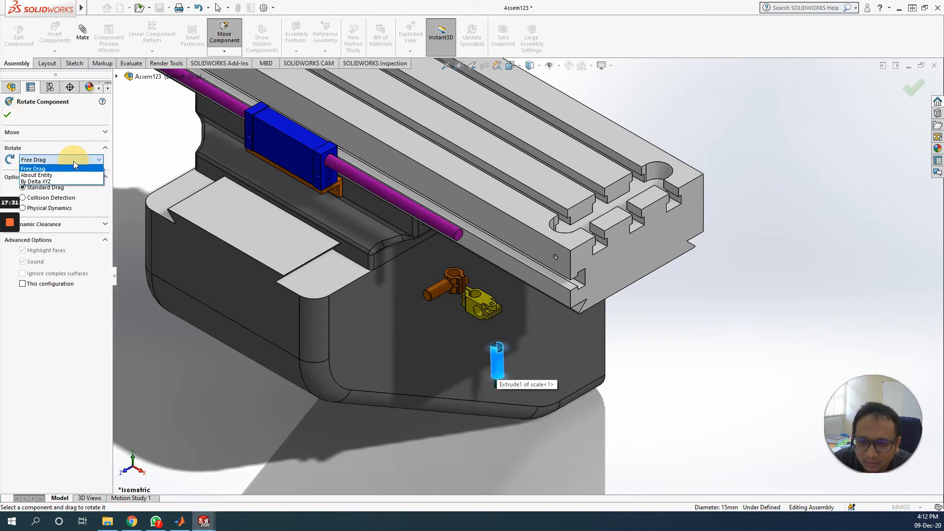
click(8, 121)
click(11, 123)
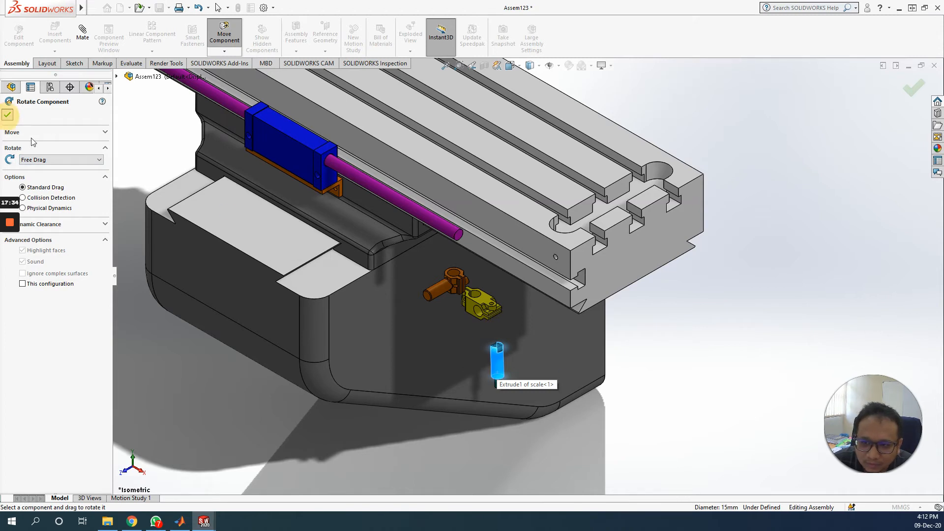
Rotate the upright pillar with Move with Triad until it lies horizontally with its thin end pointing toward the table's side face
right_click(497, 358)
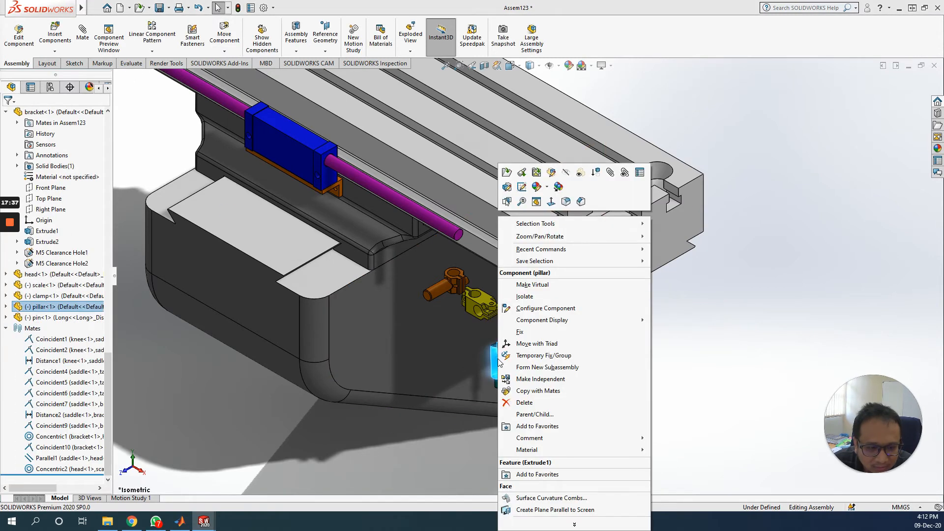
click(564, 344)
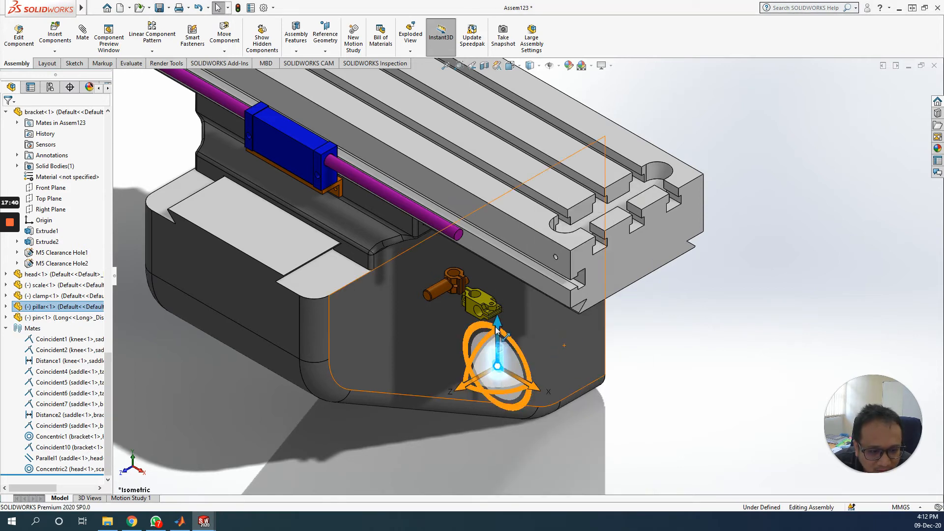
drag(497, 331, 448, 441)
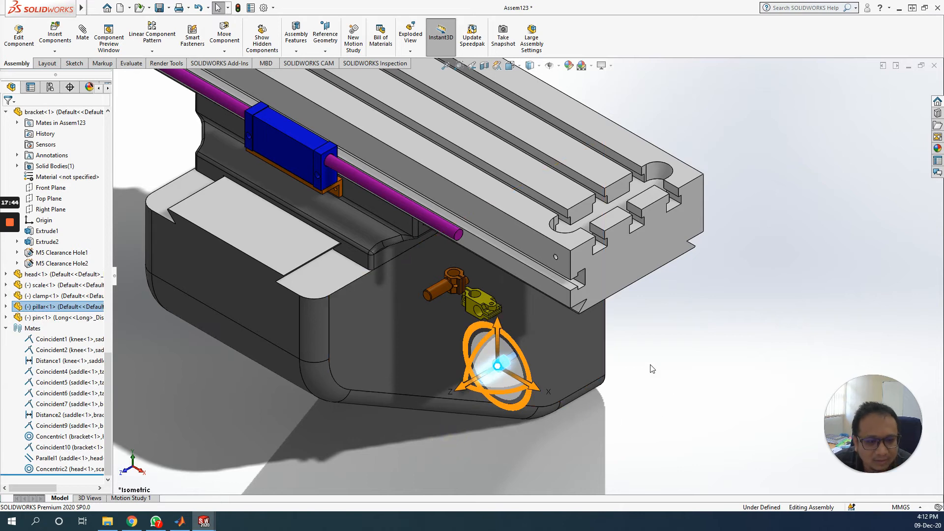
click(652, 331)
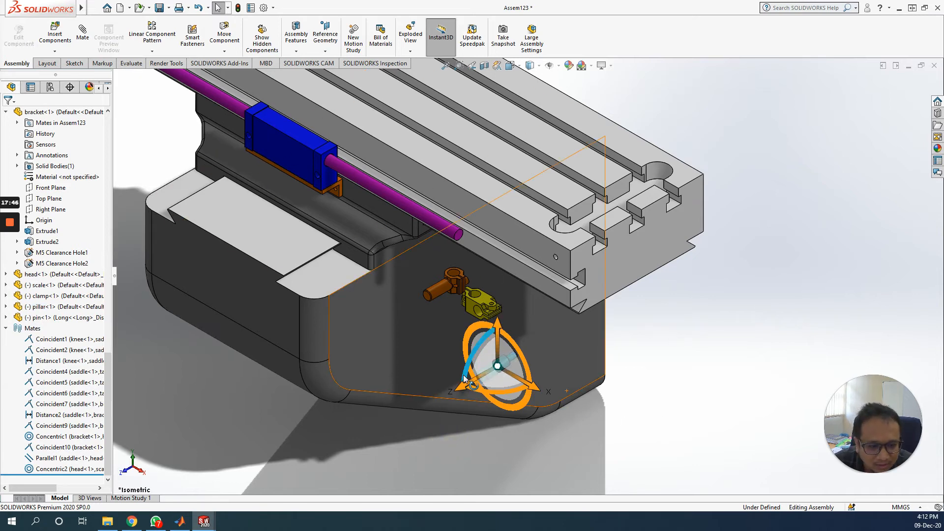
right_click(492, 369)
click(755, 354)
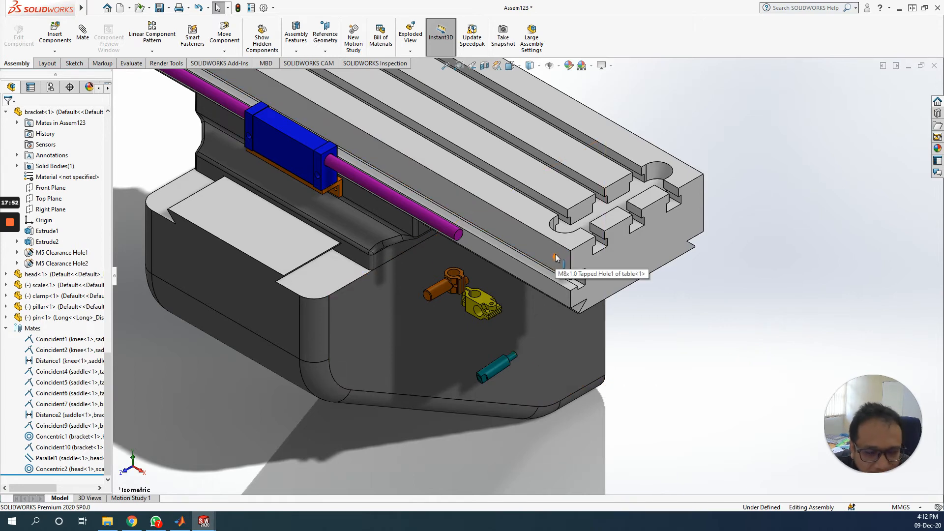
Add a concentric mate between the pillar's thin end and the M8x1.0 tapped hole in the table's side face
click(82, 32)
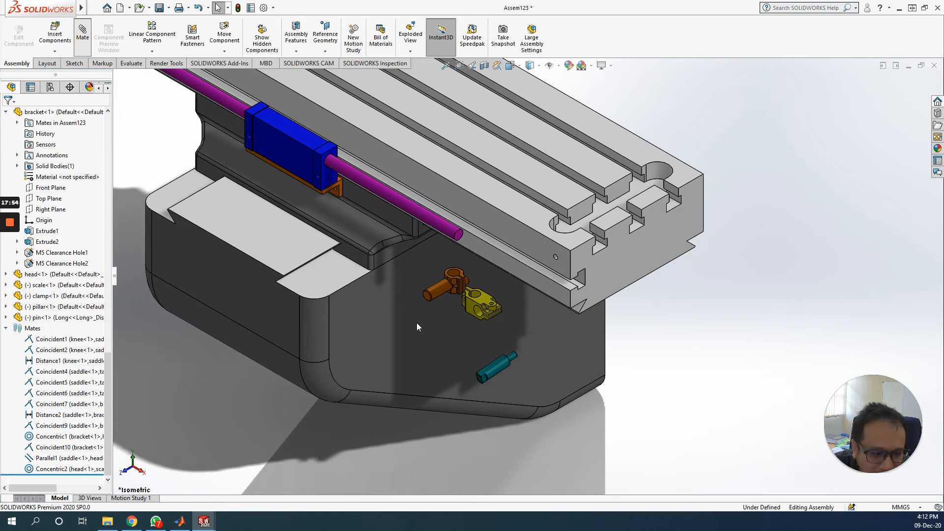
click(511, 360)
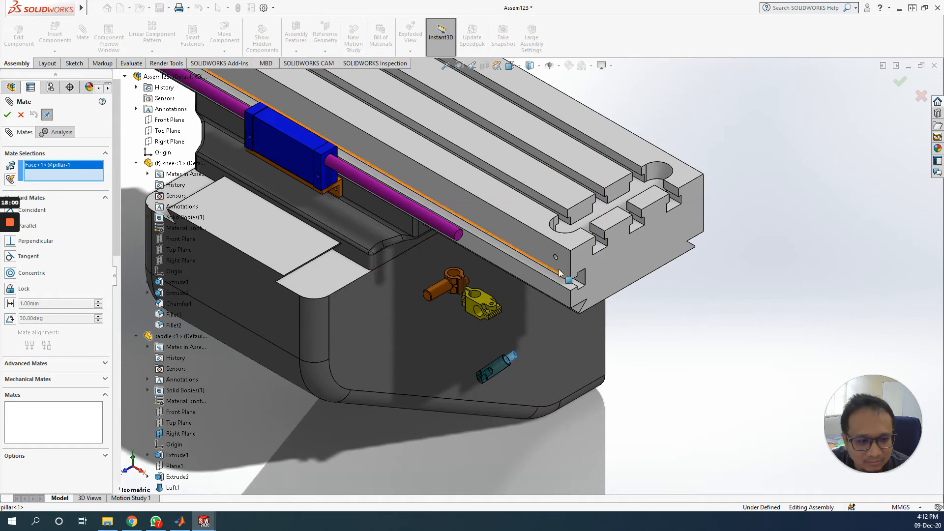
right_click(533, 246)
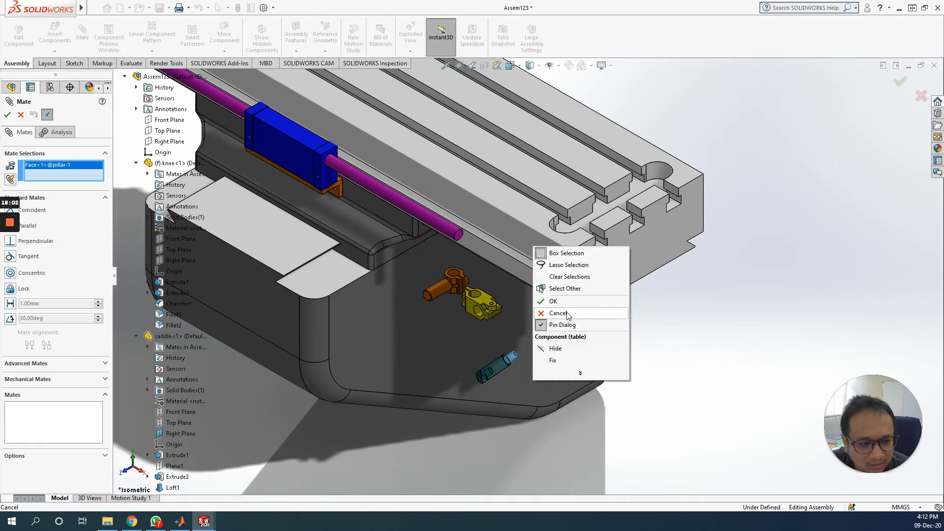
click(564, 289)
scroll(558, 261, down, 2)
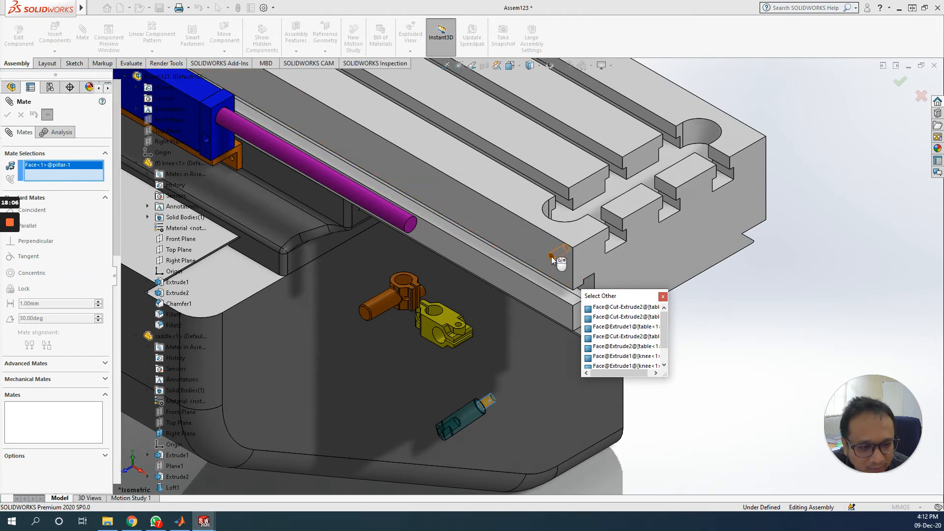
click(551, 256)
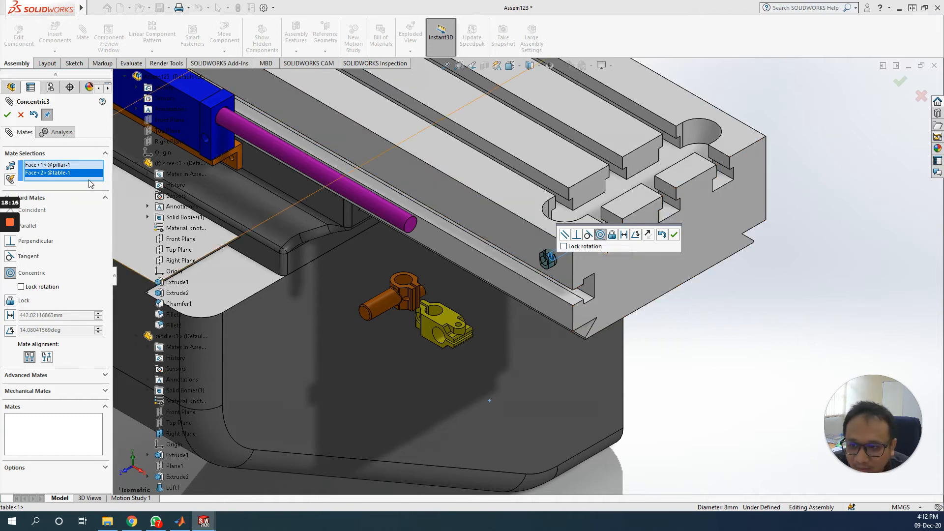
click(8, 114)
Slide the pillar out of the tapped hole and mate its shoulder face coincident with the table's side face
click(546, 259)
drag(547, 260, 484, 284)
click(559, 273)
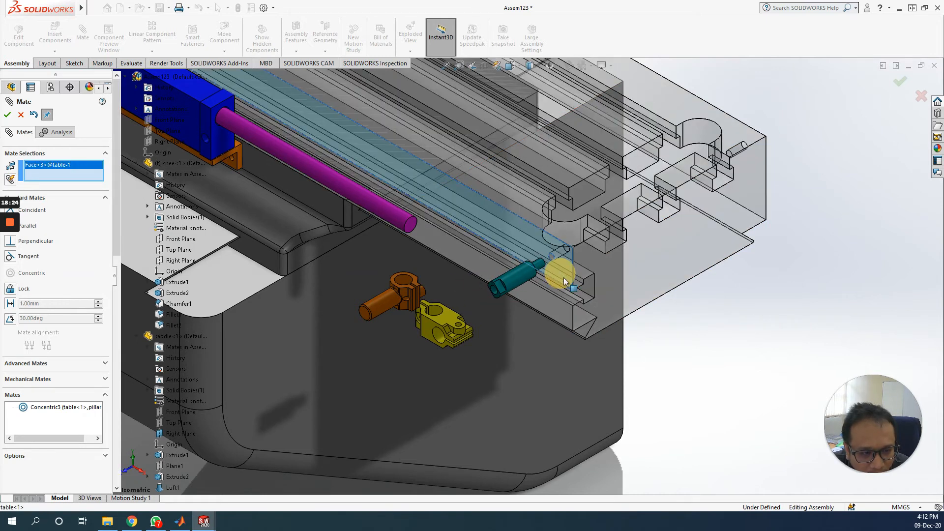
middle_drag(666, 302, 595, 341)
scroll(482, 275, down, 3)
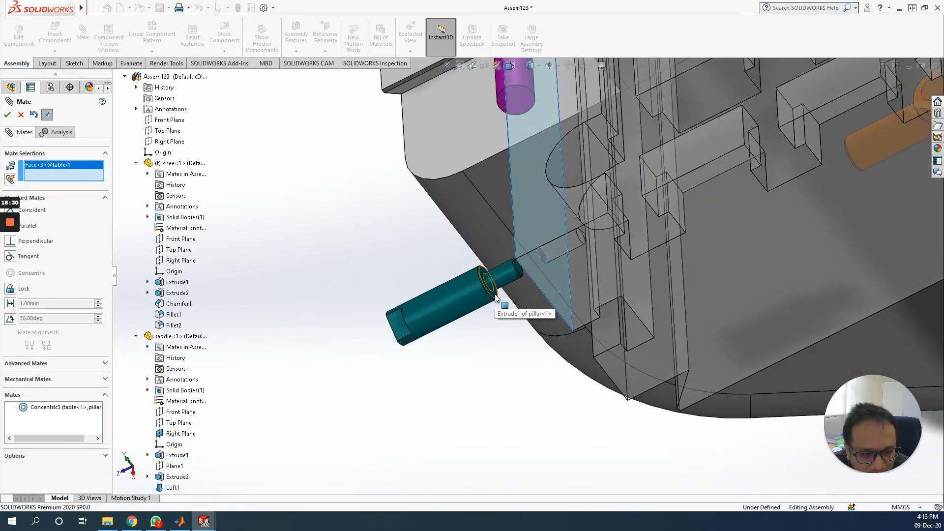
click(494, 295)
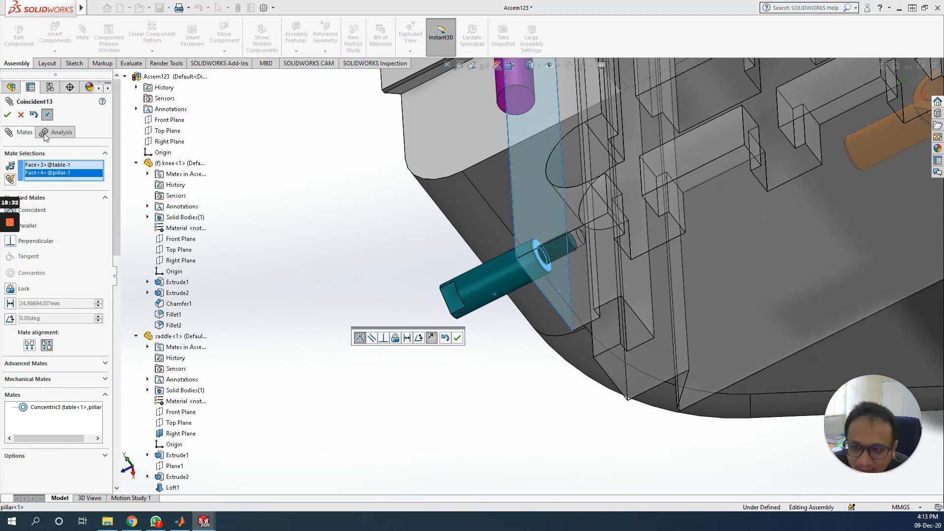
click(7, 116)
Add a concentric mate between the clamp's large bore and the outer cylindrical face of the pillar
middle_drag(417, 348, 504, 336)
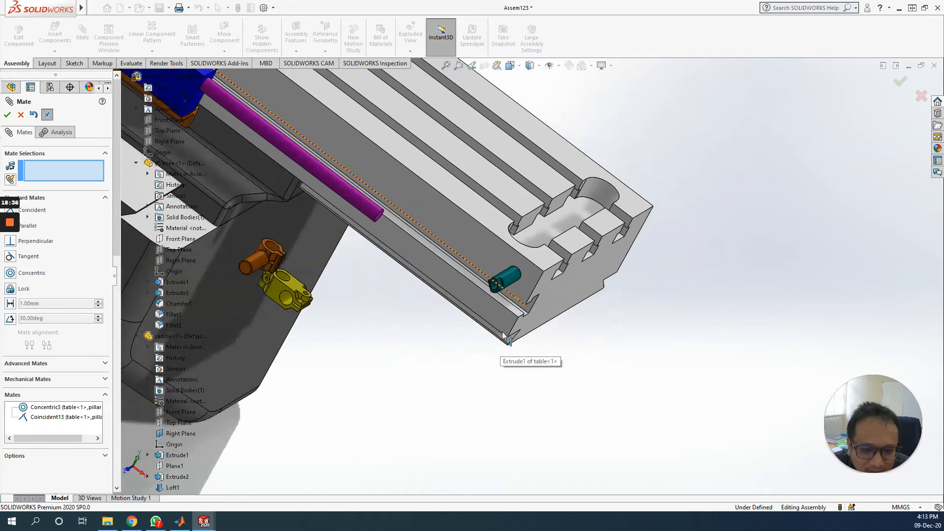
click(508, 279)
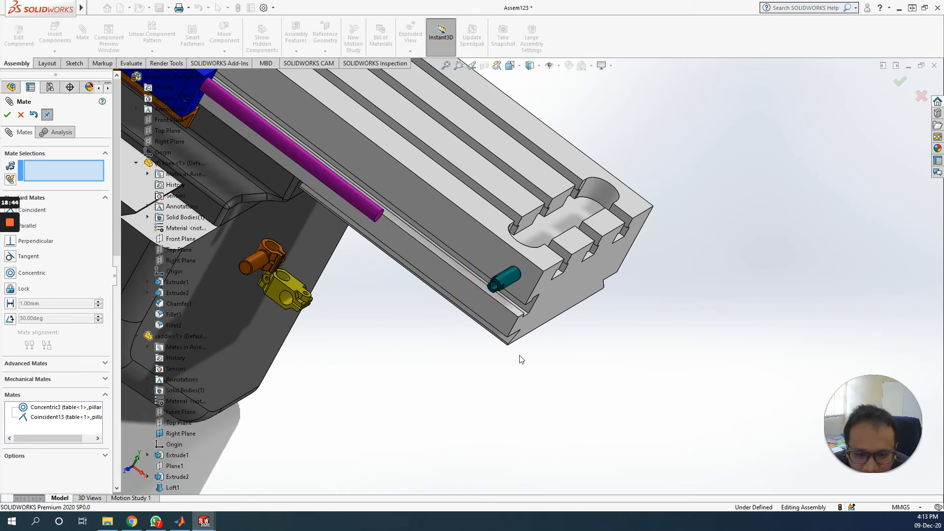
click(285, 297)
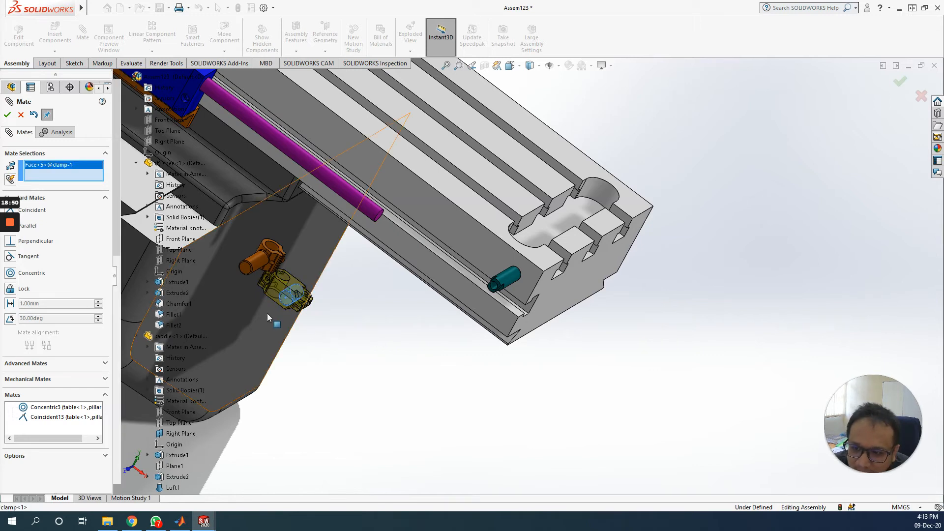
click(509, 276)
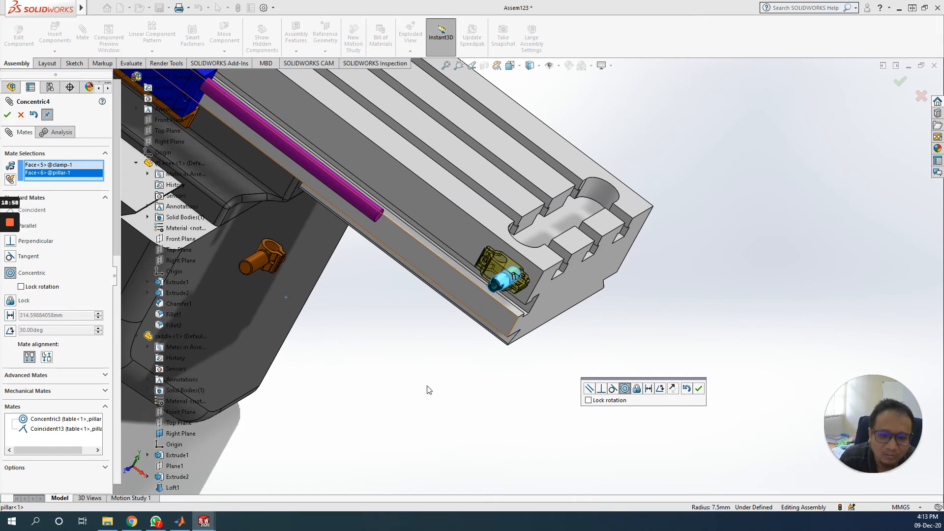
click(7, 115)
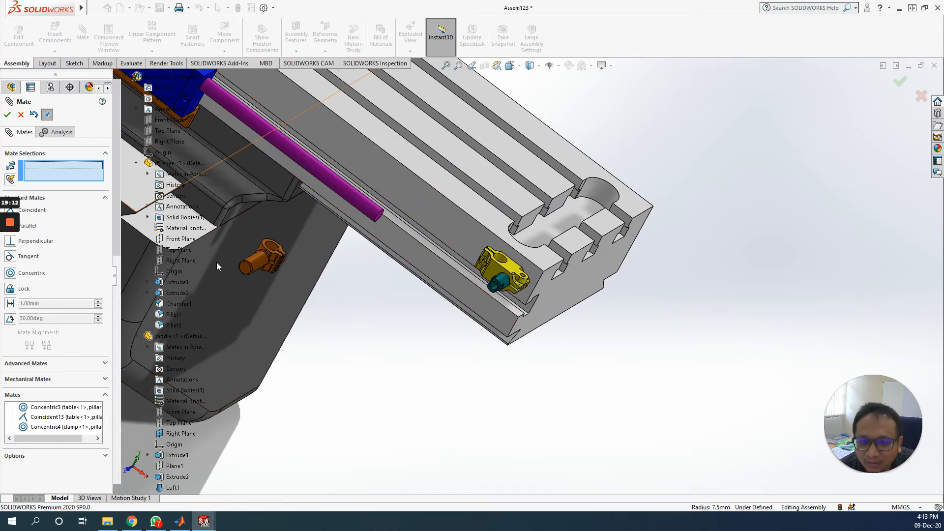
Add a concentric mate between the pin's shank and the open upper bore of the clamp
right_click(261, 263)
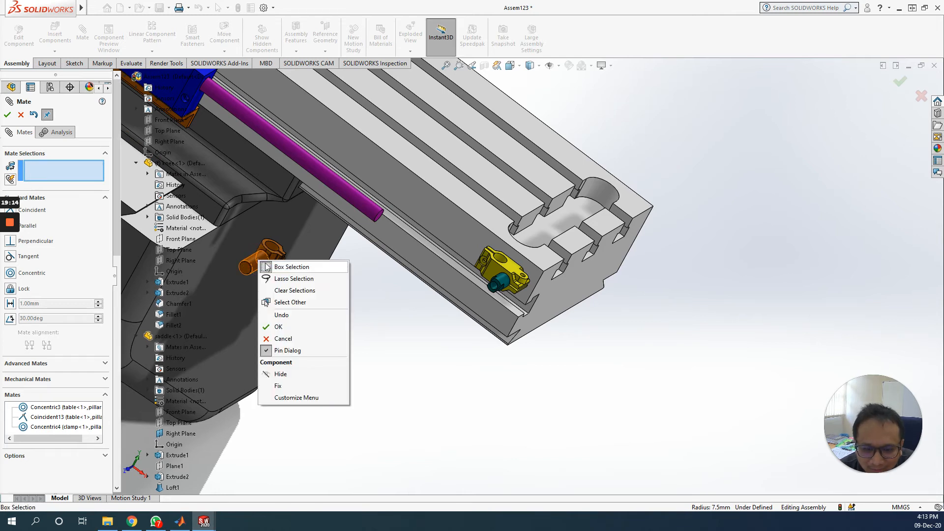
click(368, 267)
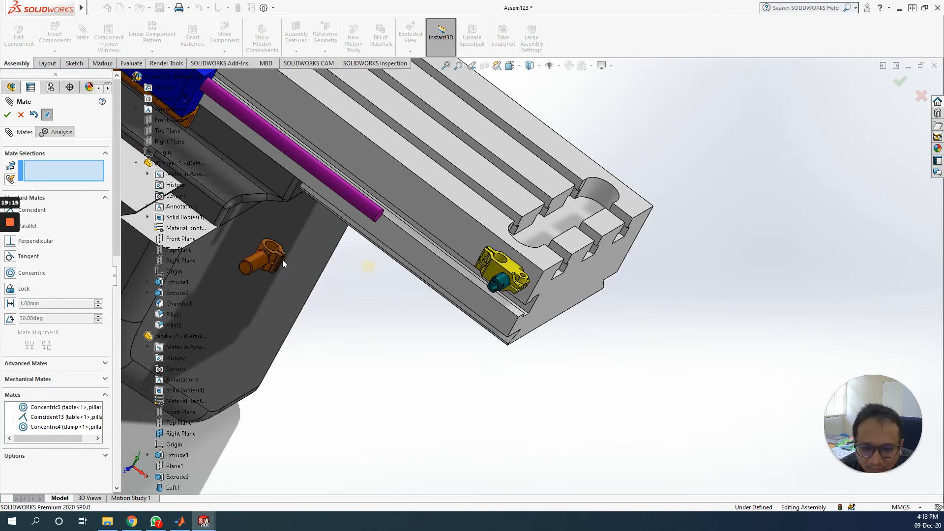
click(256, 267)
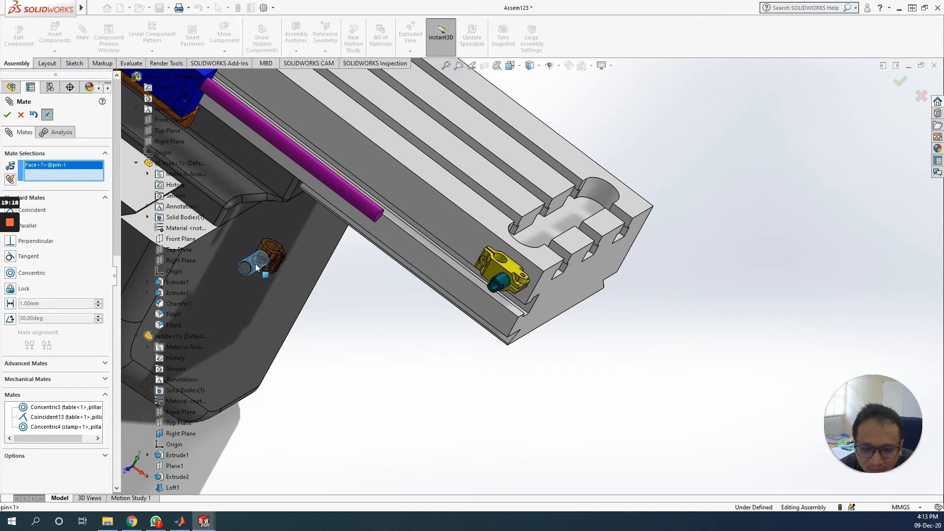
click(502, 261)
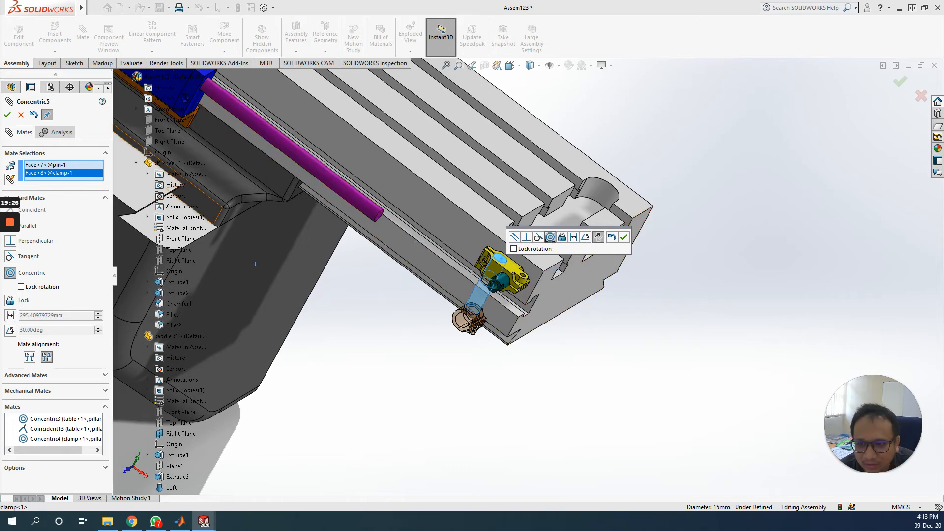
click(8, 116)
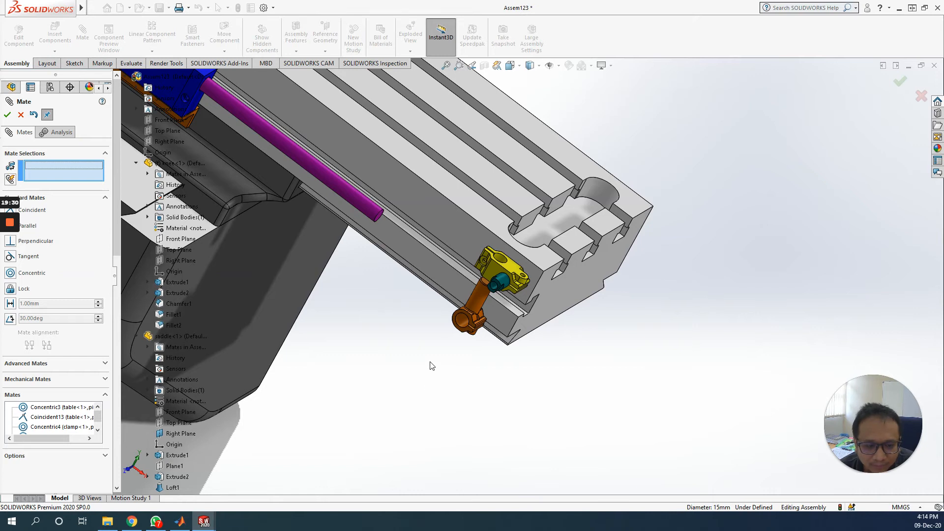
Mate the pin's ring bore concentric with the scale rod and slide the rod along its axis toward the pin
click(463, 325)
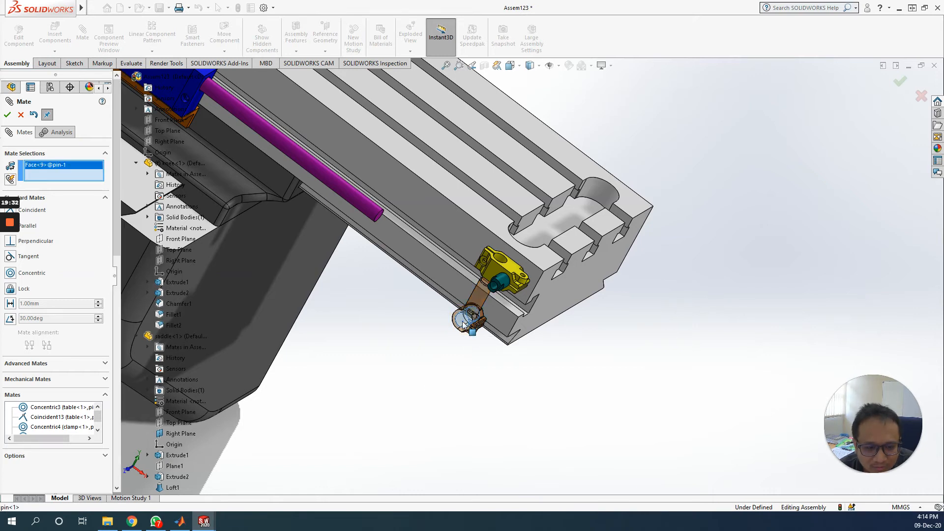
click(366, 209)
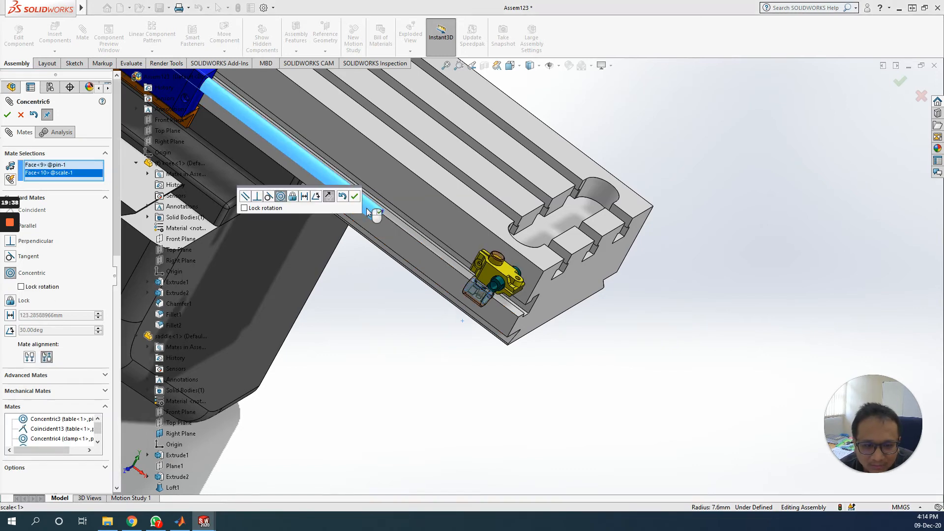
click(7, 114)
drag(355, 200, 554, 346)
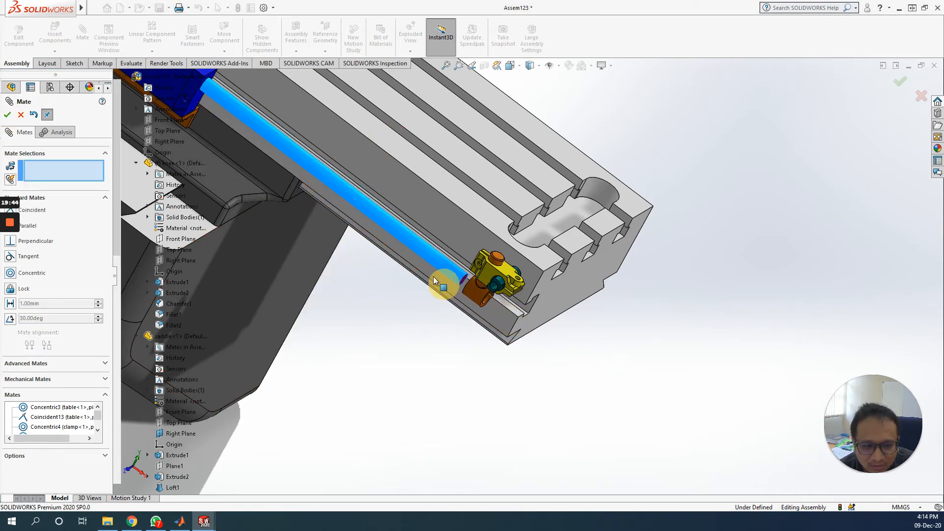
drag(419, 274, 445, 290)
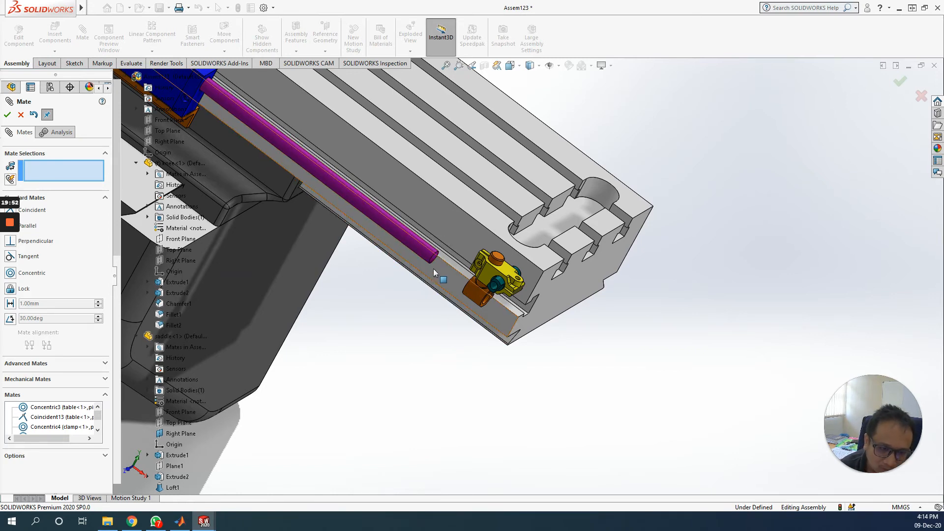
Add a 5 mm distance mate between the pin's ring face and the scale rod's end face, flipped so the rod protrudes
scroll(433, 263, down, 2)
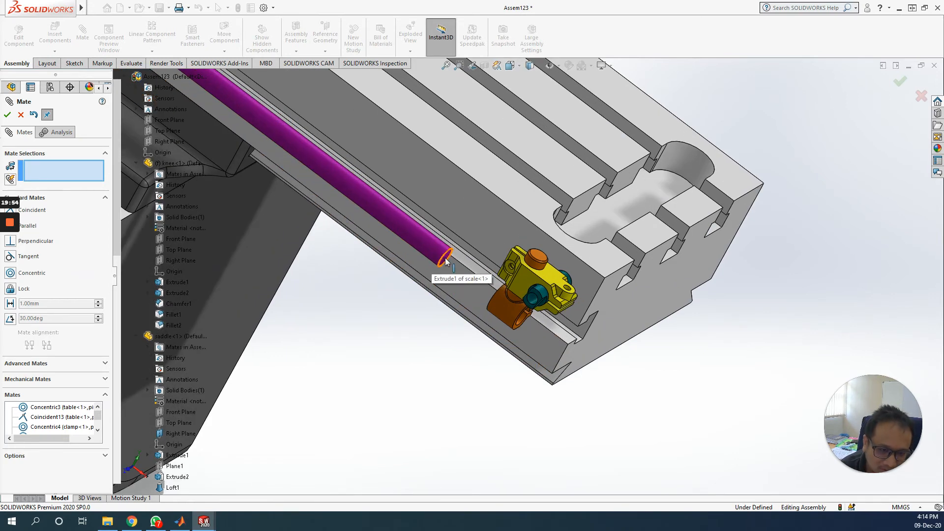
scroll(444, 262, down, 3)
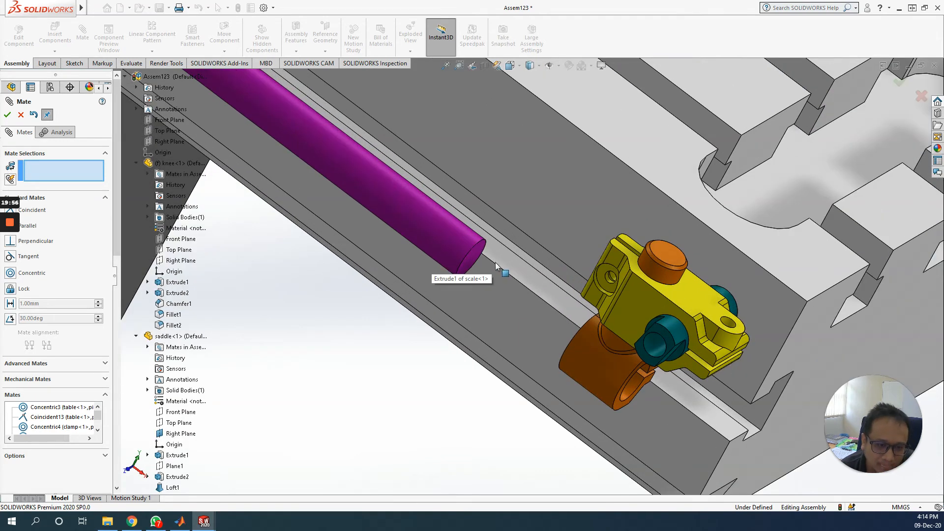
middle_drag(469, 256, 364, 364)
scroll(379, 381, up, 5)
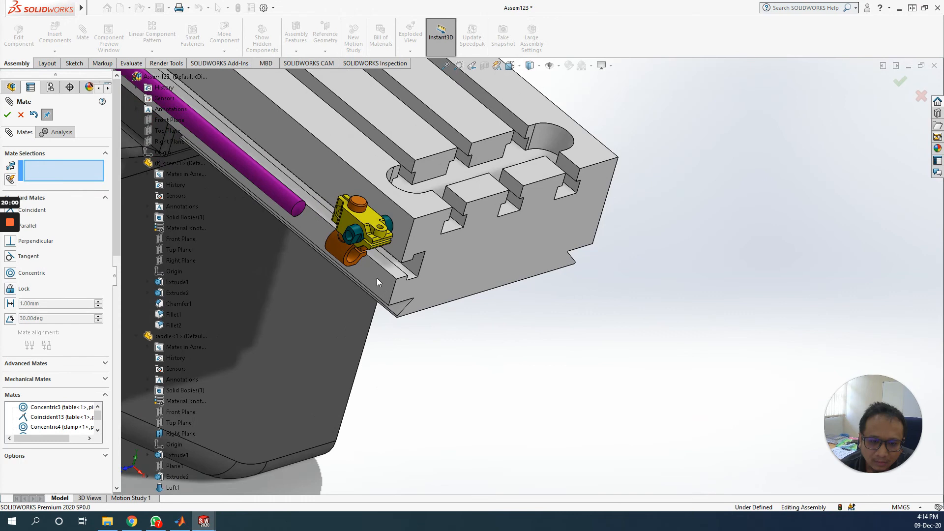
click(351, 268)
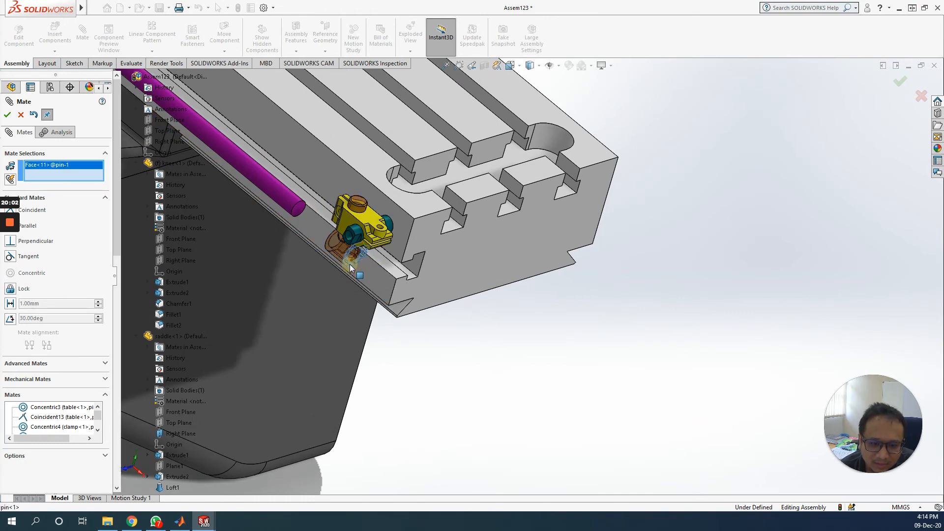
click(298, 213)
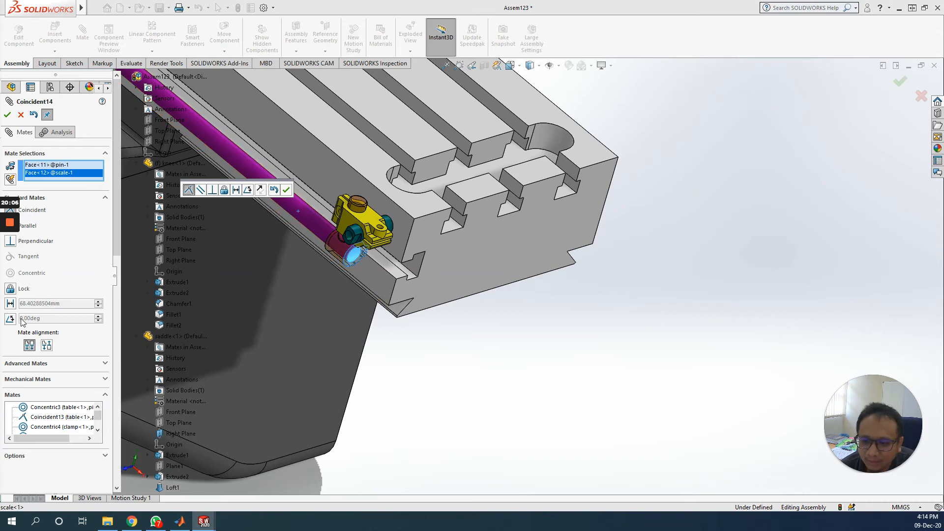
click(10, 304)
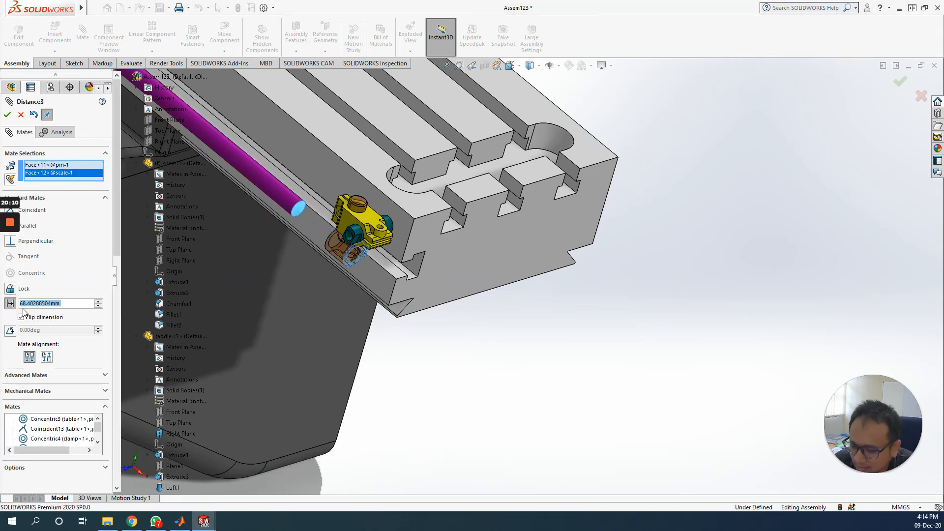
text(5)
key(Return)
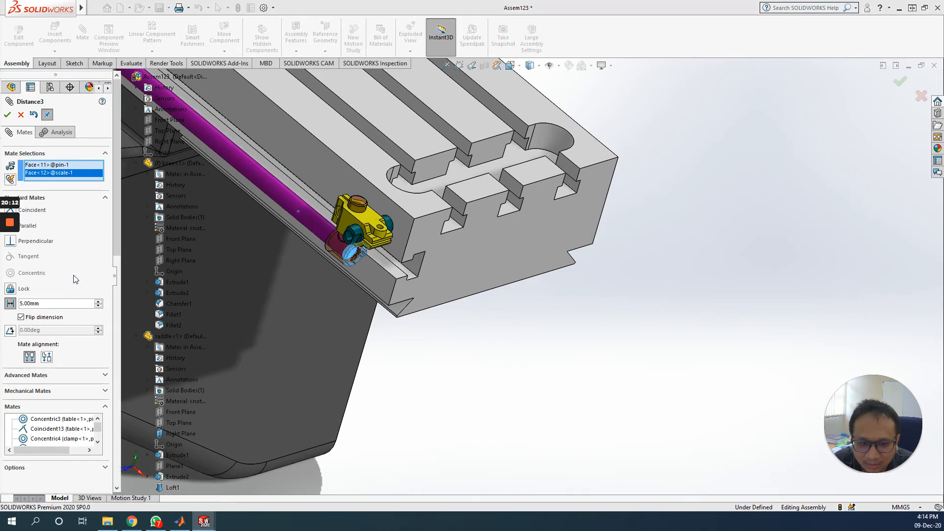
click(21, 317)
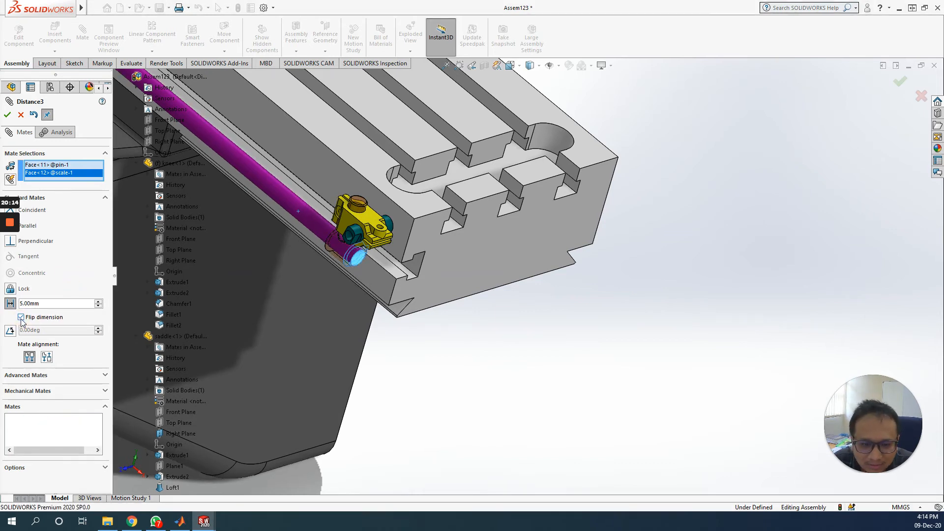
click(7, 116)
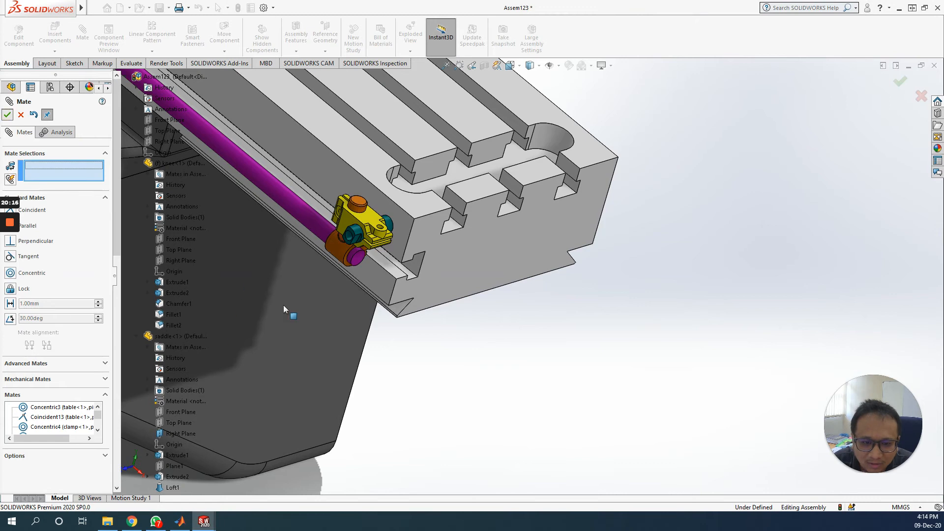
scroll(287, 216, up, 2)
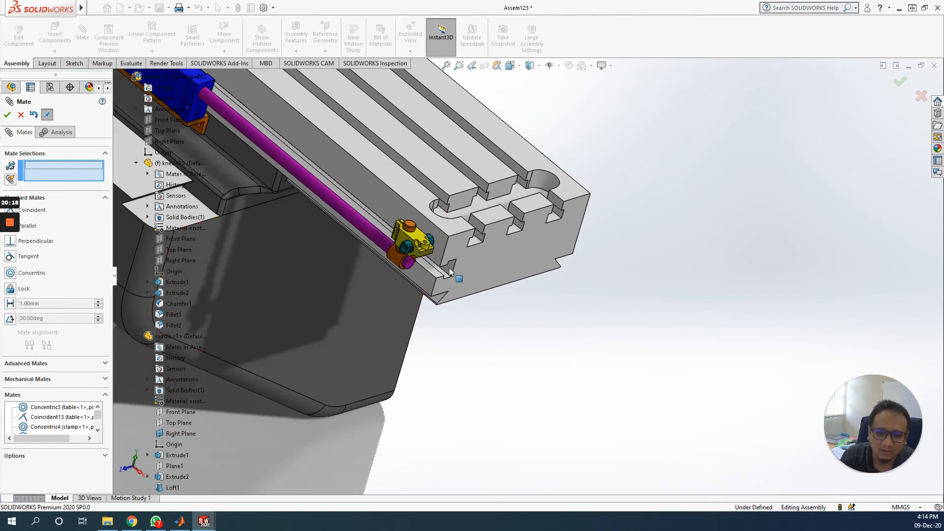
mouse_move(361, 227)
mouse_down()
mouse_move(400, 255)
mouse_move(367, 220)
mouse_up()
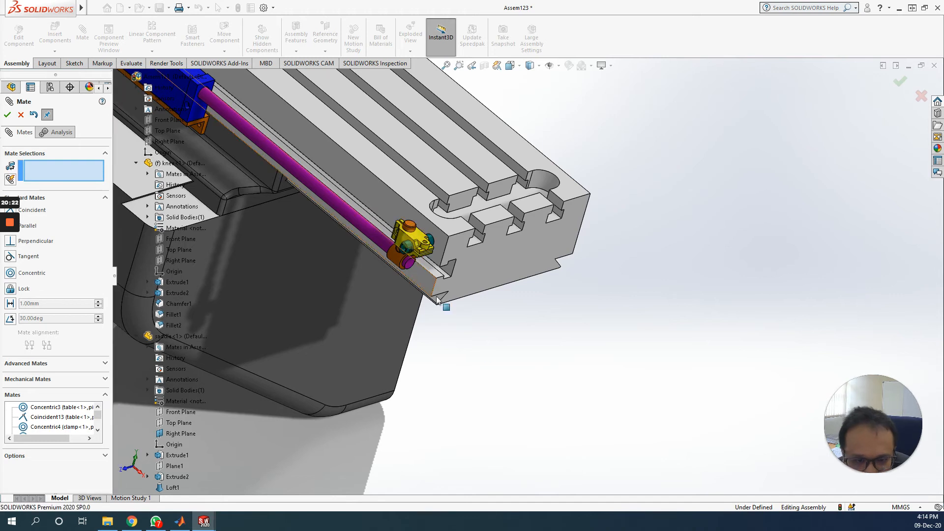
scroll(468, 393, up, 1)
middle_drag(467, 398, 429, 405)
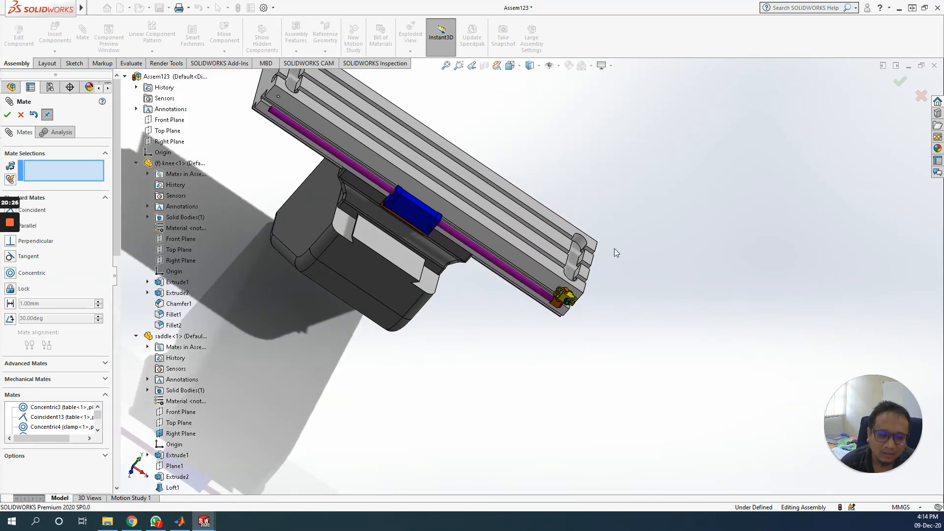
scroll(564, 298, down, 3)
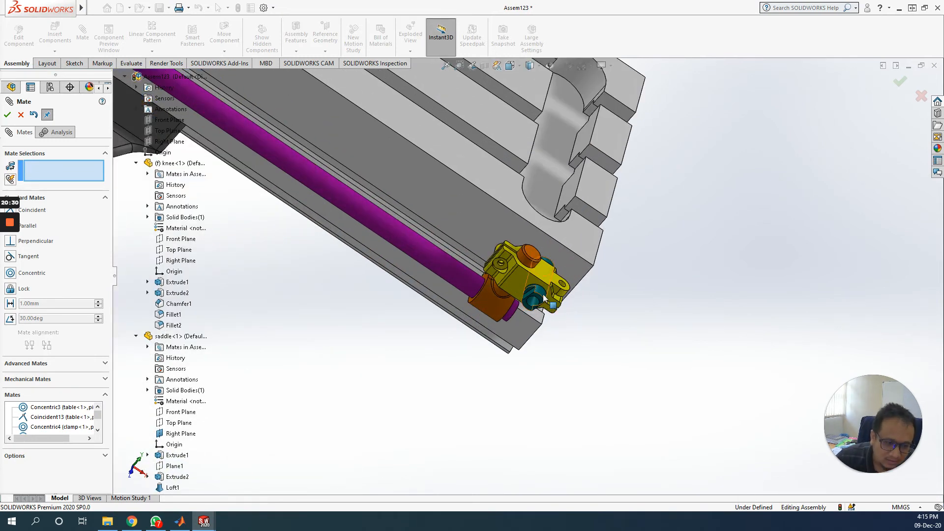
click(544, 298)
click(522, 284)
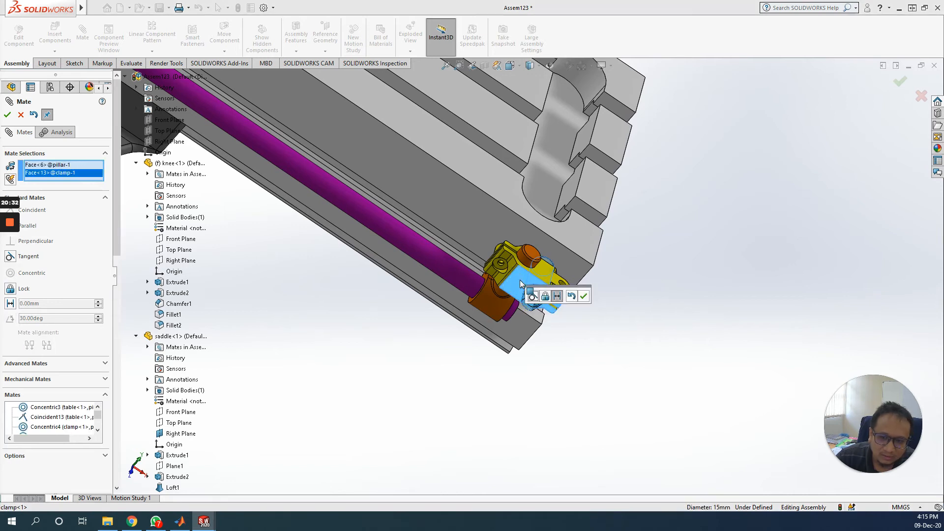
click(21, 114)
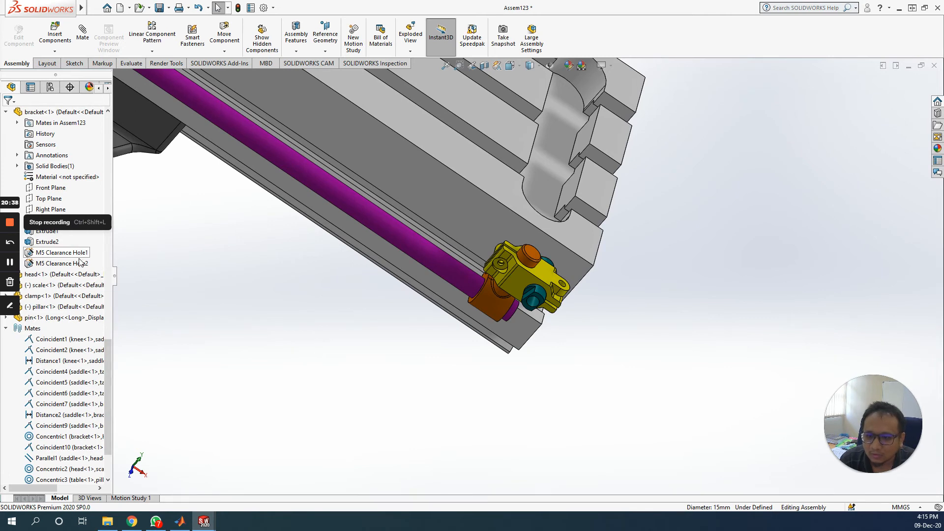
Copy the clamp, pillar and pin together and paste a second set in the empty space beside the table
click(56, 287)
click(149, 304)
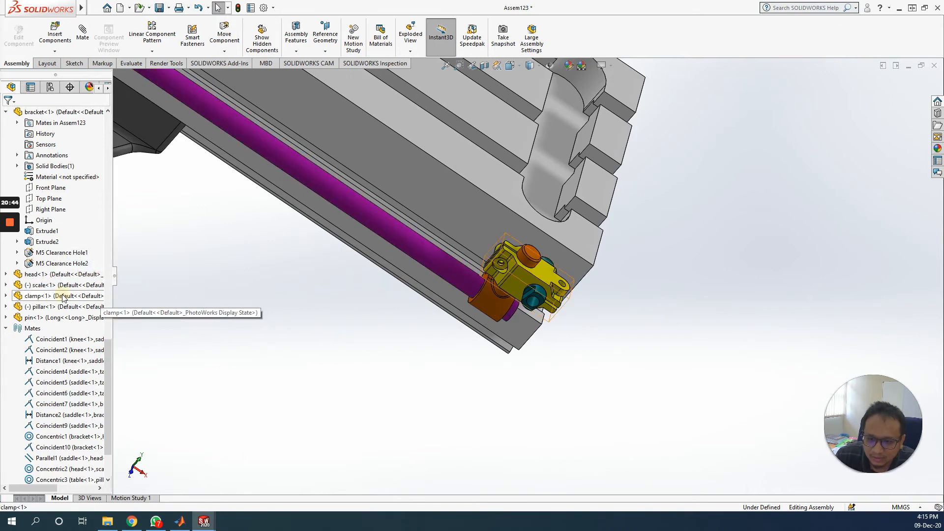
click(58, 307)
ctrl+click(58, 310)
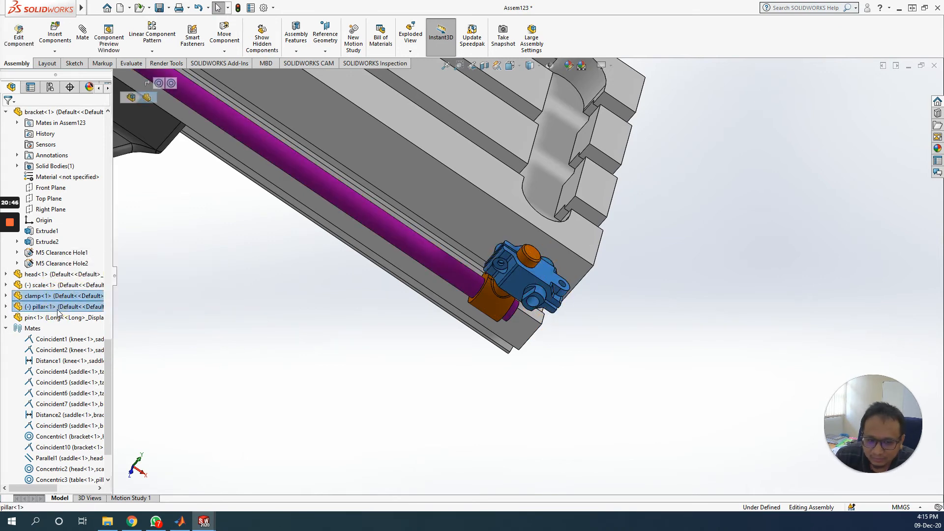
ctrl+click(57, 317)
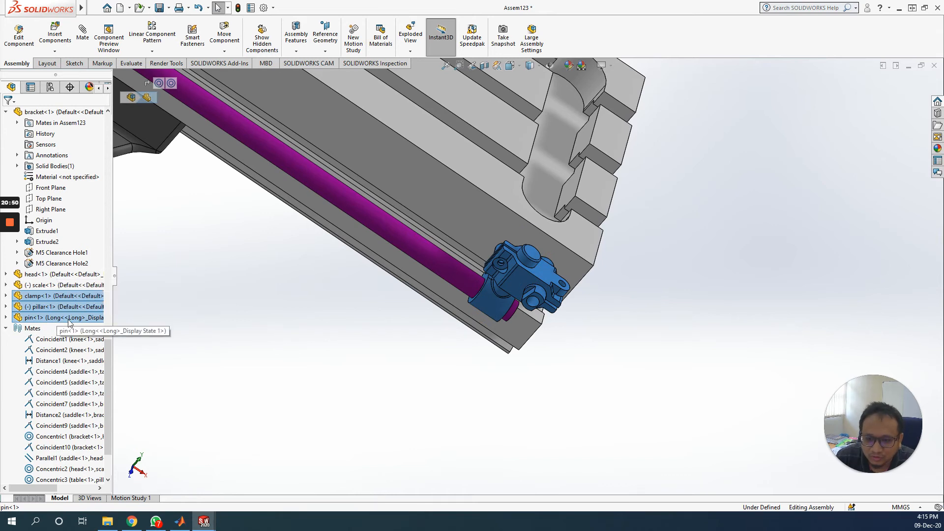
scroll(337, 368, up, 2)
scroll(335, 364, up, 3)
key(f)
click(510, 66)
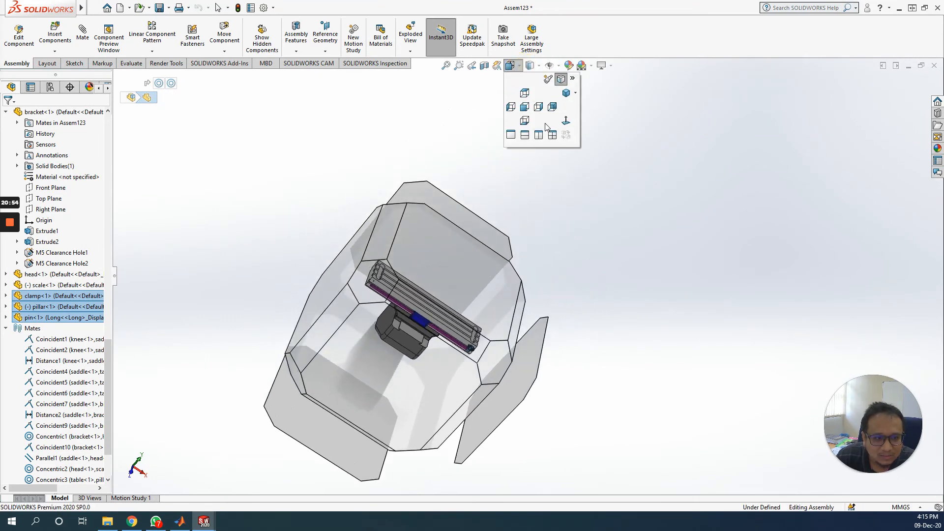
click(566, 93)
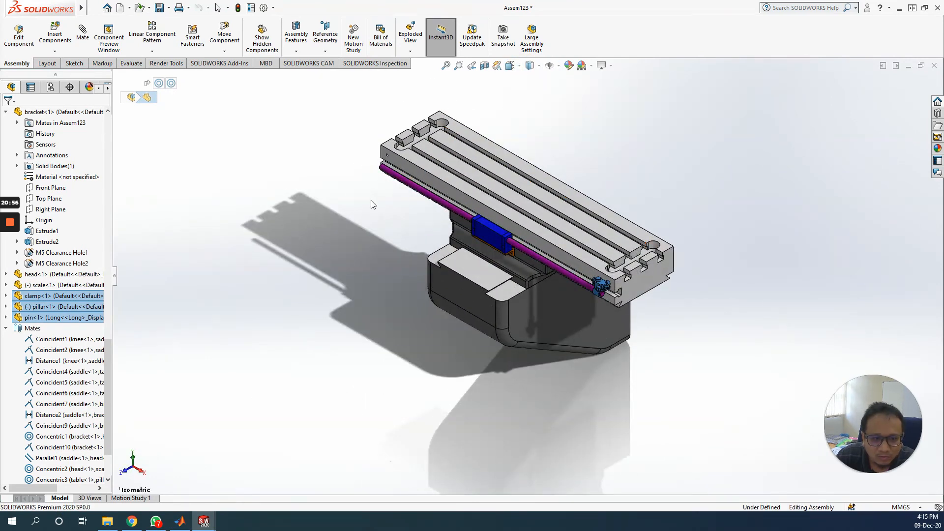
click(371, 200)
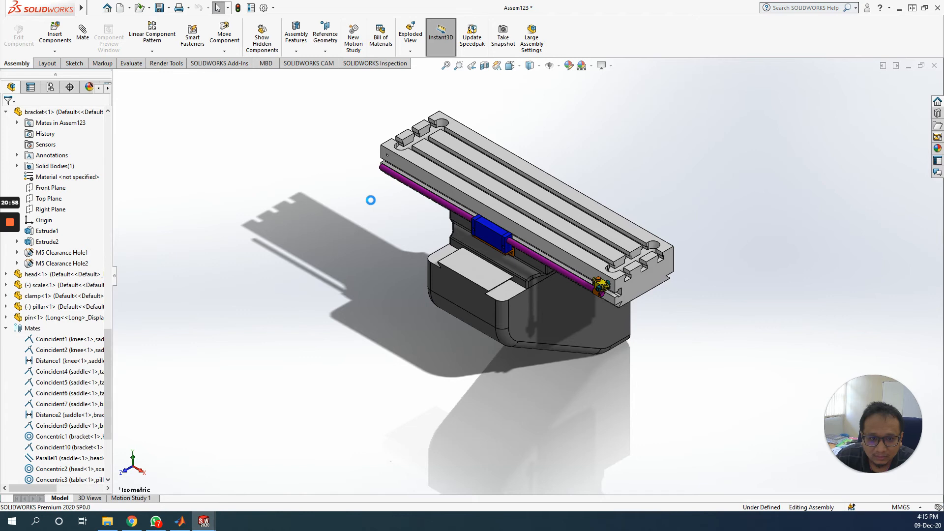
key(ctrl+v)
Pull the copied pillar out of its clamp and mate its outer cylindrical face concentric with the copied clamp's side bore
scroll(379, 203, down, 5)
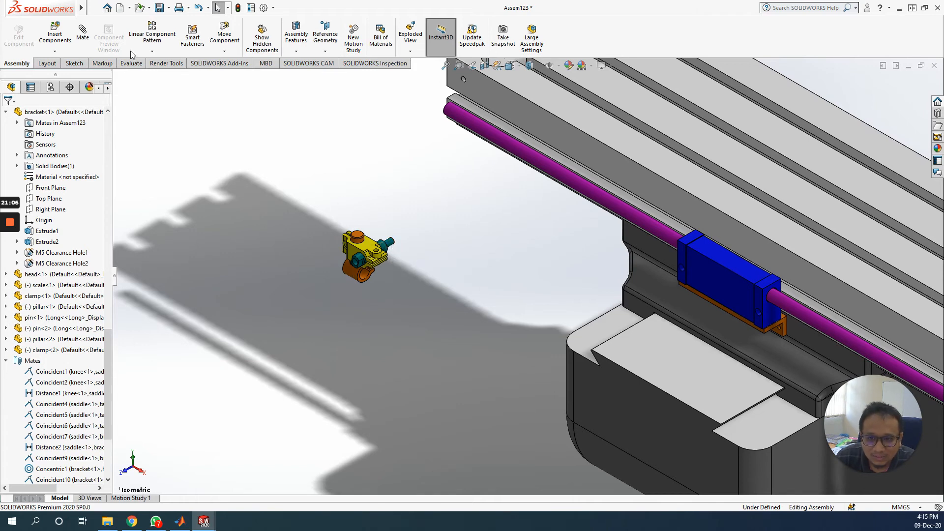
click(83, 35)
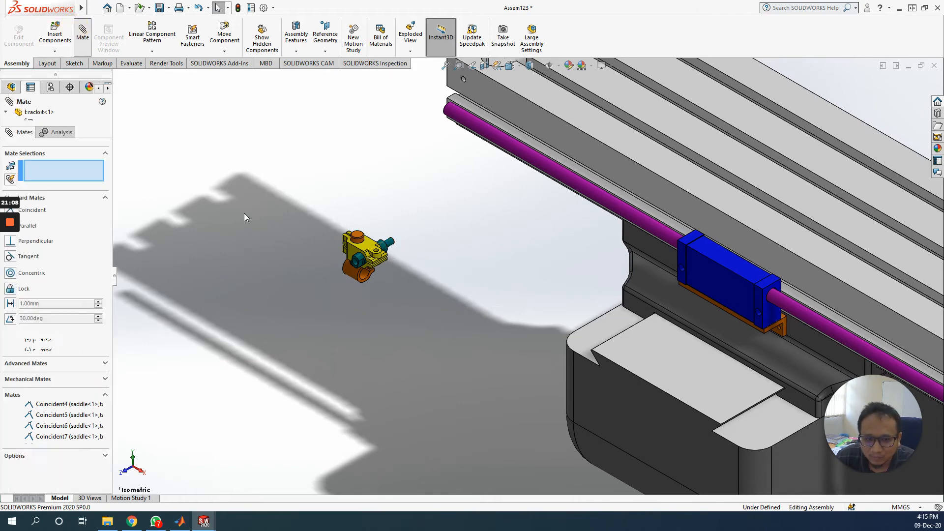
scroll(417, 255, down, 4)
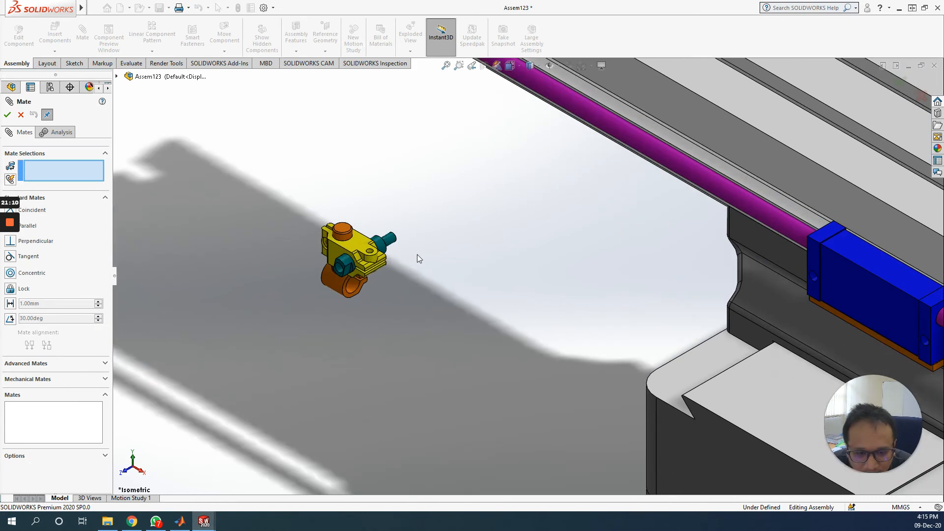
drag(399, 242, 474, 191)
click(434, 220)
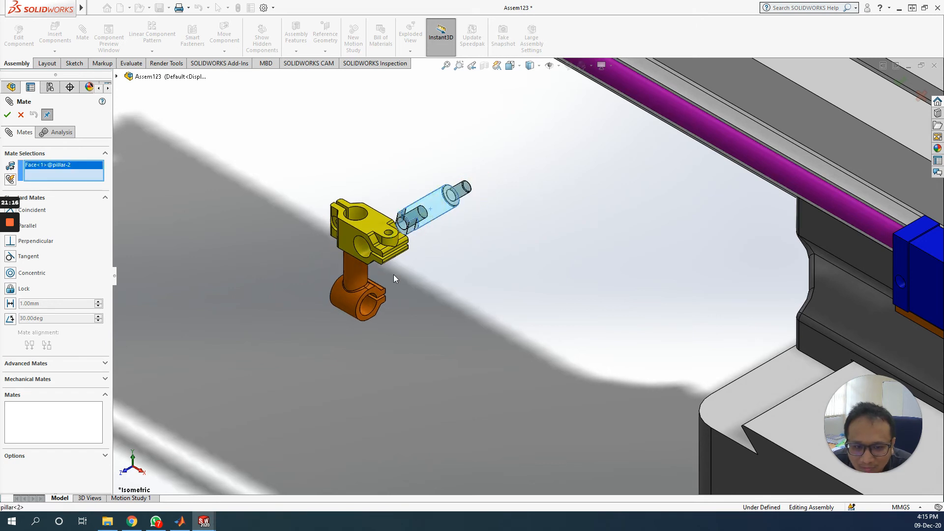
click(362, 253)
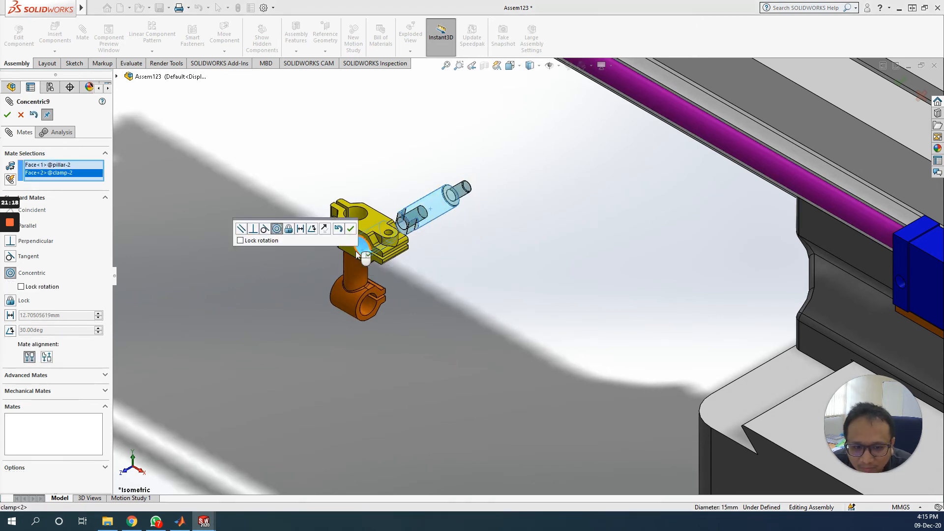
click(7, 116)
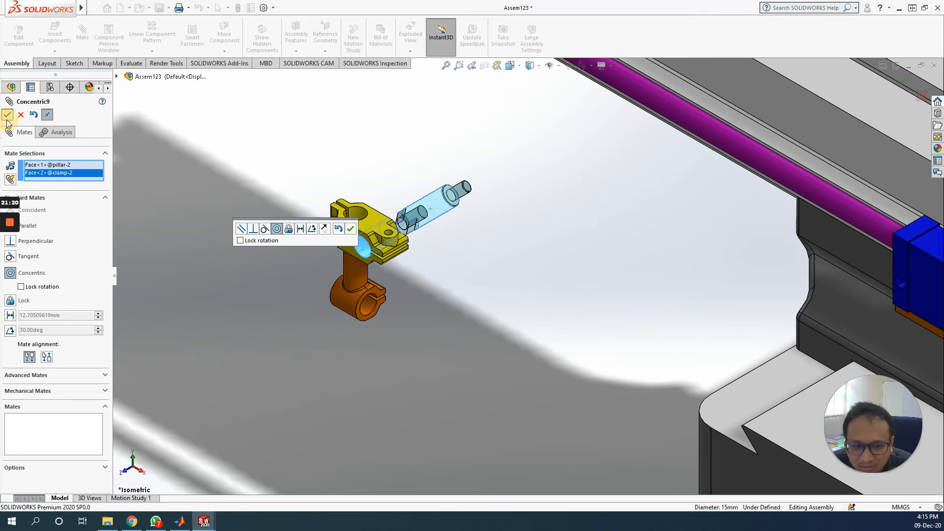
Add a concentric mate between the copied pin's shank and the upper bore of the copied clamp
click(353, 269)
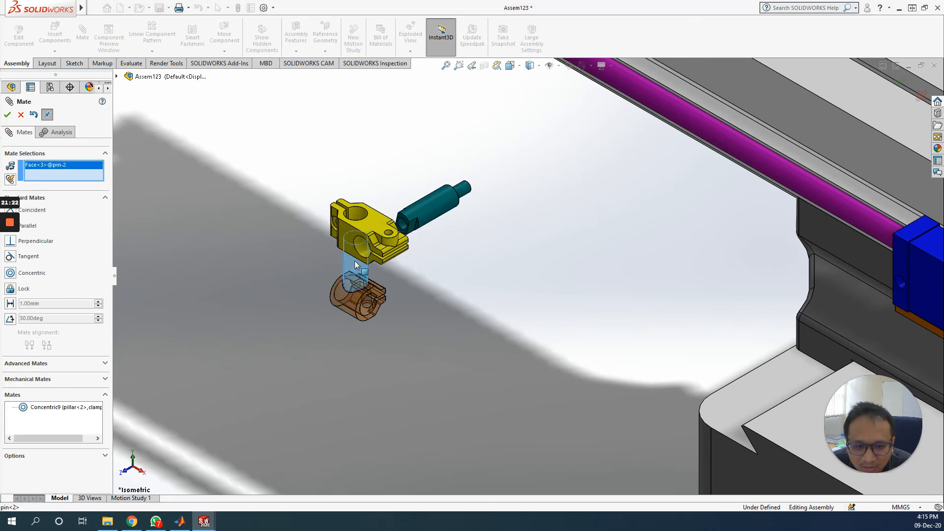
click(356, 216)
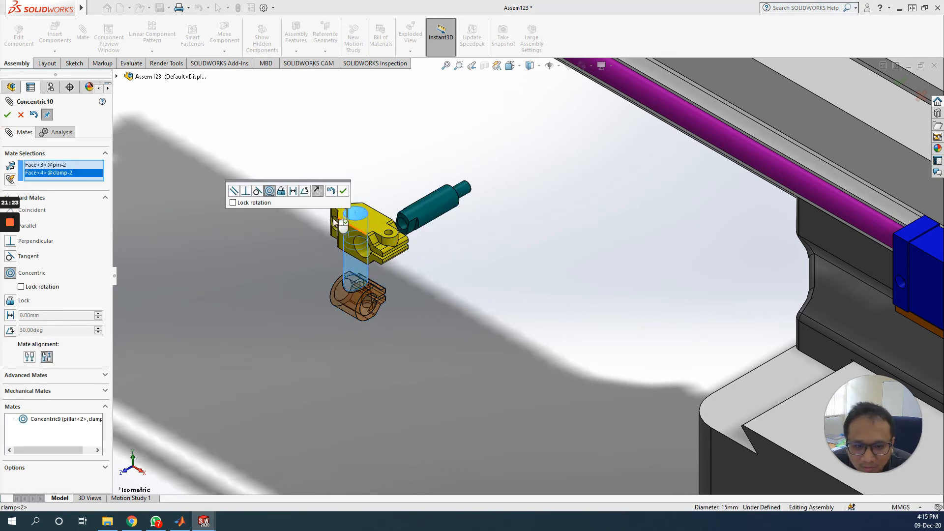
click(7, 115)
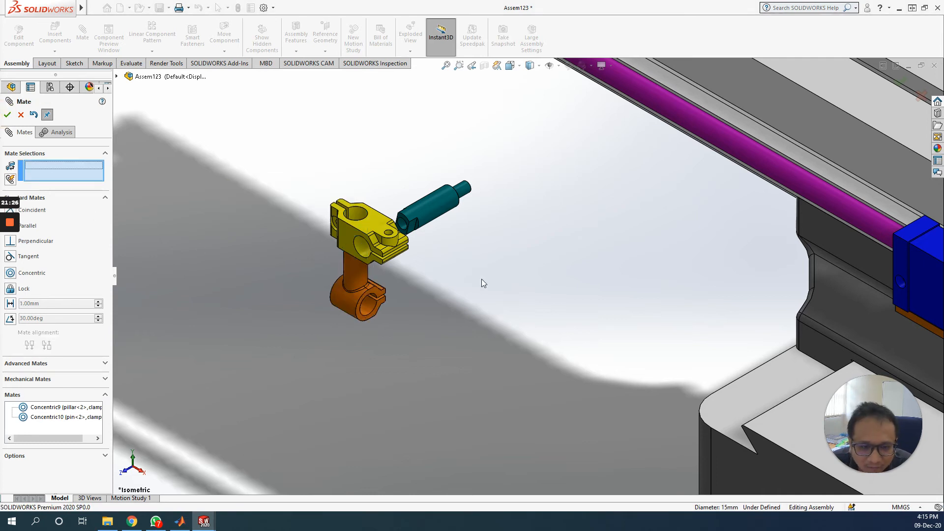
Add a concentric mate between the copied pin's ring bore and the cylindrical face of the scale rod
scroll(481, 279, up, 4)
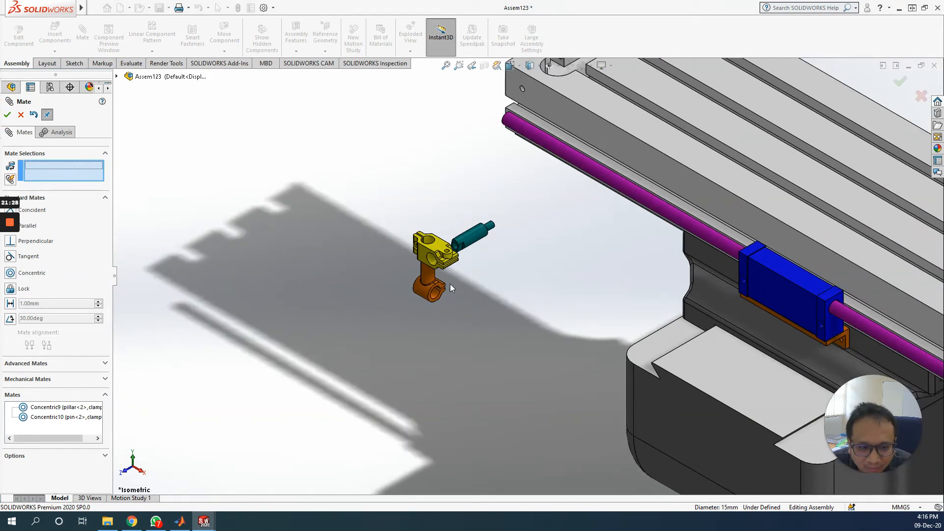
click(437, 294)
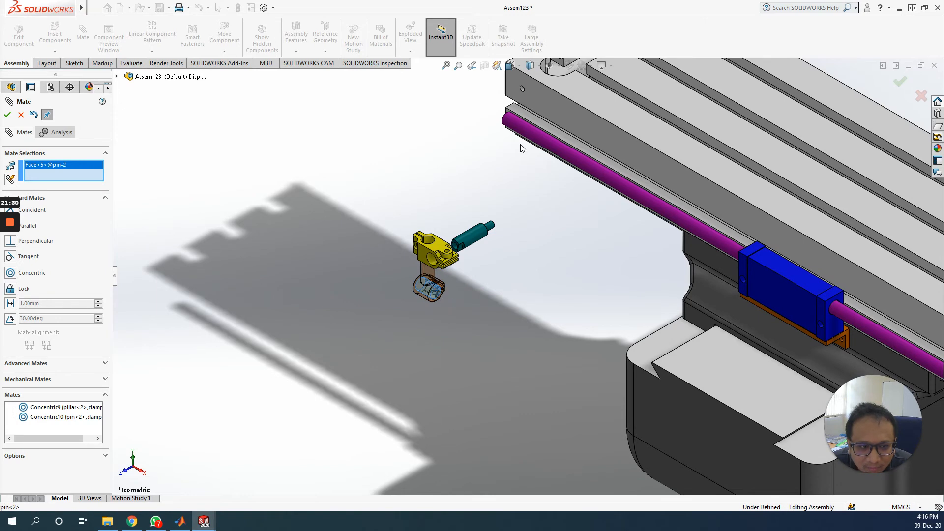
click(536, 134)
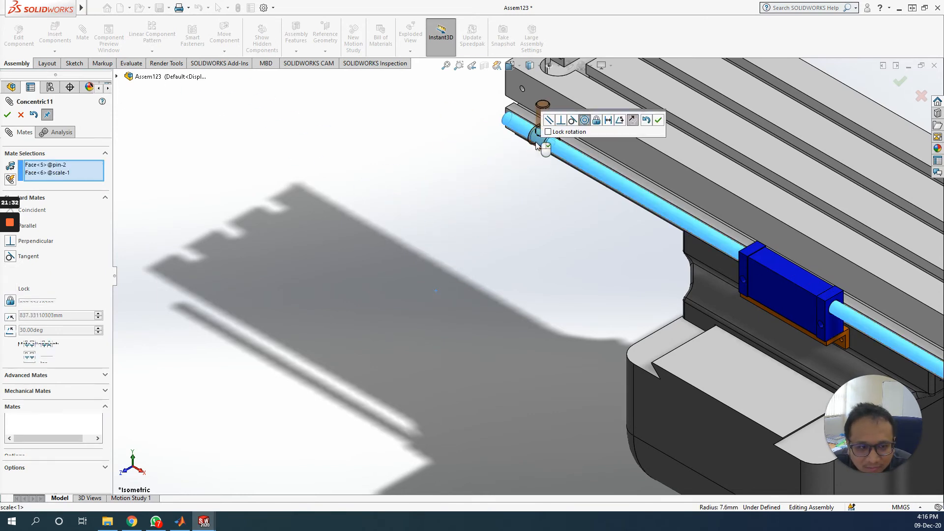
scroll(508, 226, up, 6)
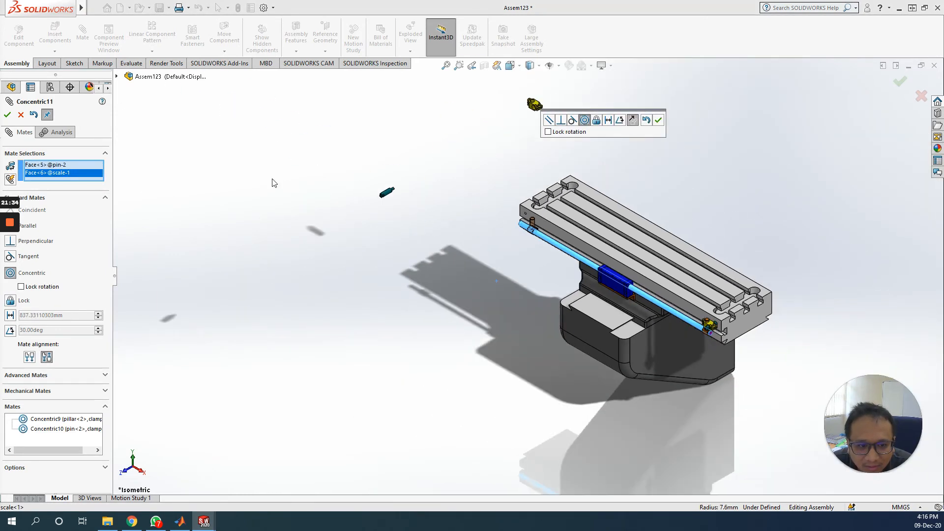
click(8, 116)
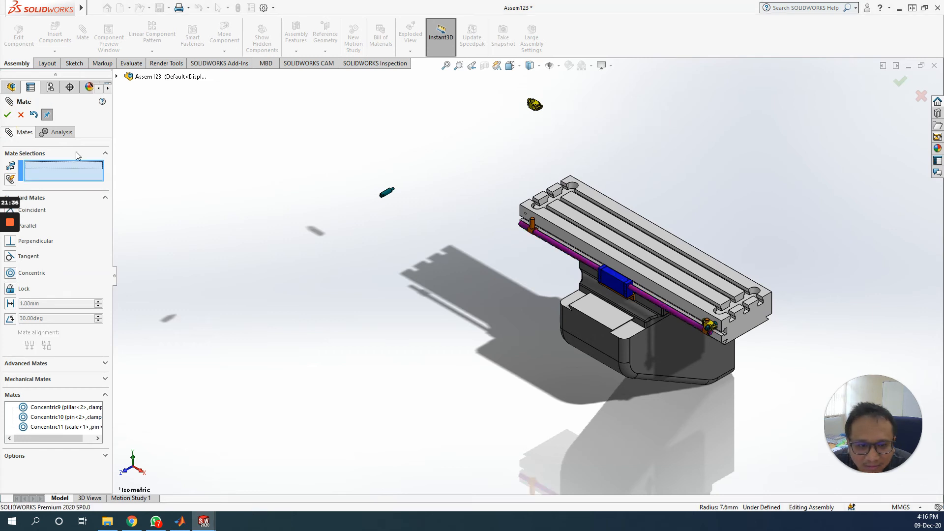
Add a concentric mate between the copied pillar's narrow shank and the hole near the end of the table's long side
scroll(416, 196, down, 4)
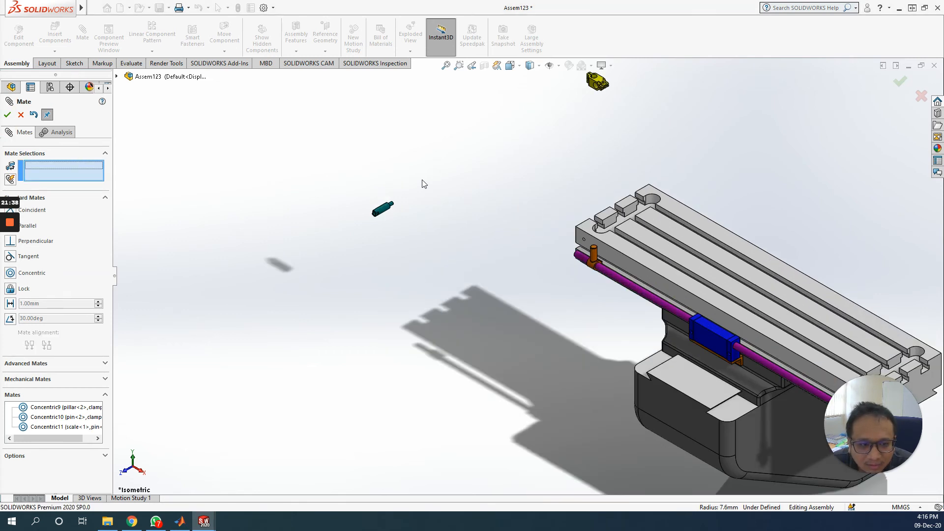
click(386, 245)
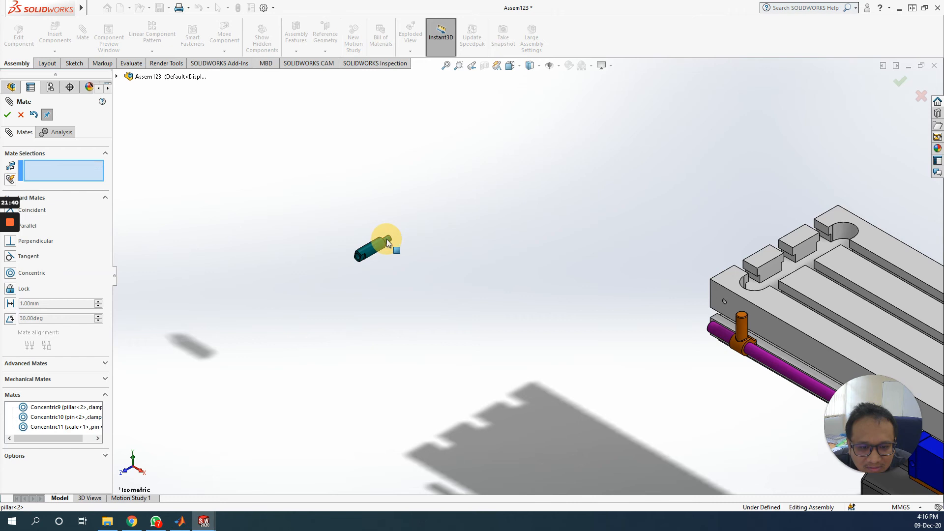
scroll(704, 271, down, 5)
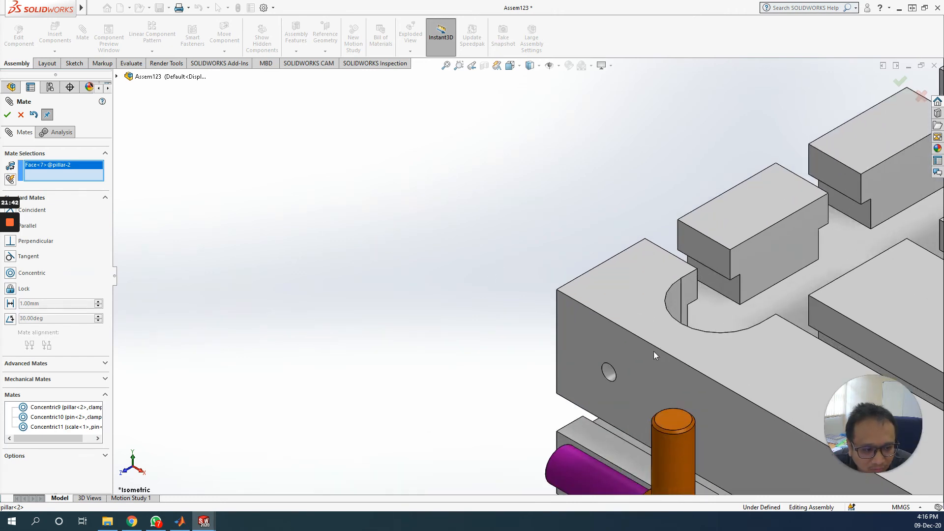
click(609, 377)
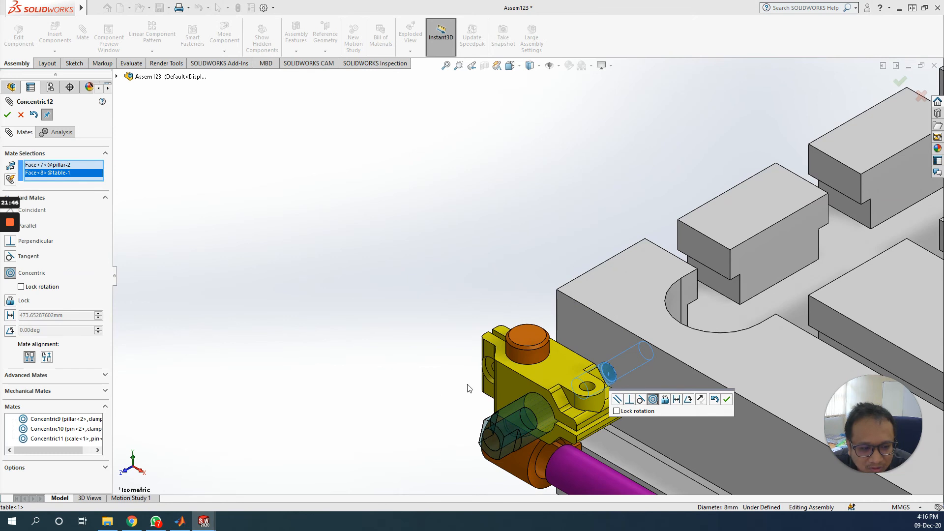
middle_drag(467, 388, 417, 362)
click(8, 115)
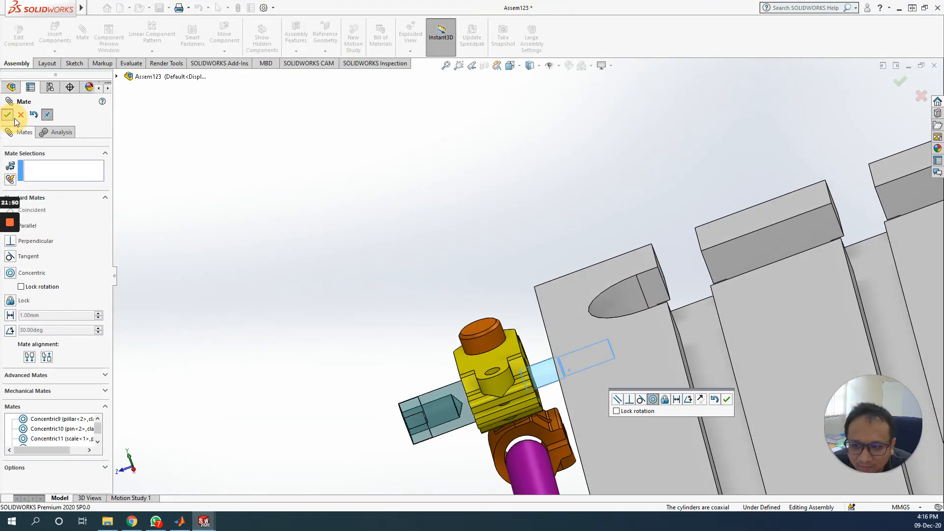
Make the copied pillar's shoulder face coincident with the table's long side face, finish mating and return to the isometric view
middle_drag(432, 445, 449, 437)
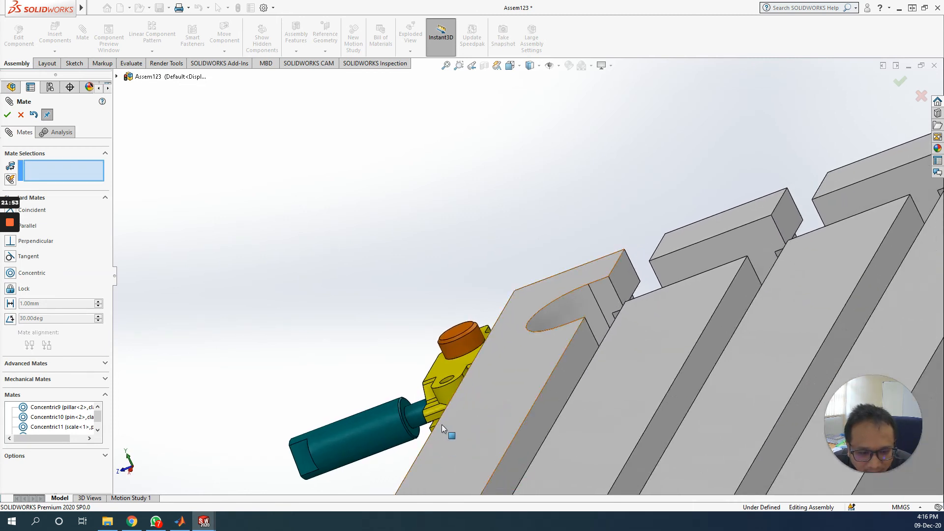
click(408, 408)
middle_drag(407, 408, 477, 408)
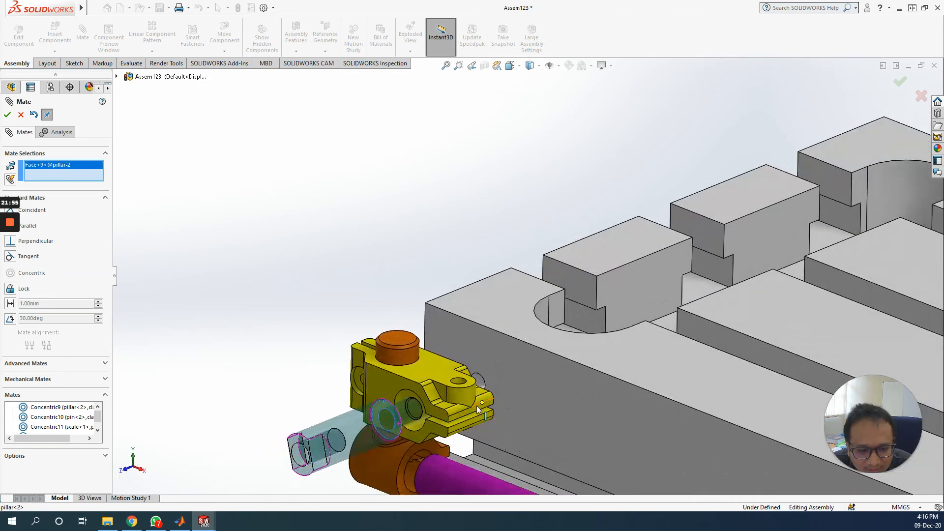
click(564, 405)
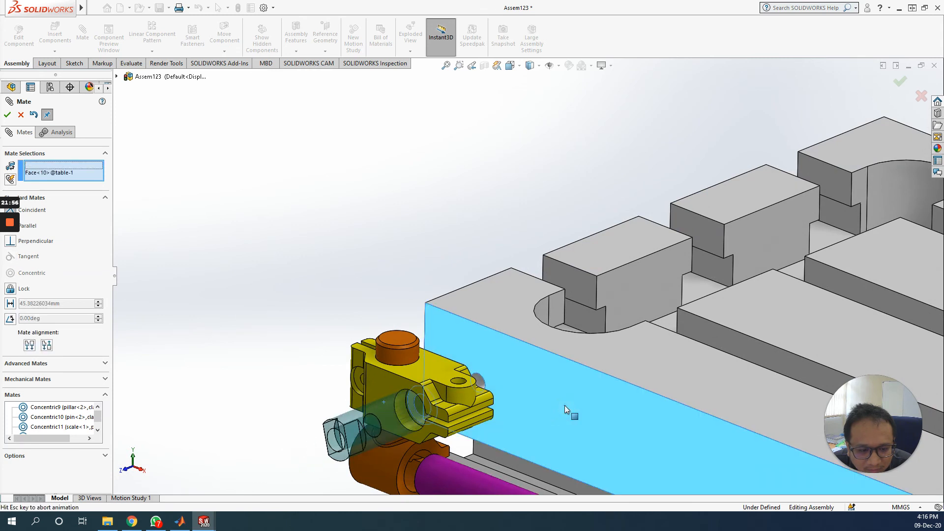
click(8, 115)
scroll(313, 305, up, 5)
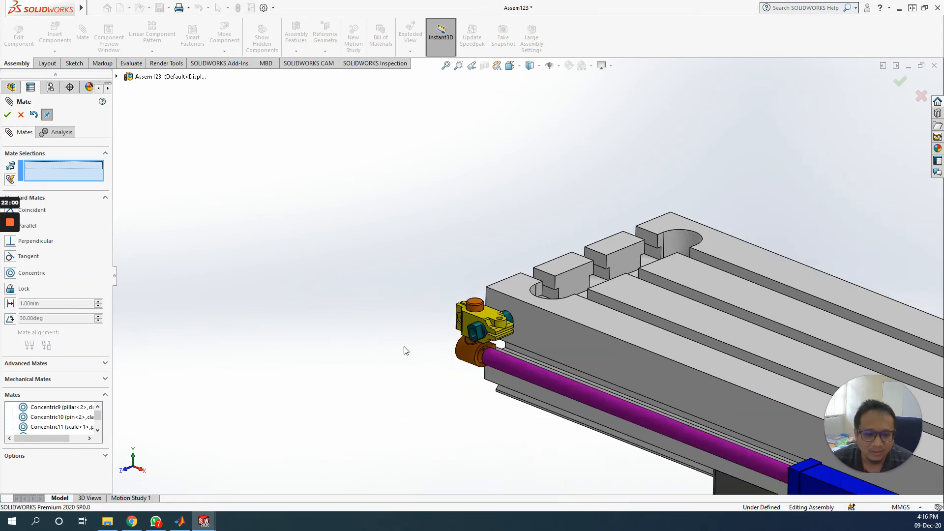
scroll(529, 375, up, 3)
mouse_move(529, 375)
middle_down()
mouse_move(510, 377)
mouse_move(524, 379)
middle_up()
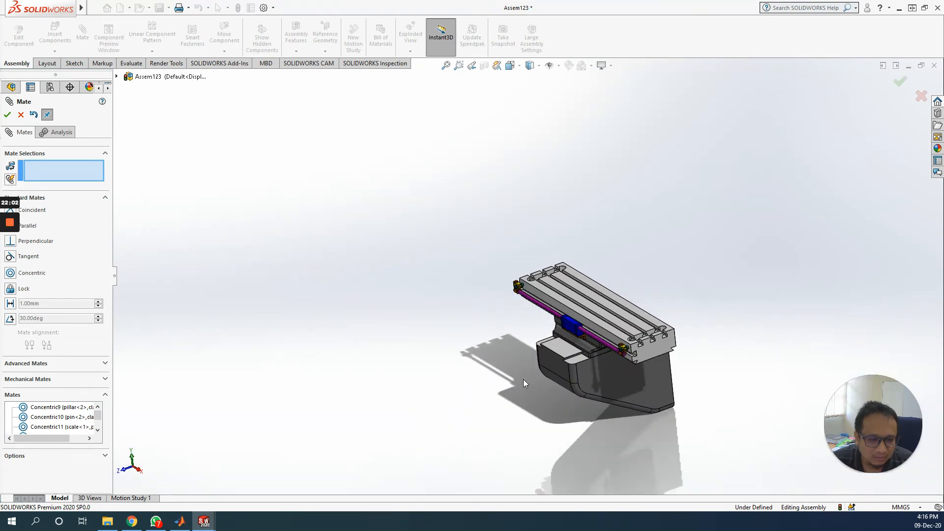
click(512, 65)
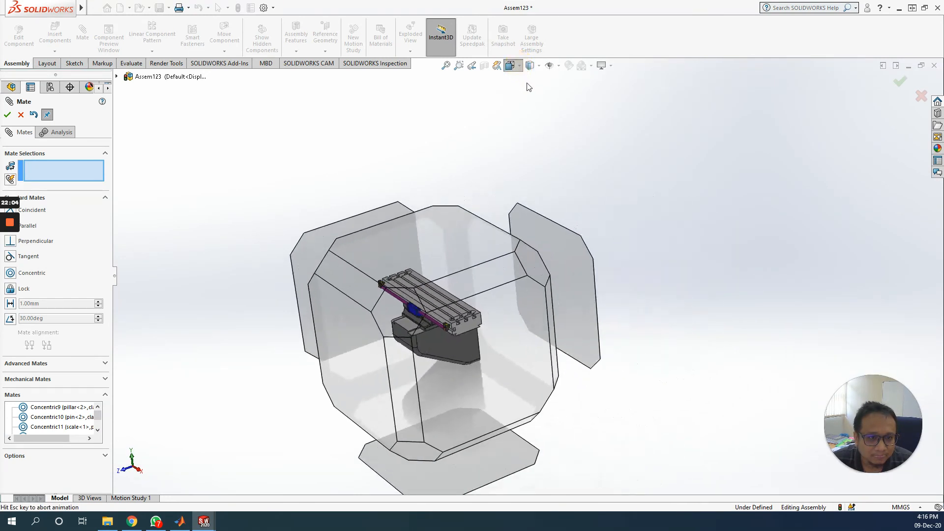
click(566, 93)
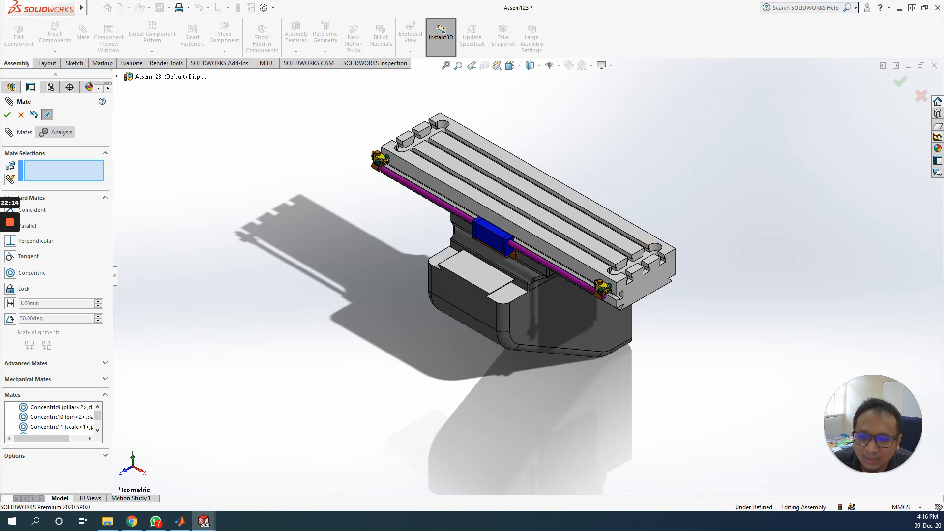
click(21, 115)
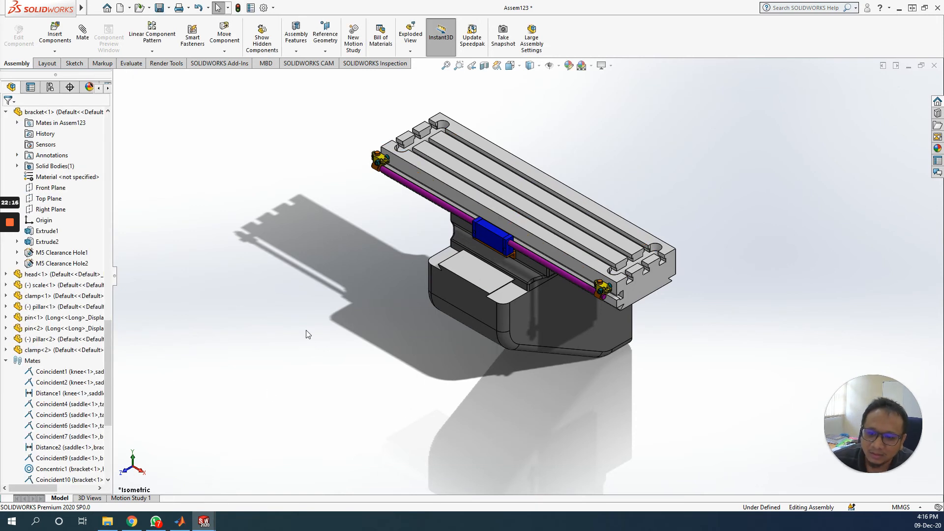
Examine the mates and check how the copied clamp and pin sit at the end of the scale rod
scroll(74, 388, down, 5)
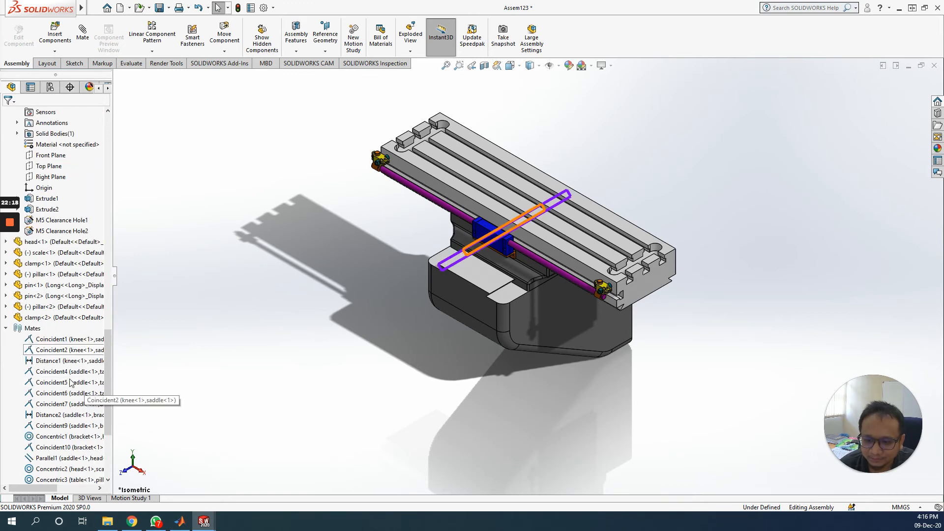
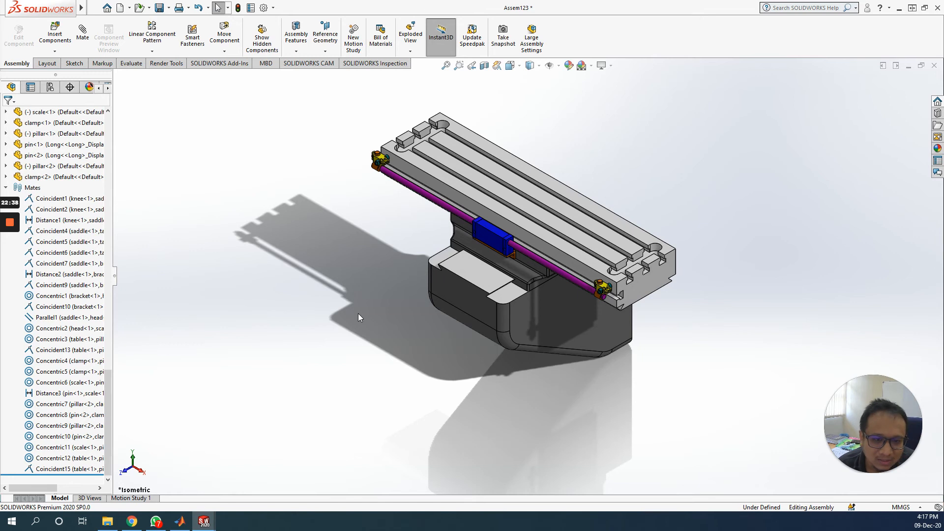
middle_drag(406, 212, 470, 180)
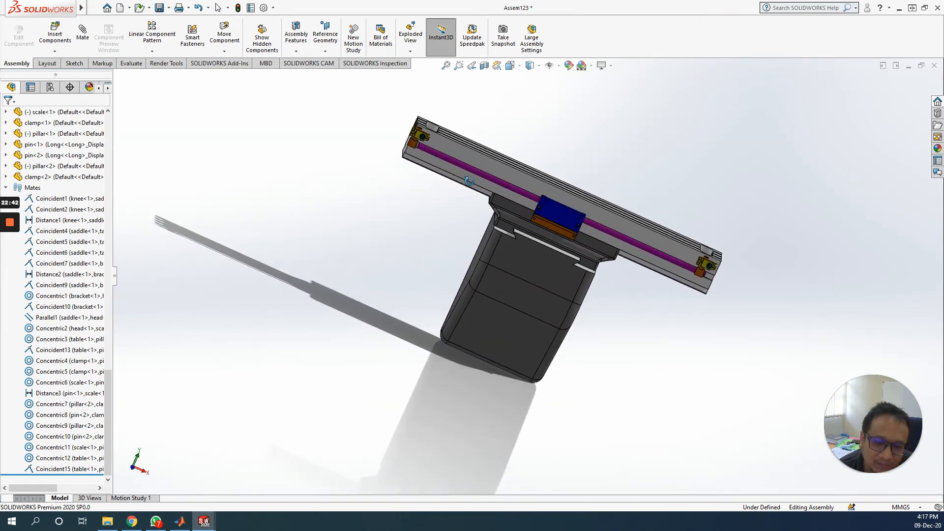
scroll(489, 221, down, 6)
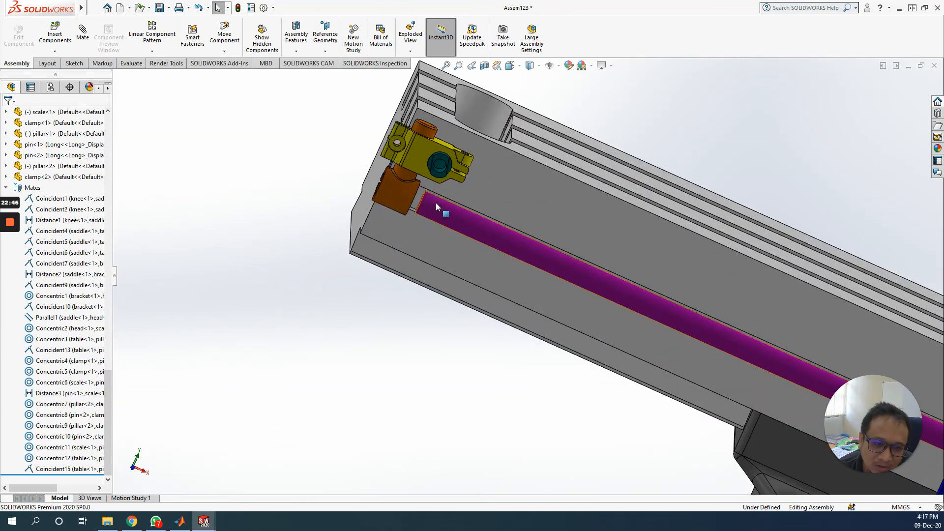
click(403, 196)
click(398, 205)
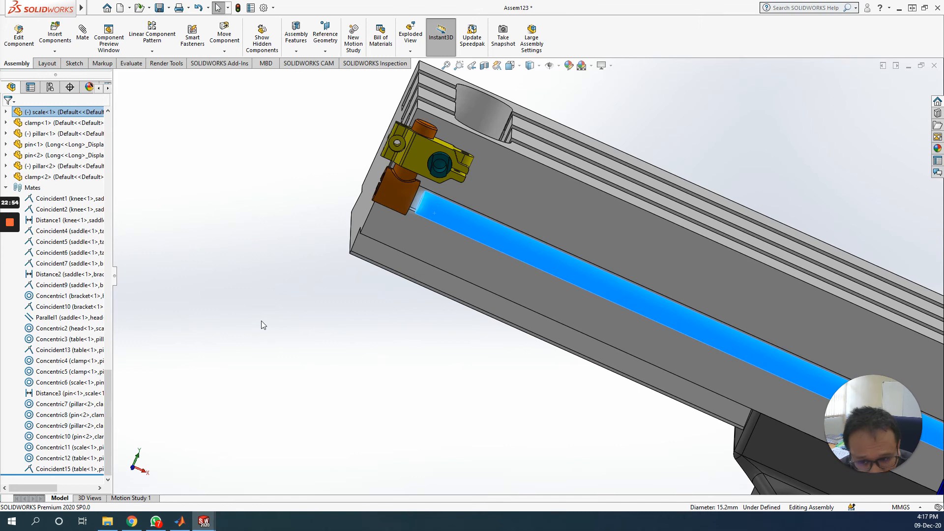
key(ctrl+Right)
key(ctrl+Right)
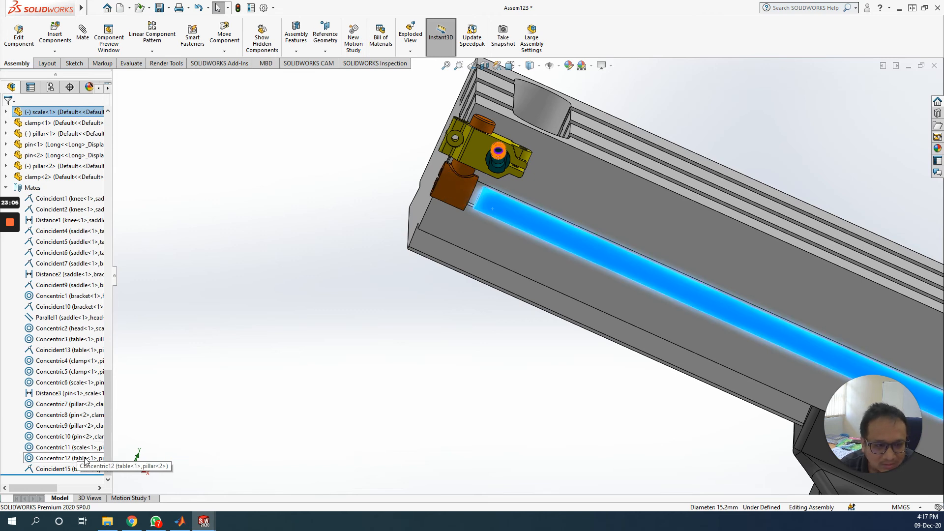
middle_drag(457, 360, 320, 413)
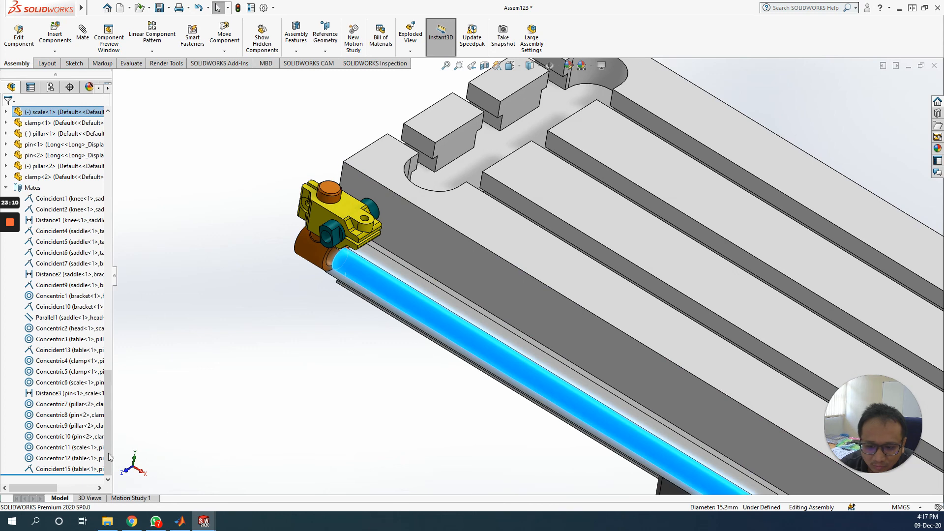
Delete the Concentric11 mate between scale rod and copied pin and the Concentric10 mate between copied pin and clamp
right_click(73, 448)
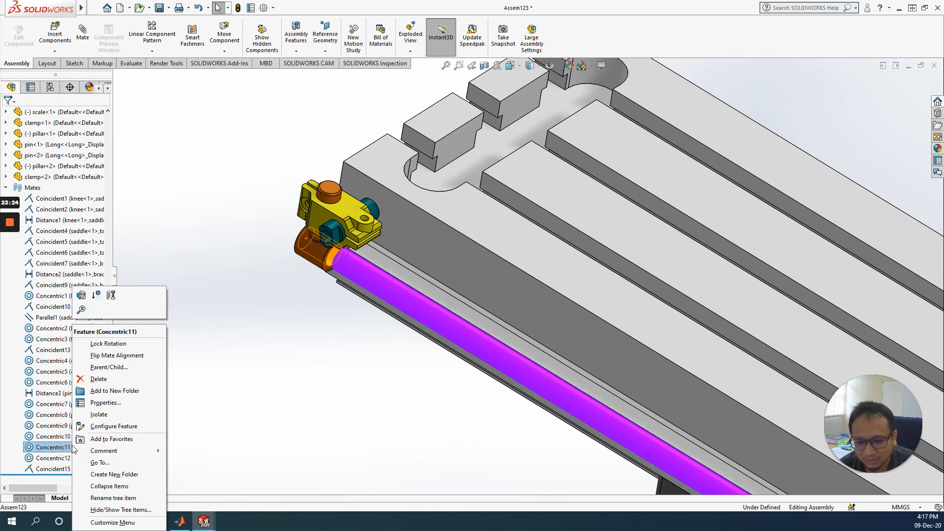
click(98, 384)
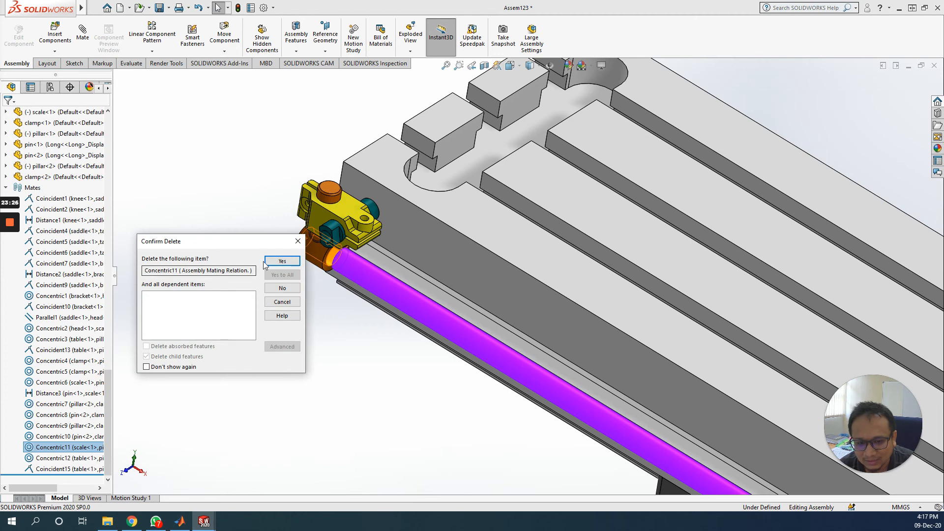
click(274, 262)
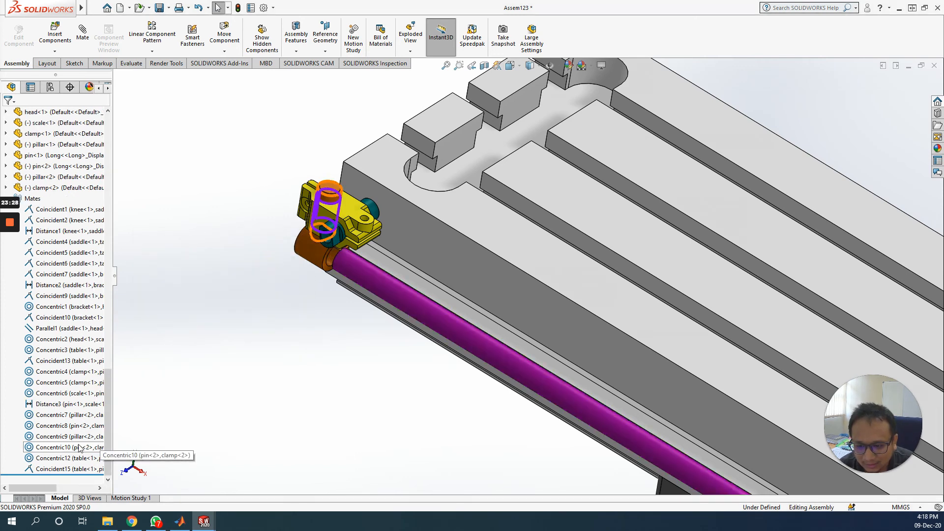
right_click(77, 447)
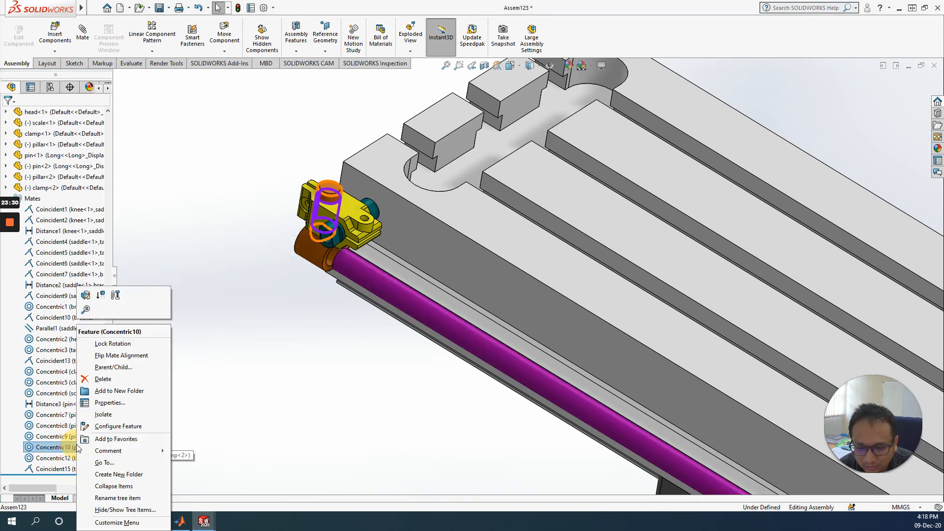
click(110, 379)
click(282, 261)
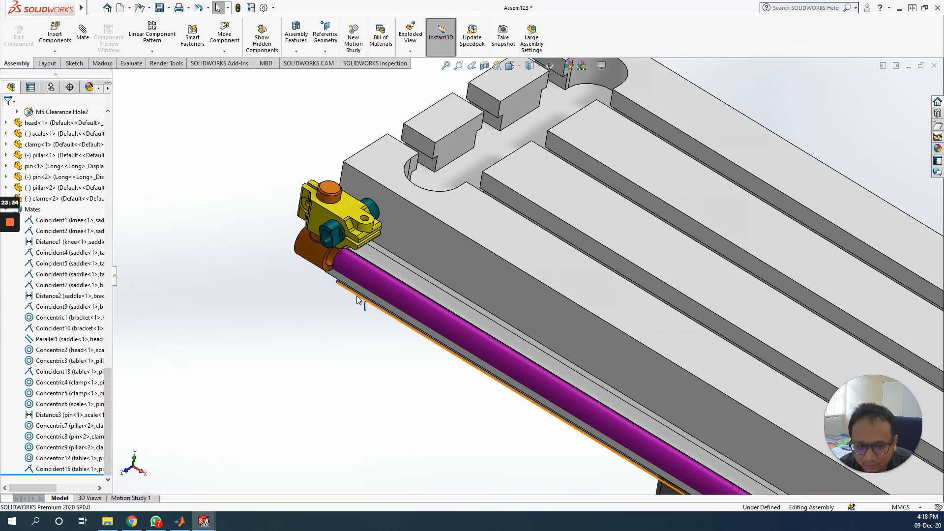
Pull the copied clamp together with its pin off the pillar into the space beside the table's end
drag(343, 236, 282, 229)
click(328, 324)
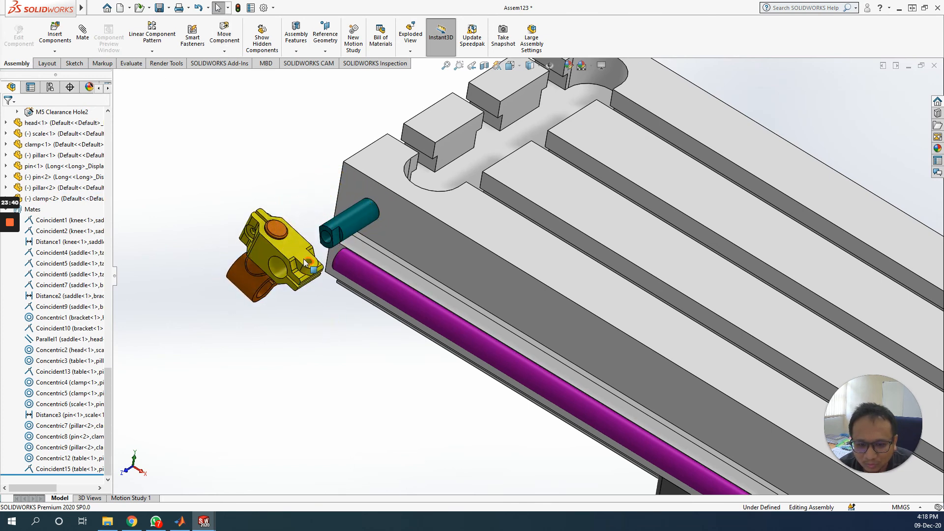
drag(305, 271, 284, 252)
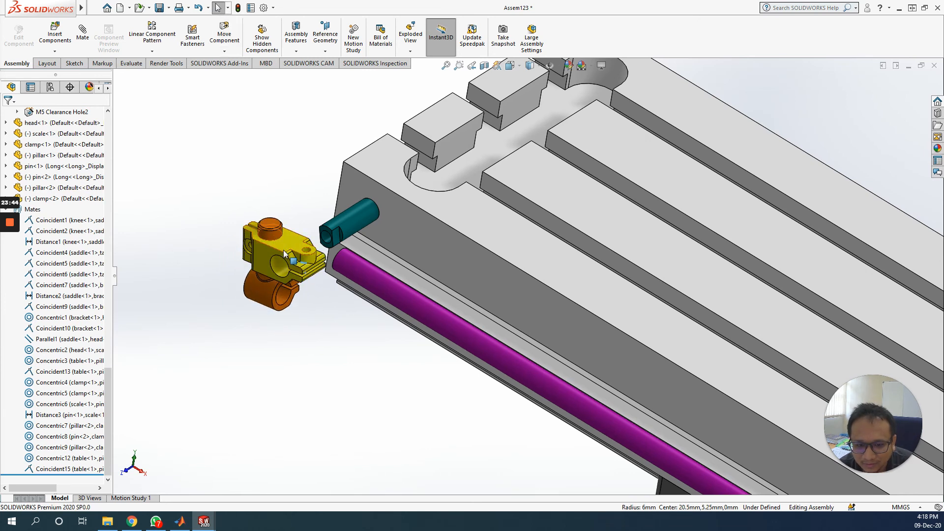
Try to shift the copied clamp along its axis with Move with Triad and to pull its pin downward
right_click(284, 252)
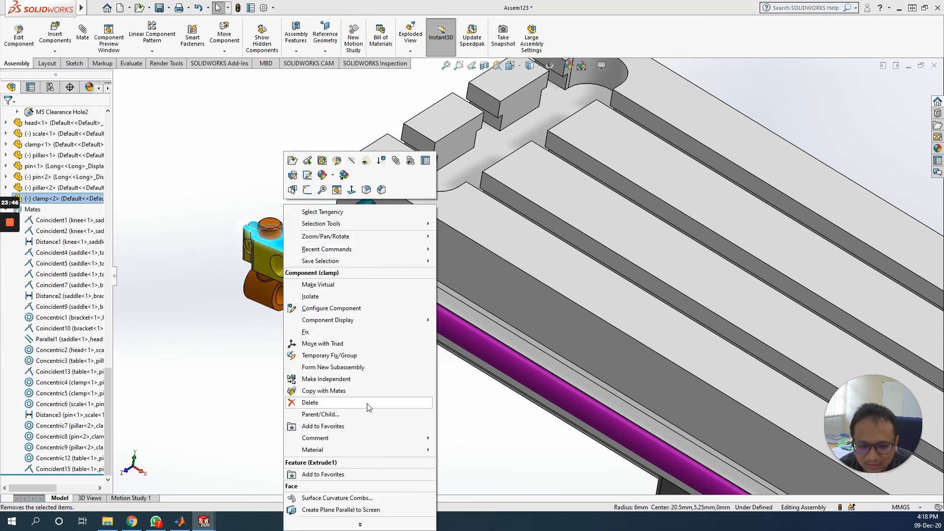
click(358, 344)
drag(306, 280, 212, 223)
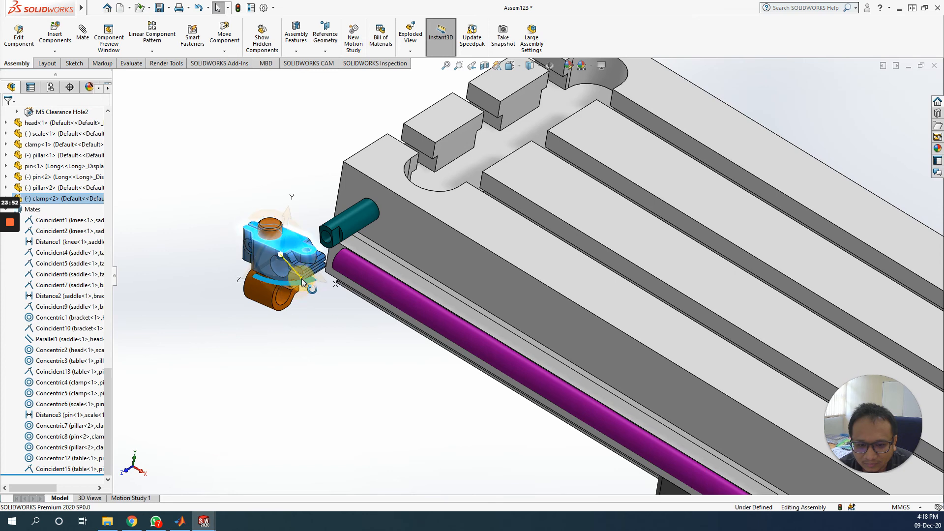
drag(302, 279, 196, 251)
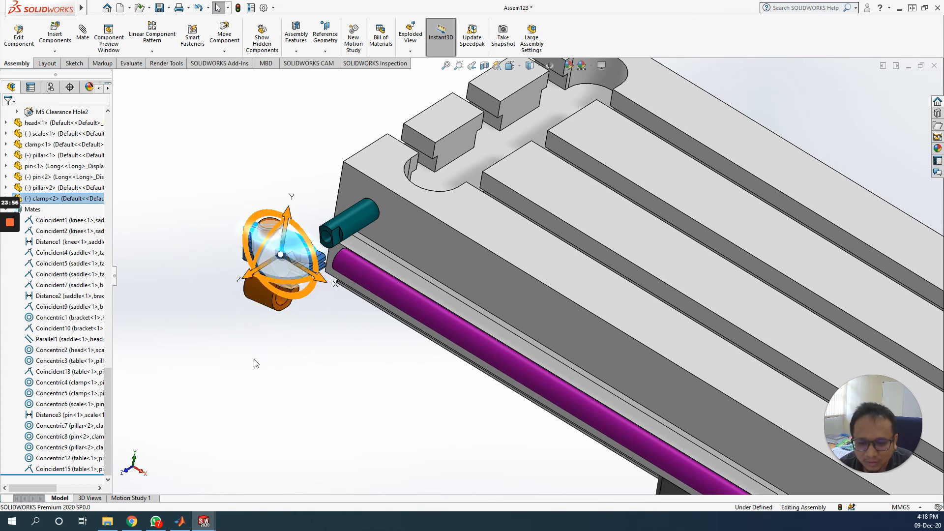
click(277, 361)
drag(274, 304, 278, 357)
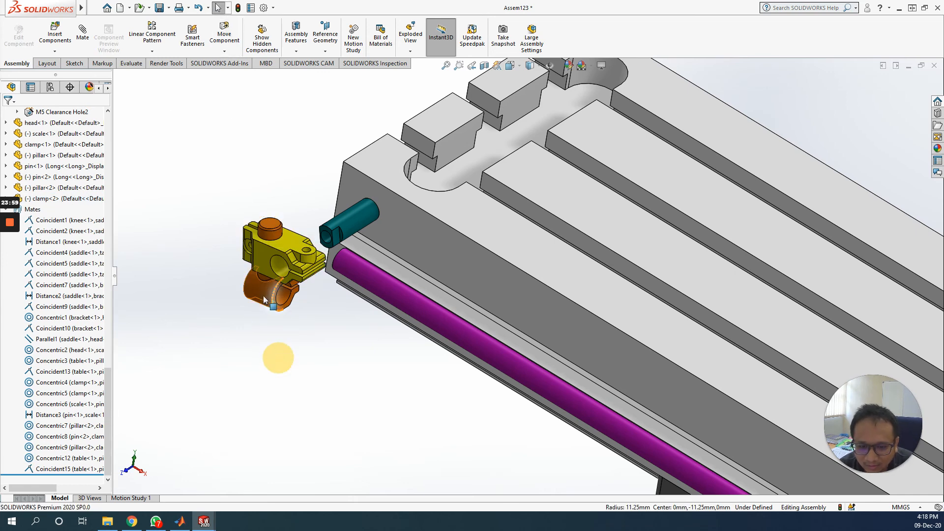
Delete the Concentric9 mate between the copied pillar and clamp, and nudge the freed clamp slightly
right_click(94, 450)
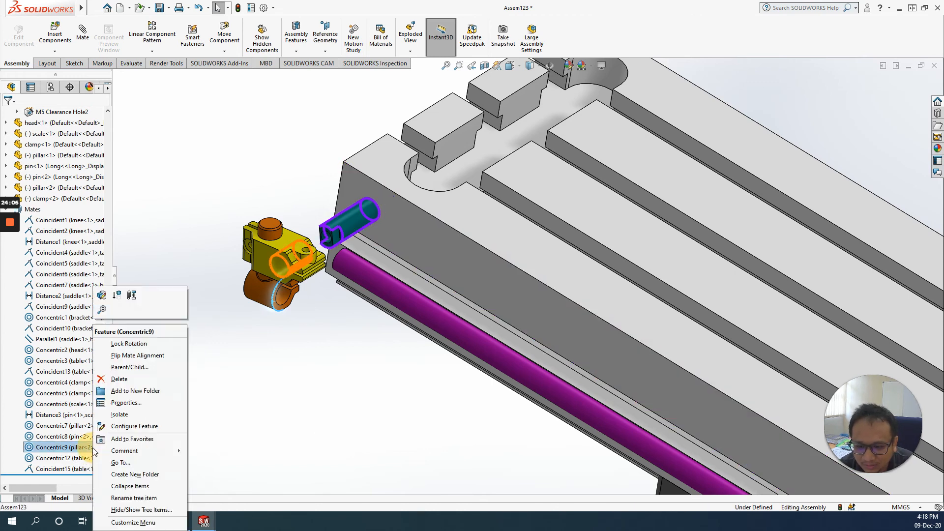
click(121, 380)
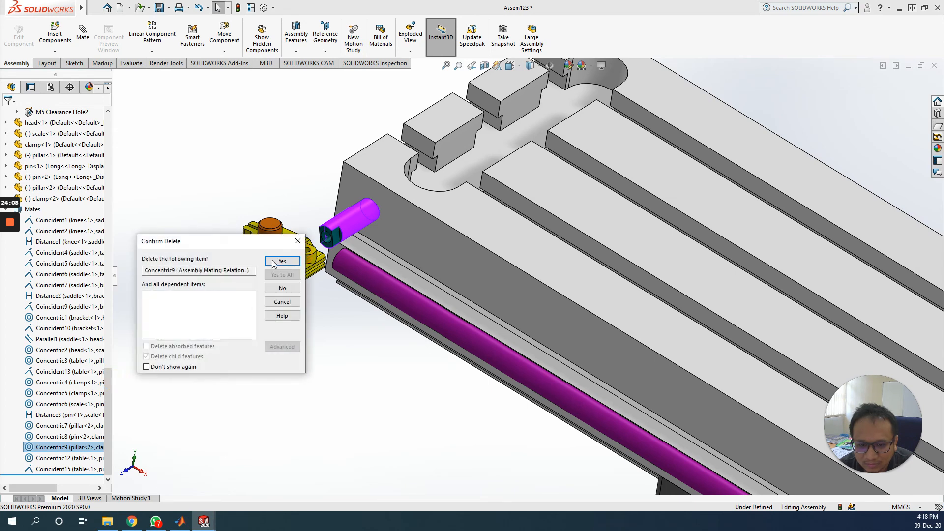
click(282, 261)
mouse_move(298, 275)
mouse_down()
mouse_move(286, 284)
mouse_move(302, 277)
mouse_up()
key(Escape)
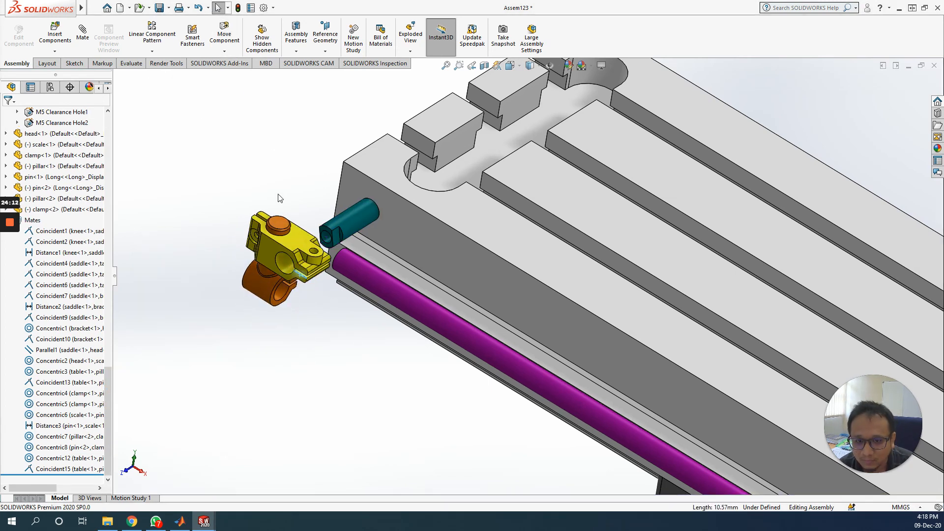
right_click(290, 252)
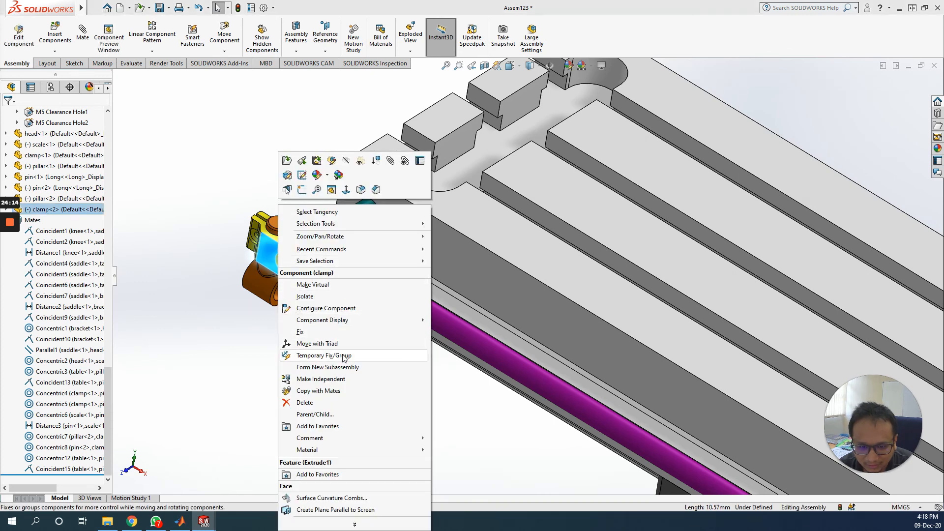
click(337, 344)
drag(310, 278, 225, 247)
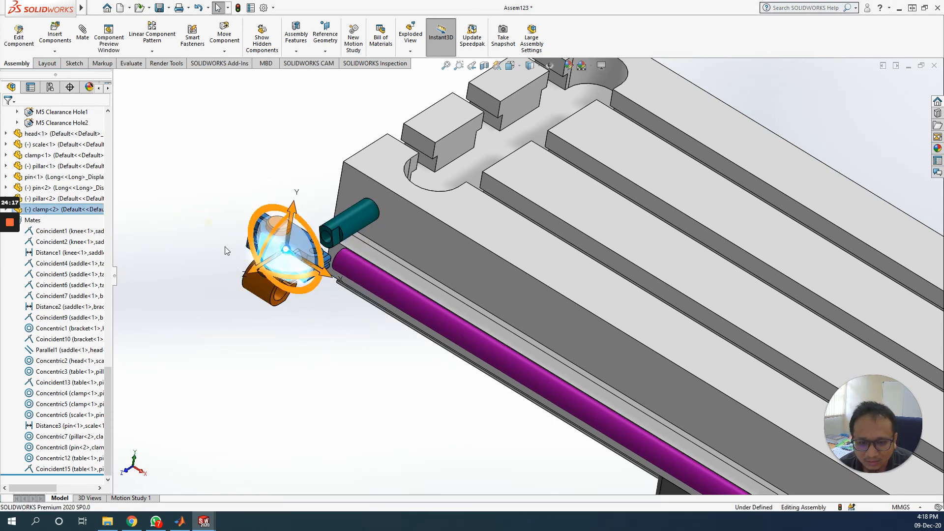
click(293, 353)
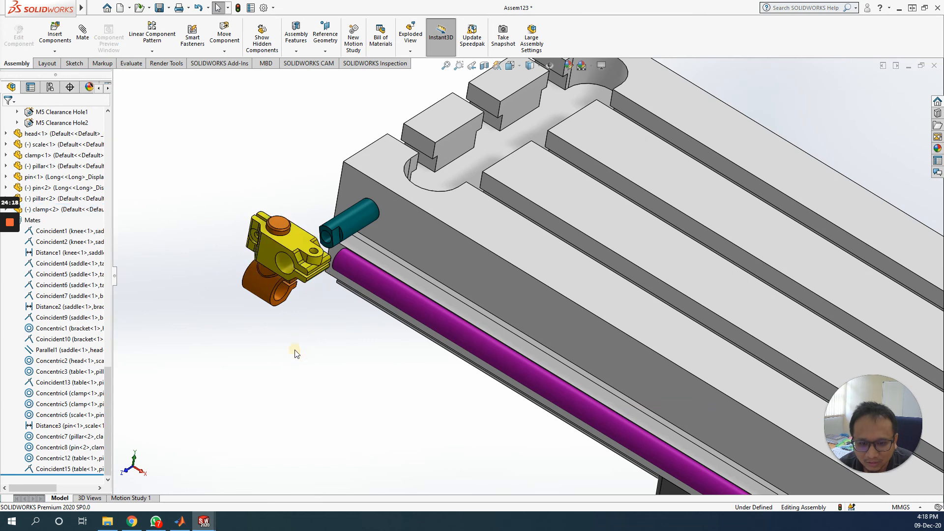
Delete the Concentric8 mate between the copied pin and the copied clamp
right_click(67, 448)
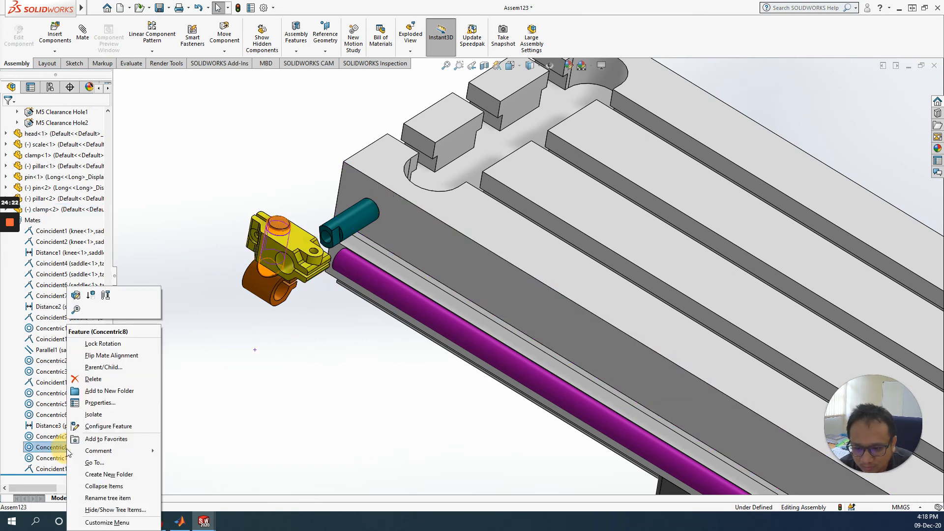
click(93, 379)
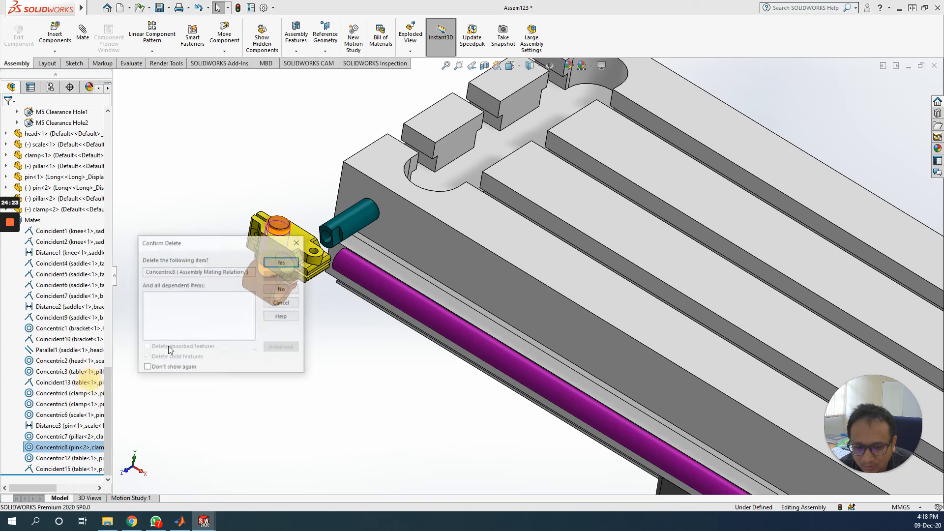
click(281, 261)
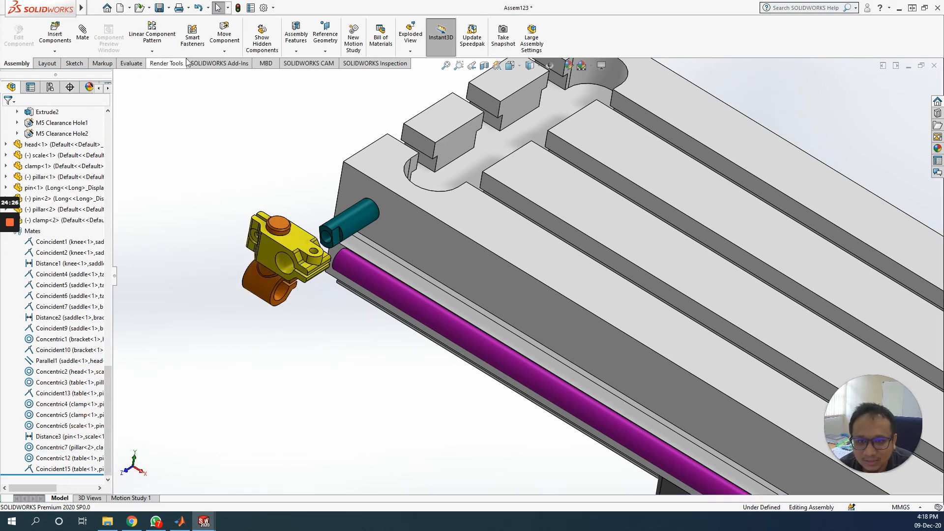
right_click(279, 243)
click(233, 196)
Turn the copied clamp end for end with Rotate Component so its pin bore lies on the table side, and slide it onto the pillar
click(224, 51)
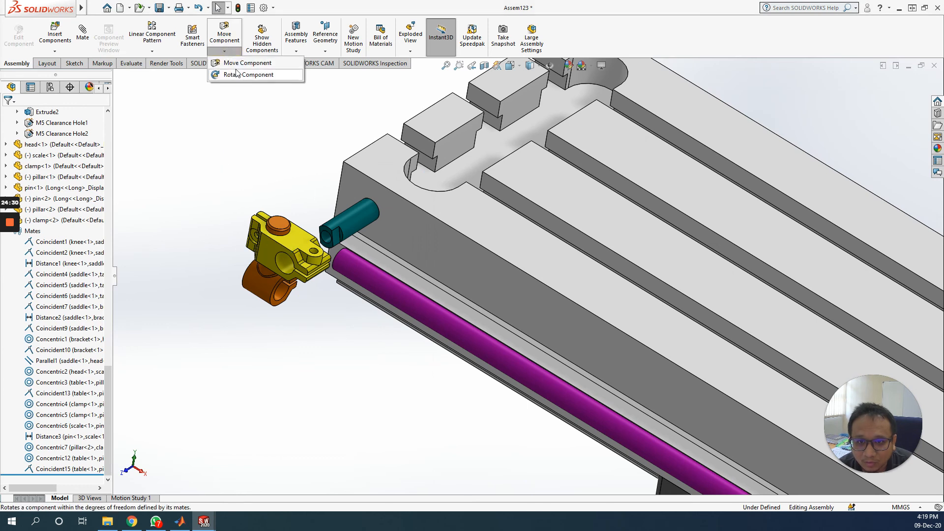
click(257, 74)
drag(298, 244, 196, 120)
drag(264, 267, 273, 244)
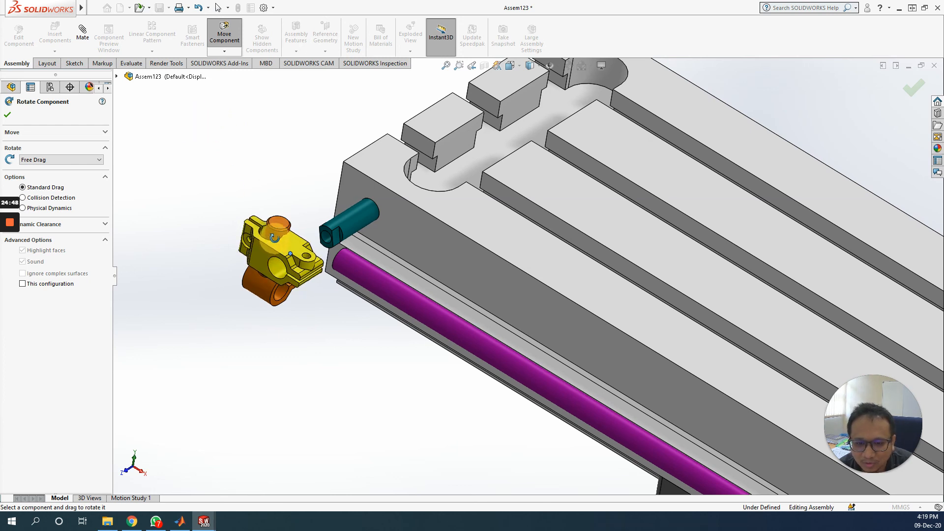
drag(271, 255, 333, 235)
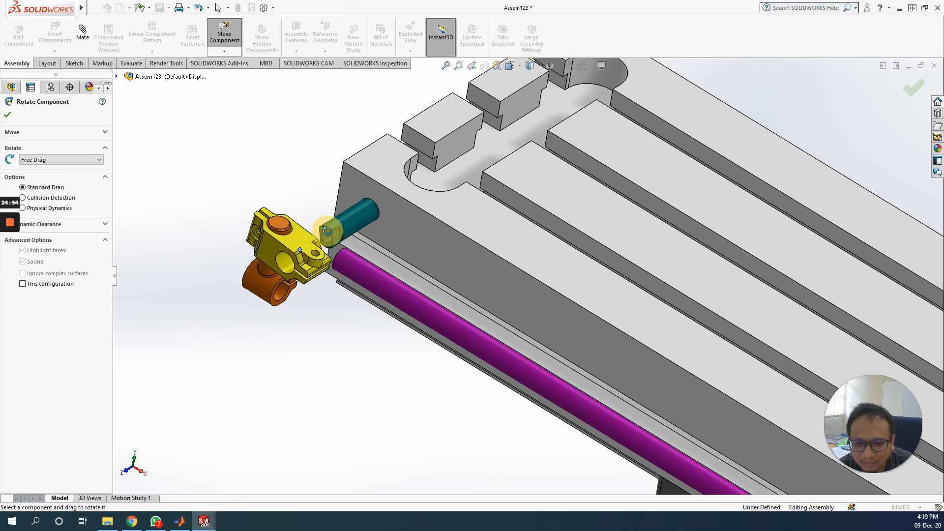
drag(310, 230, 490, 226)
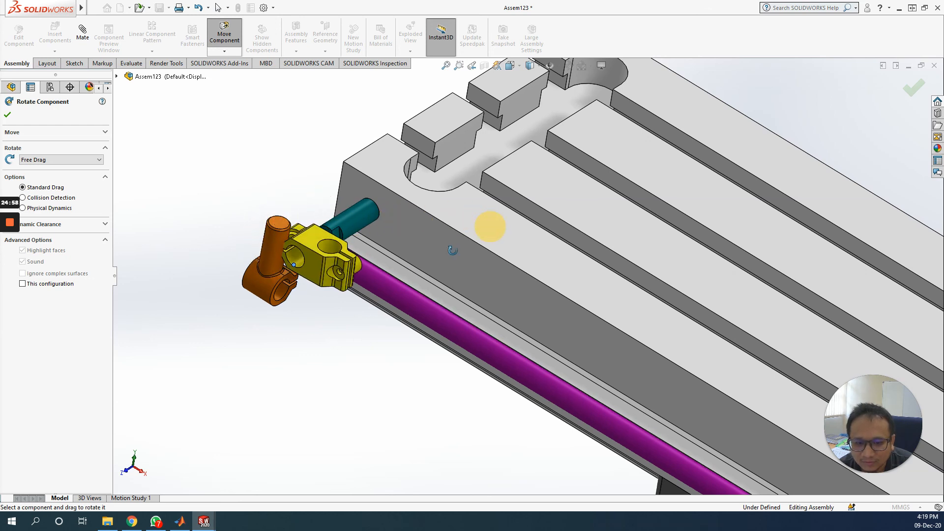
drag(304, 265, 334, 252)
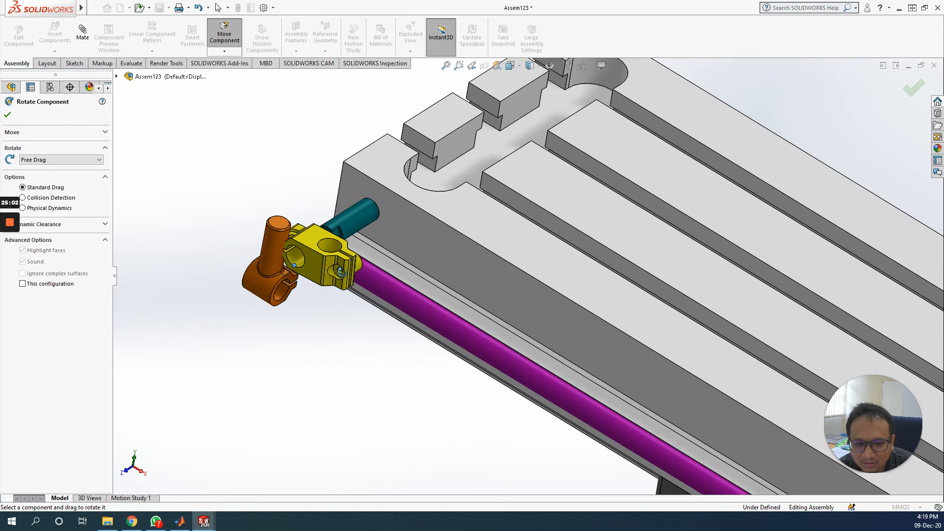
drag(321, 266, 375, 102)
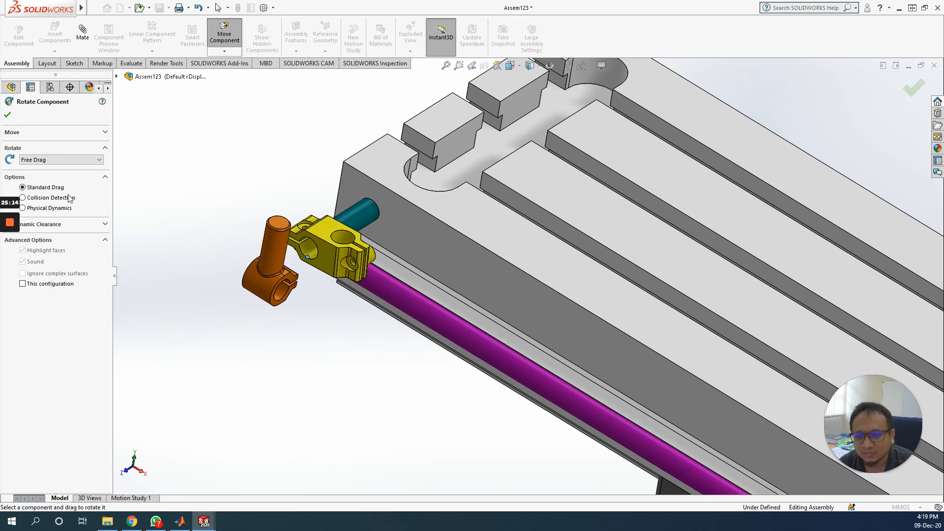
click(7, 116)
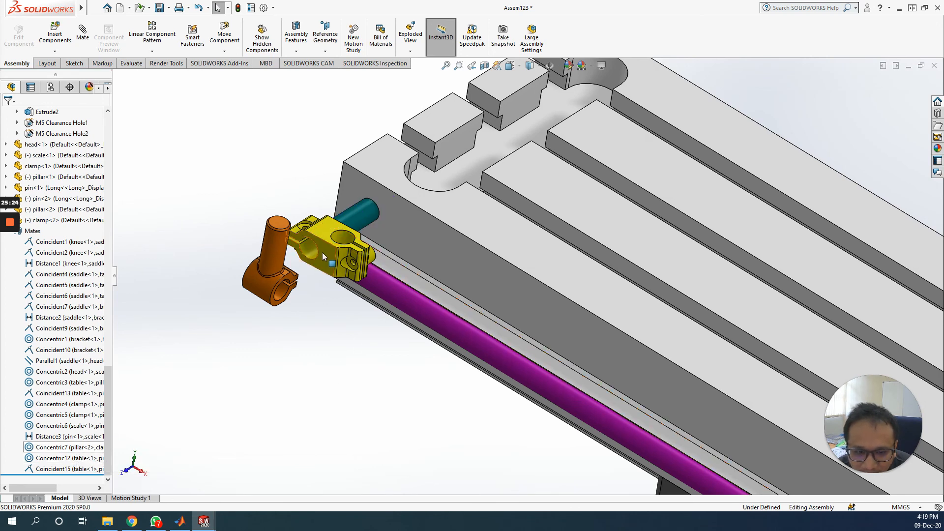
drag(322, 252, 359, 228)
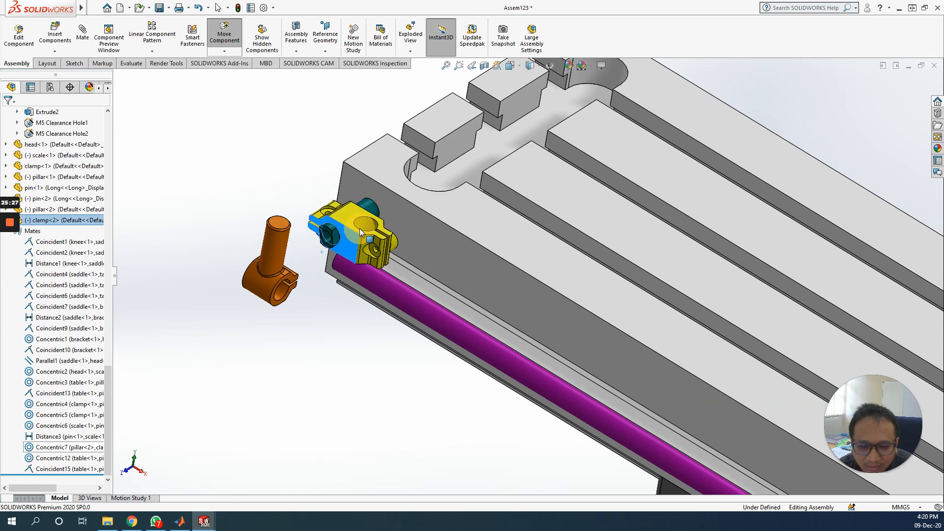
click(277, 361)
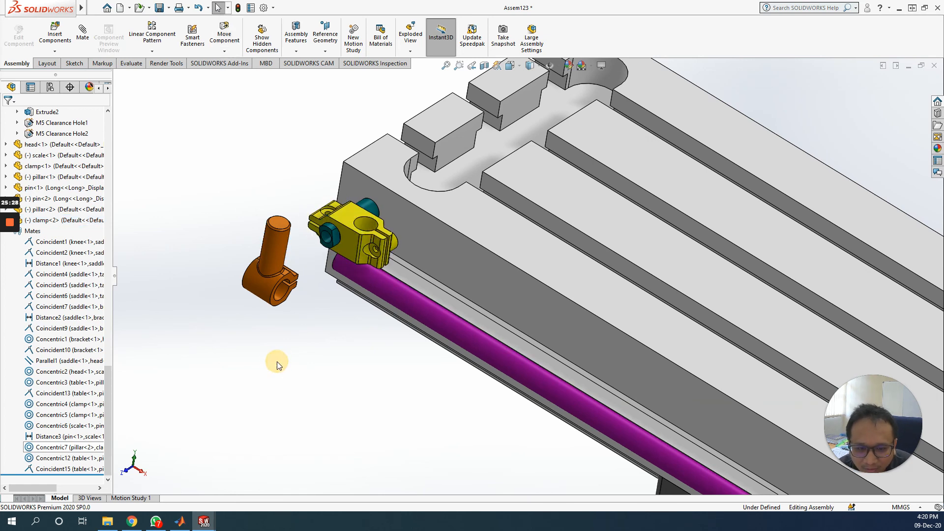
Mate the copied pin's cylindrical shaft concentric with the copied clamp's vertical bore
click(272, 243)
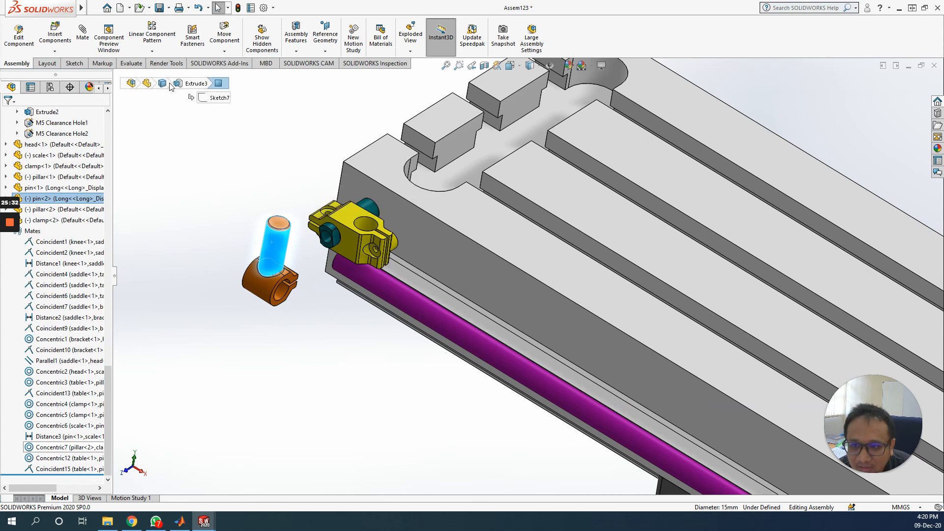
click(82, 32)
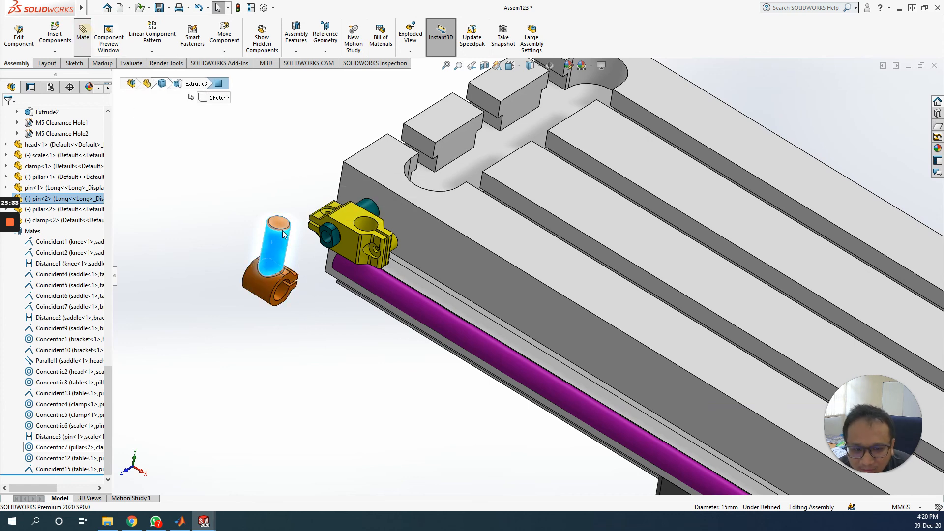
click(367, 226)
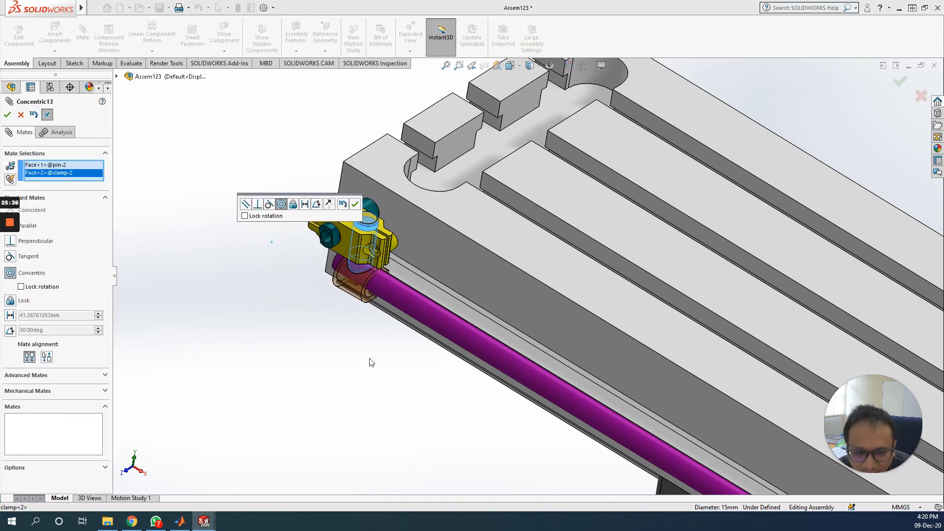
middle_drag(369, 368, 356, 343)
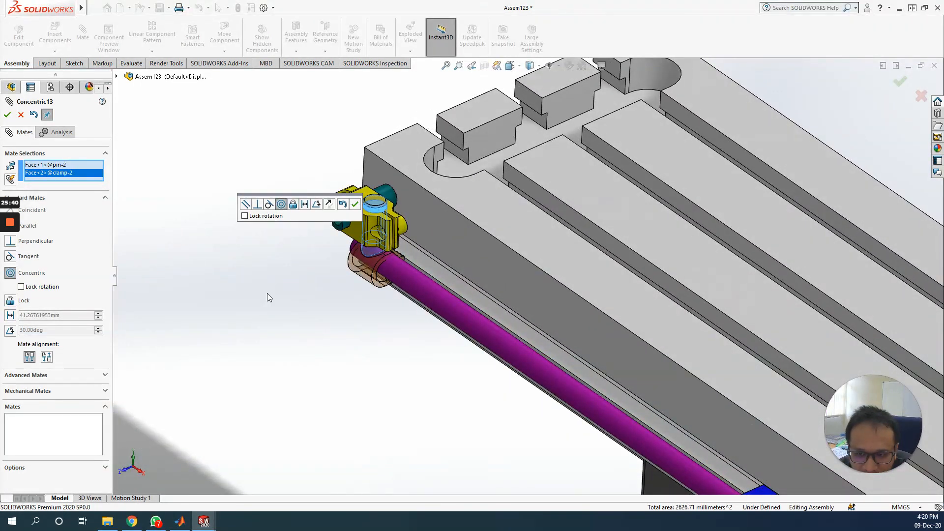
click(8, 114)
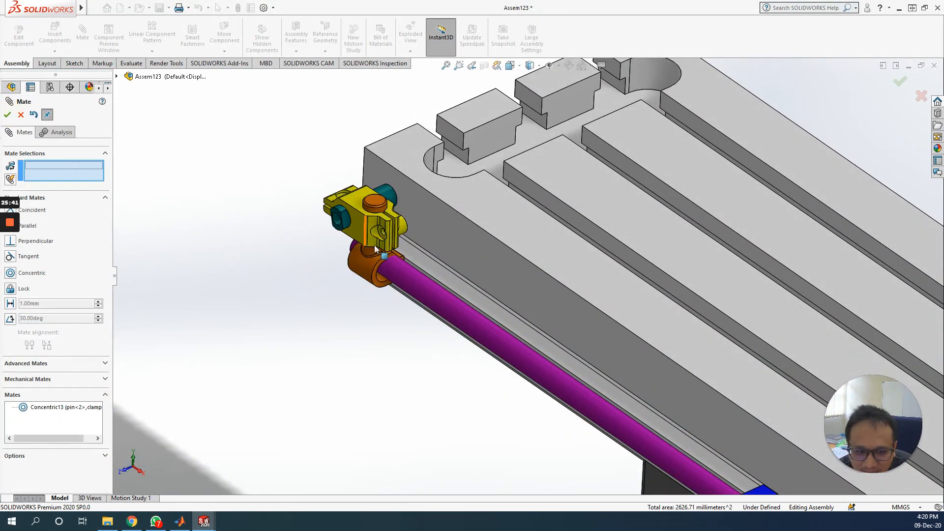
Mate the scale rod concentric with the bore of the copied pin and finish mating
click(396, 278)
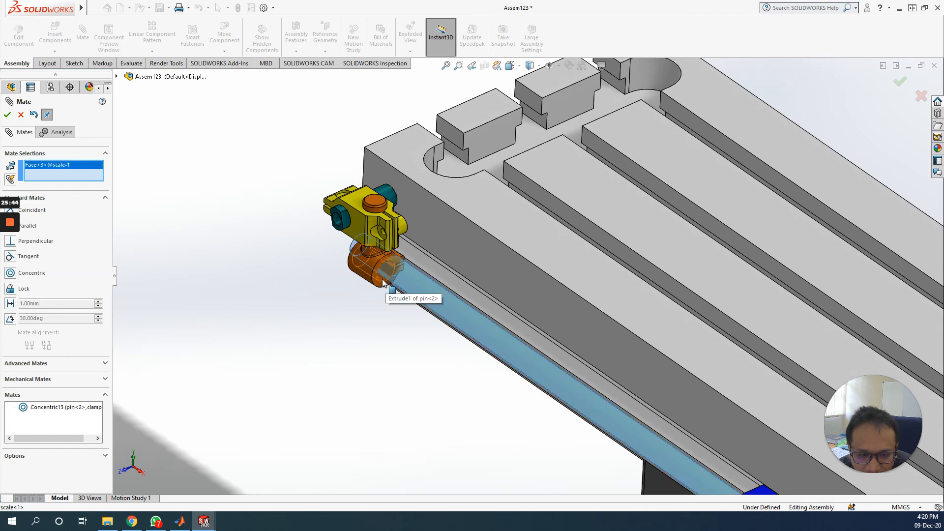
click(387, 284)
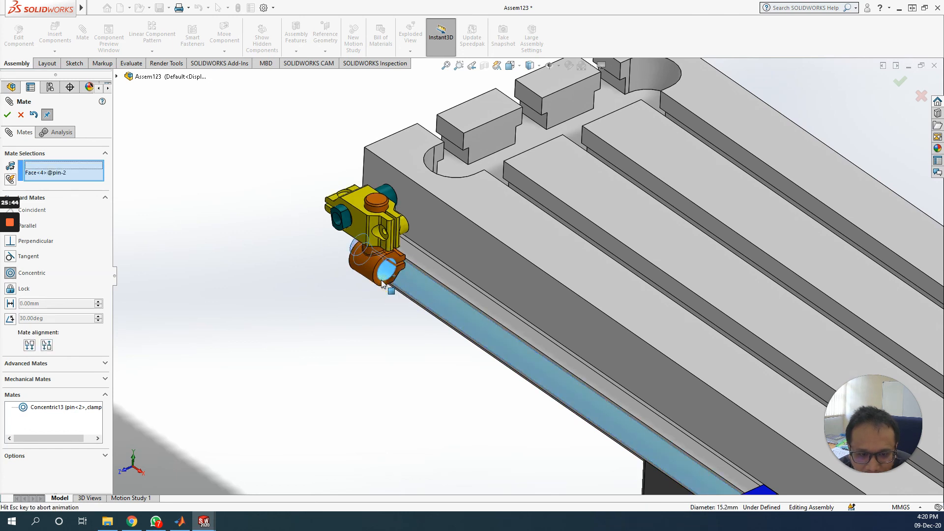
click(7, 114)
middle_drag(427, 355, 568, 168)
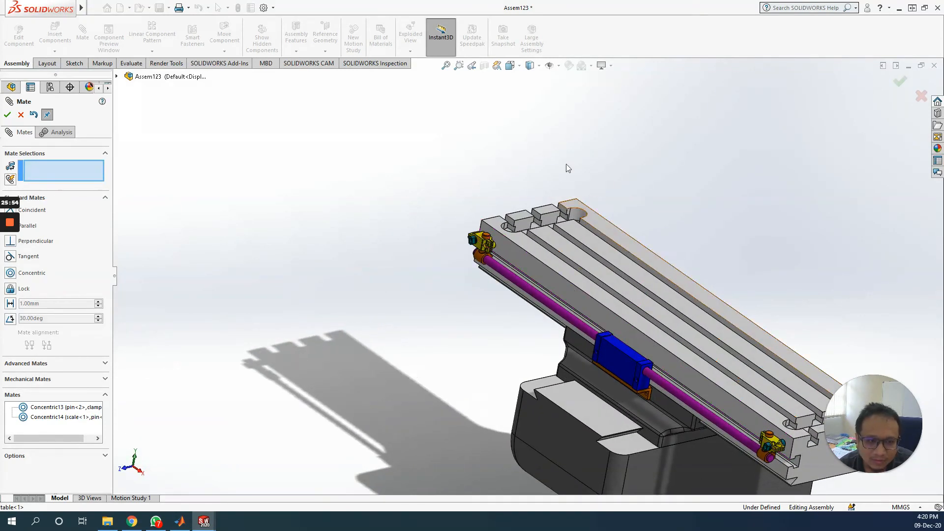
click(21, 115)
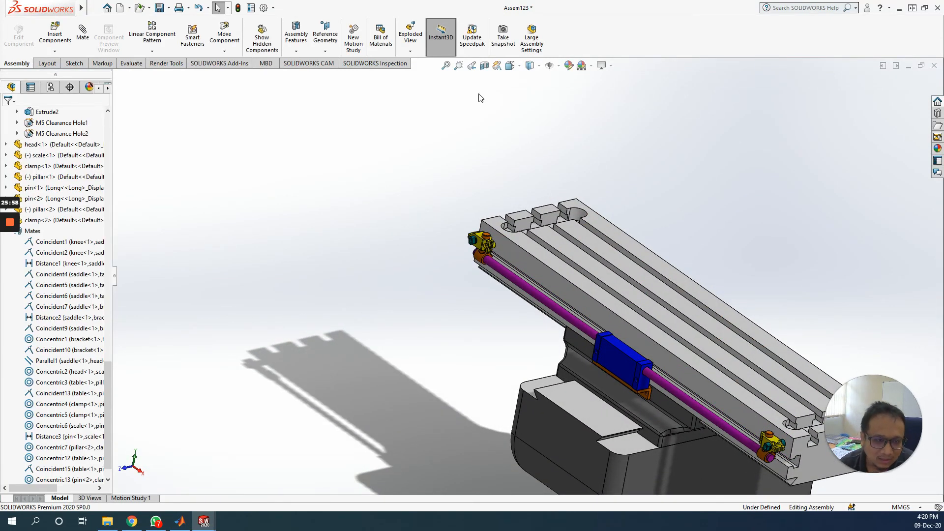
Set the assembly to the isometric view and save it
click(520, 68)
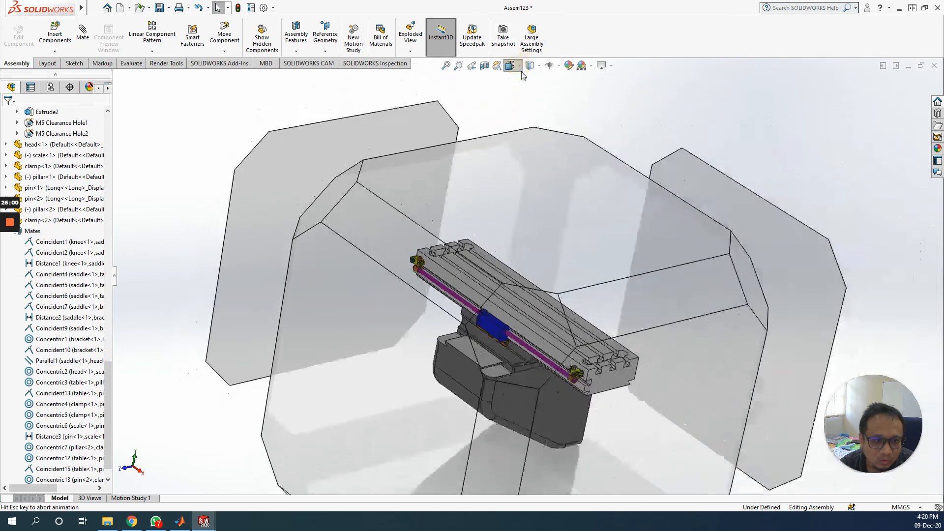
click(566, 93)
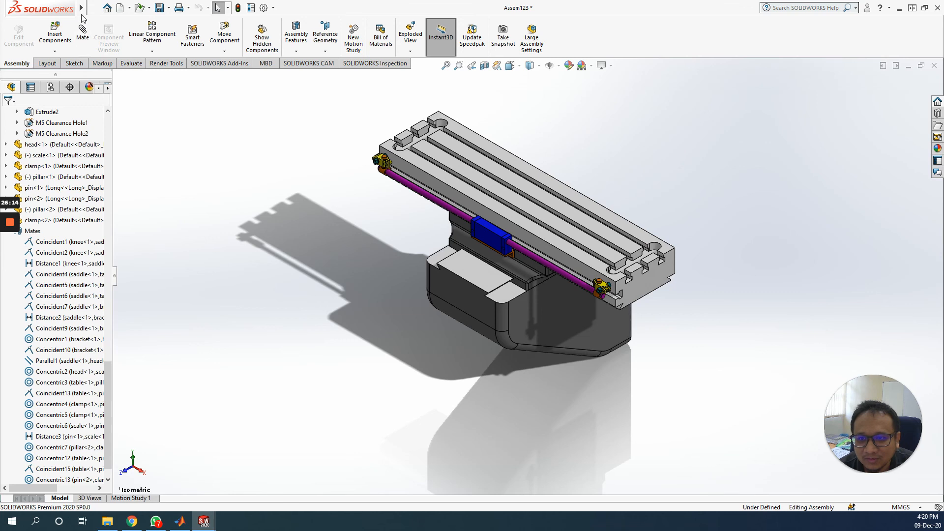
click(93, 8)
click(121, 115)
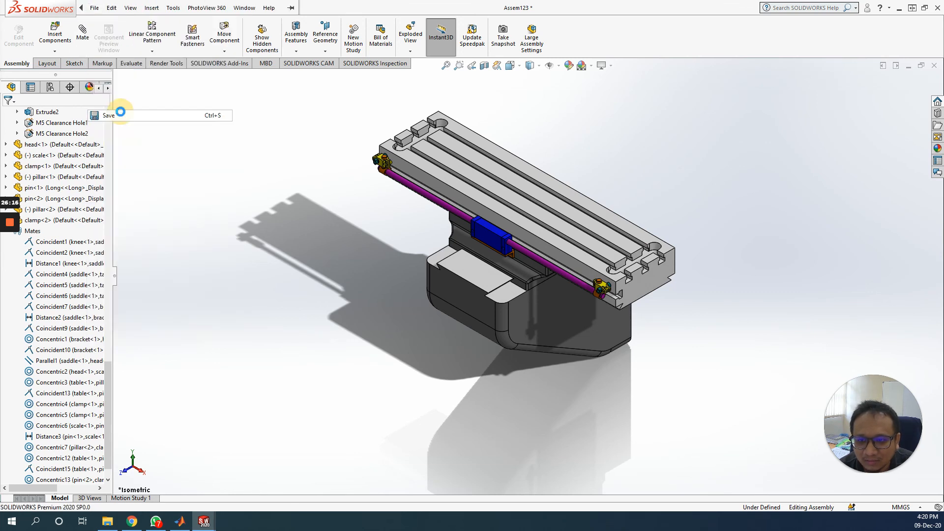